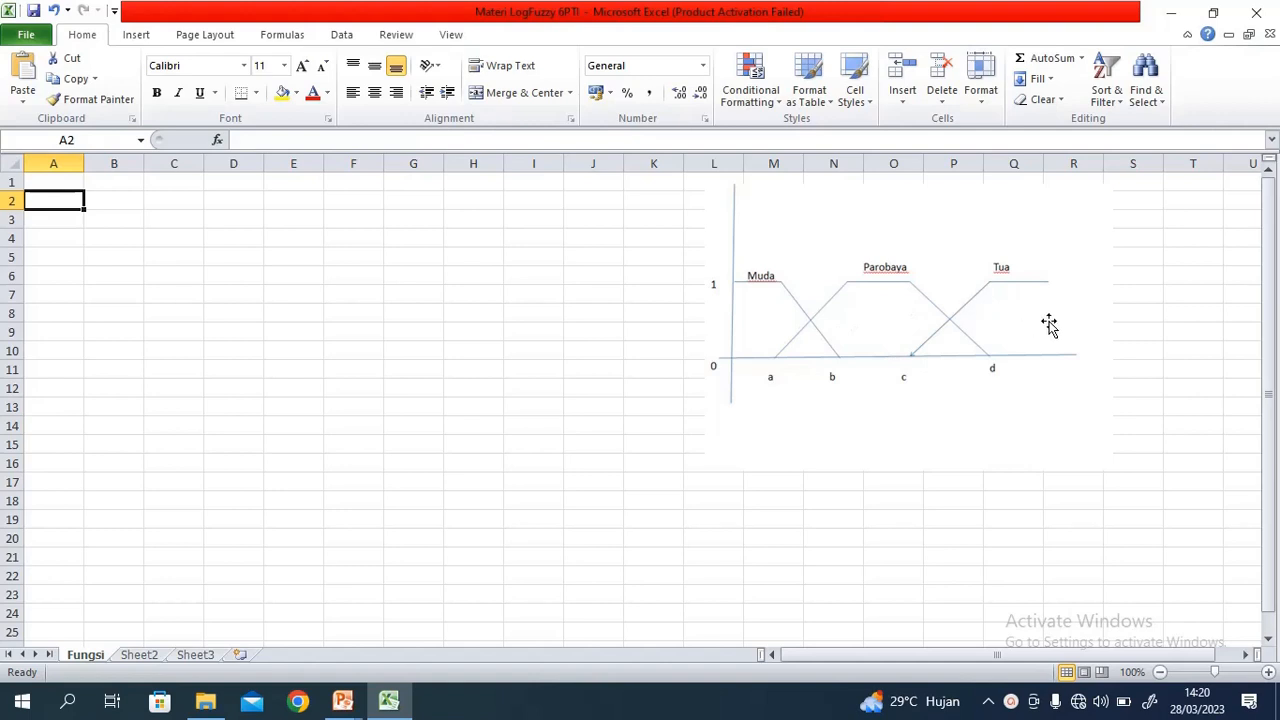
Reposition the membership graph picture so that it spans roughly columns K to Q, starting at row 2
drag(866, 279, 578, 292)
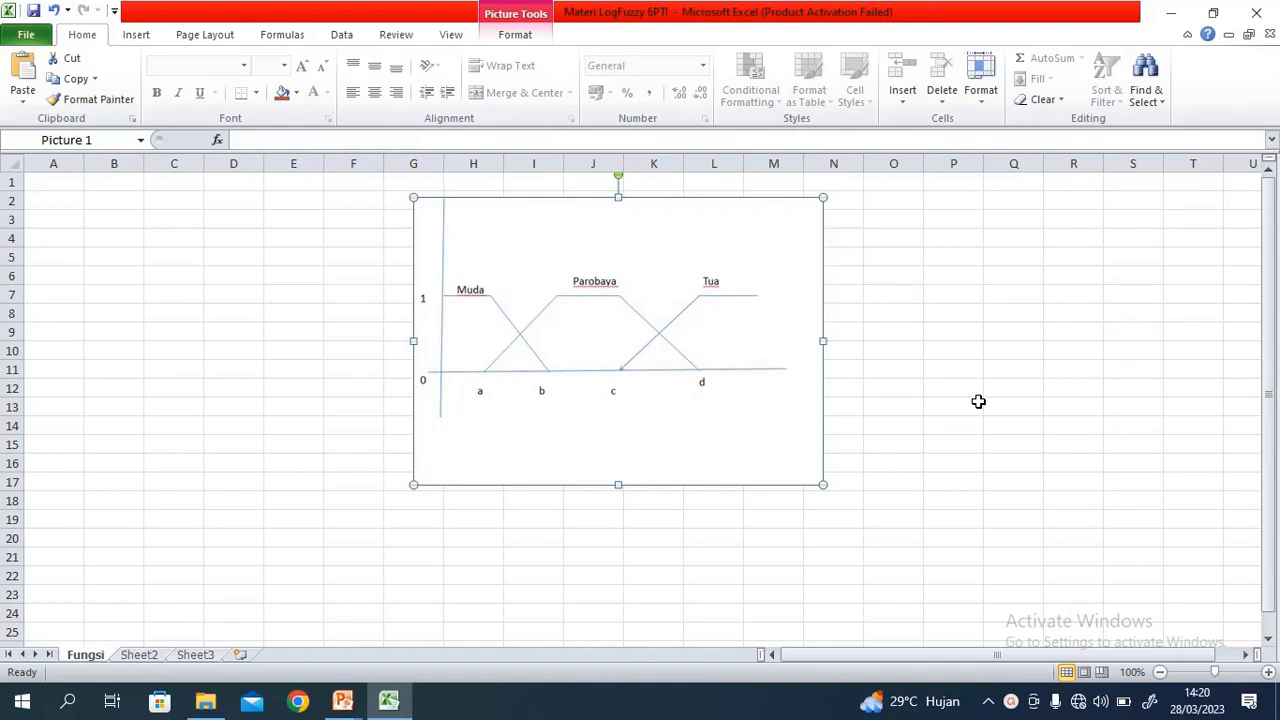
drag(748, 358, 968, 358)
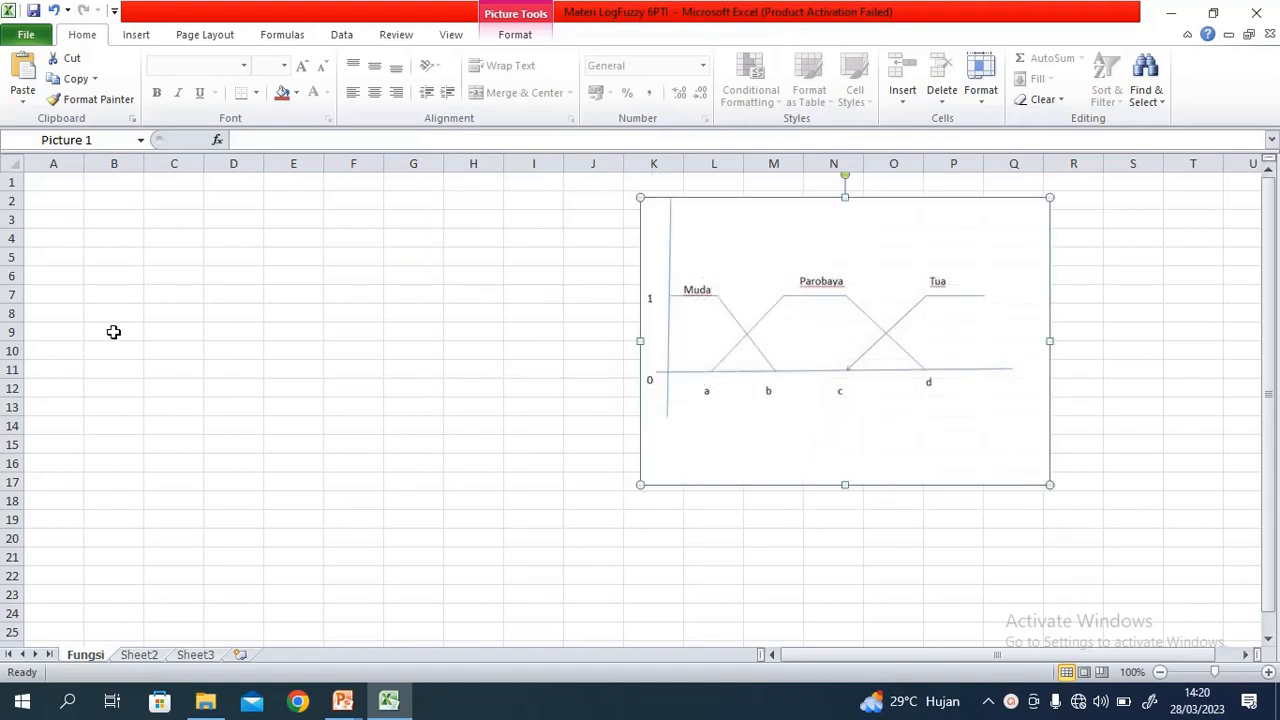
Enter parameter a with value 20 in A3:B3 and parameter b with value 30 in A4:B4
click(80, 221)
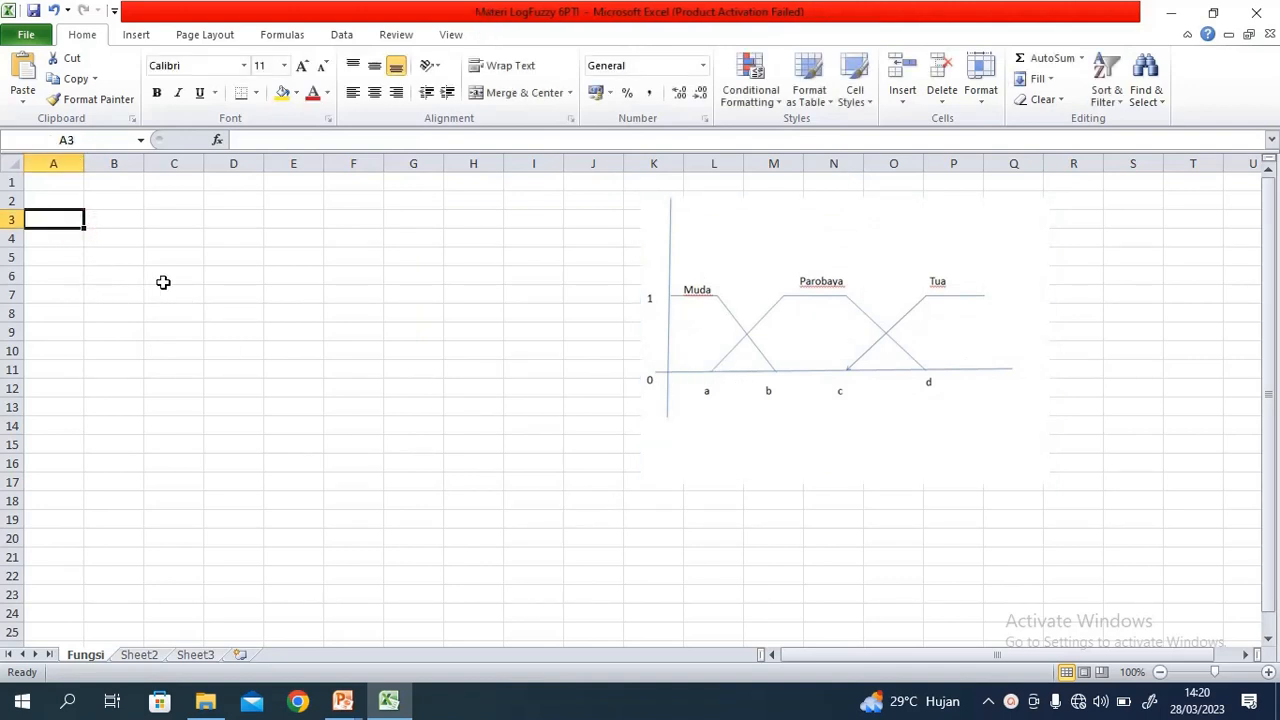
text(a)
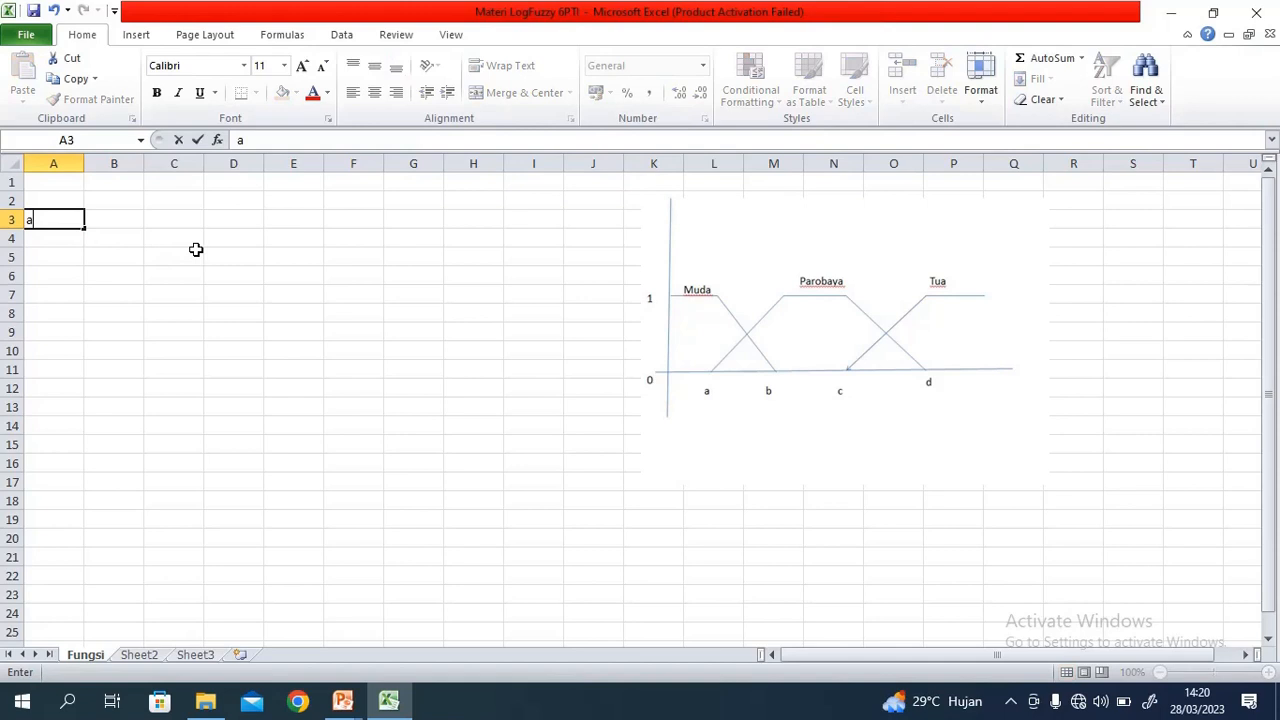
click(131, 219)
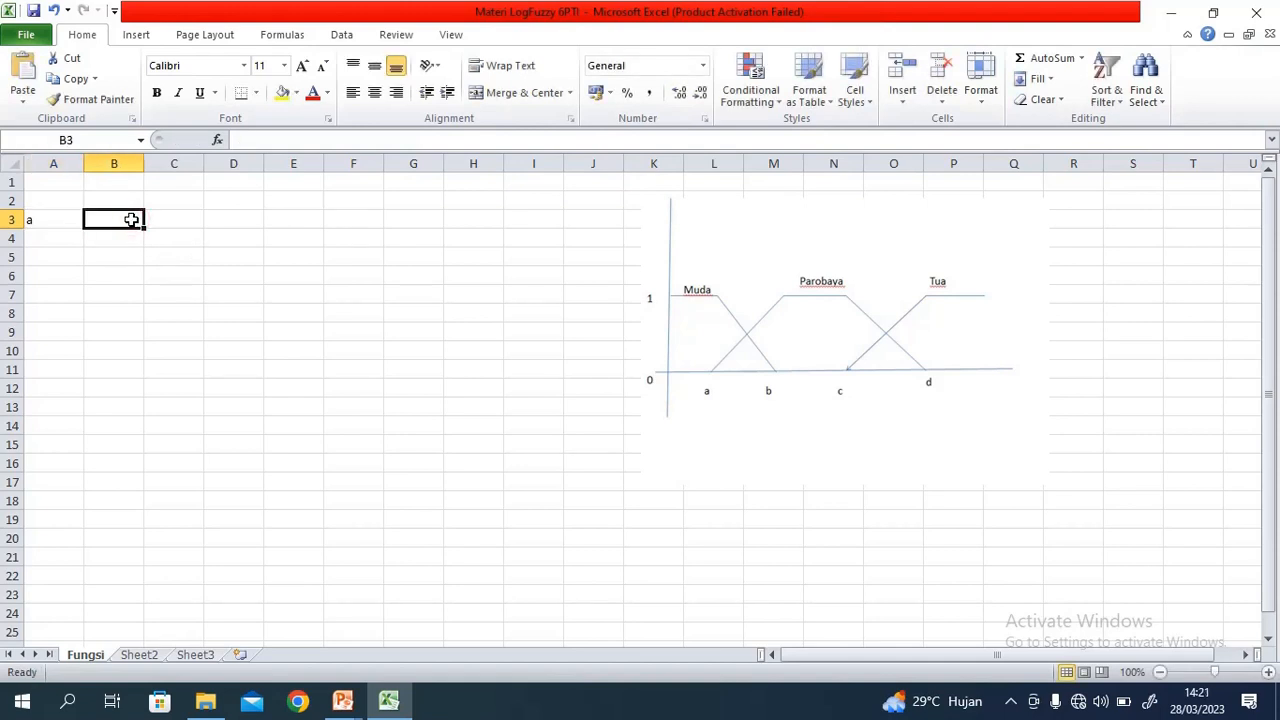
text(2)
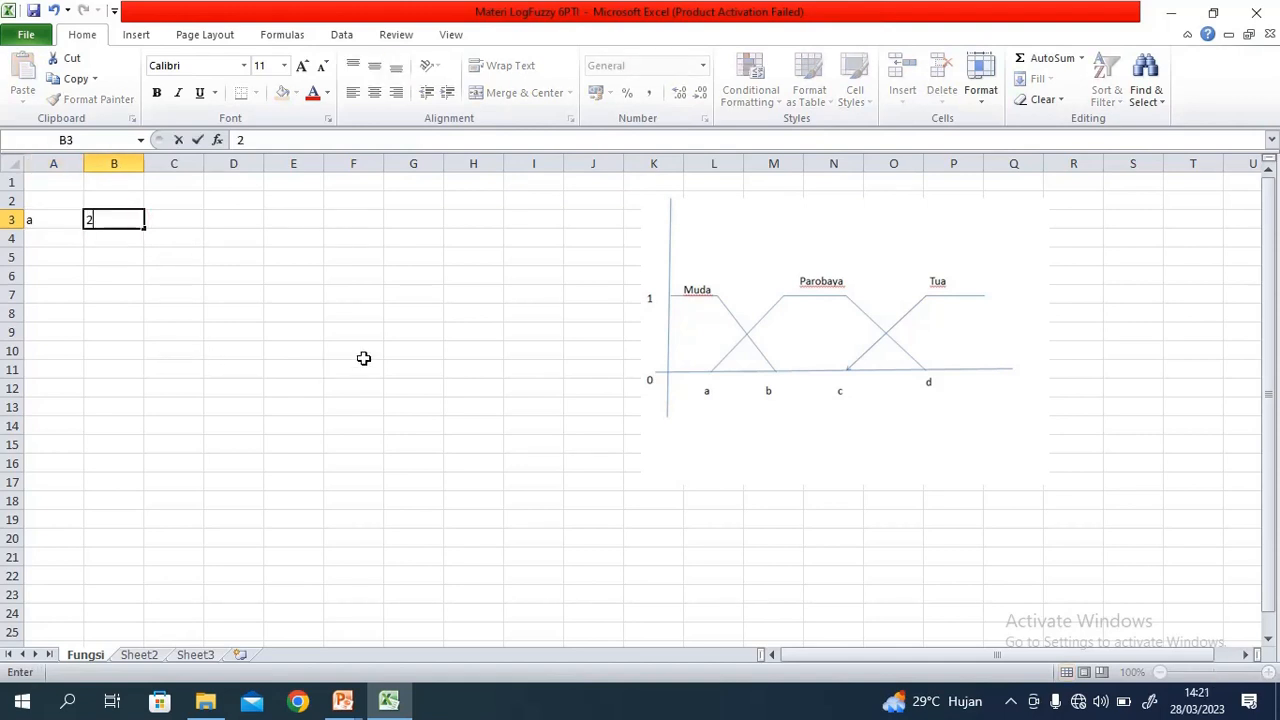
text(0)
click(47, 242)
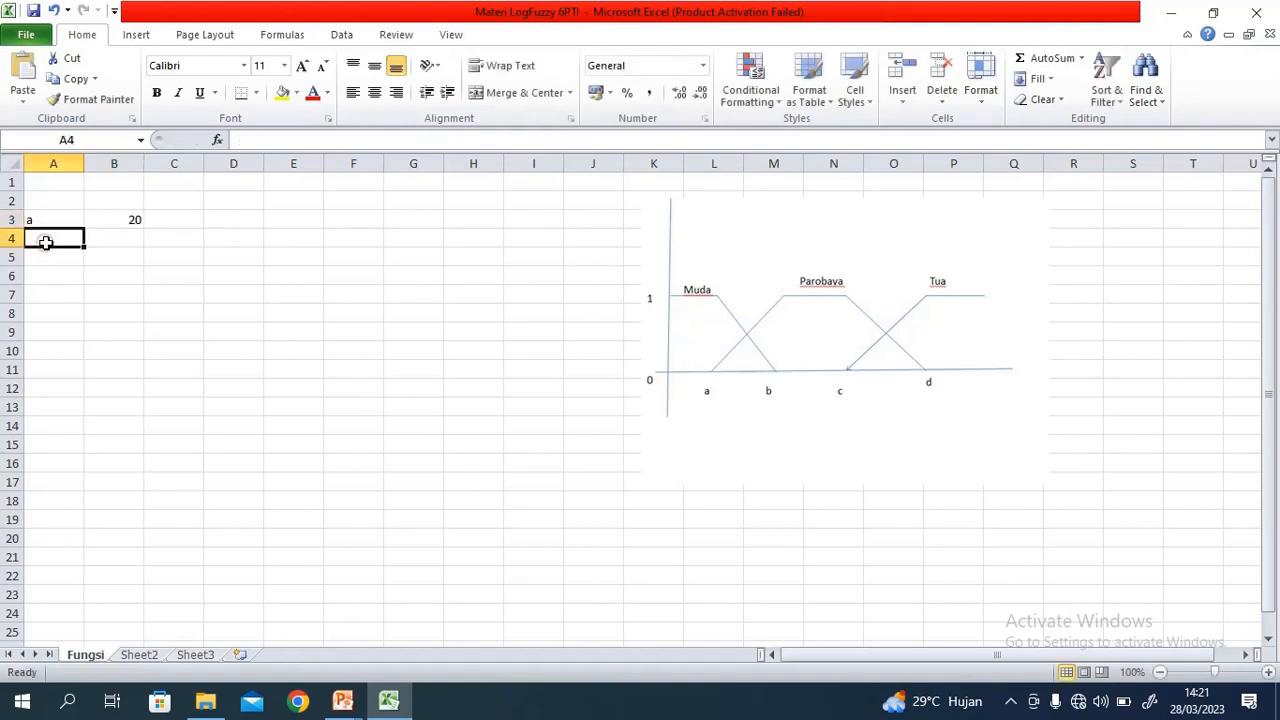
text(b)
click(130, 242)
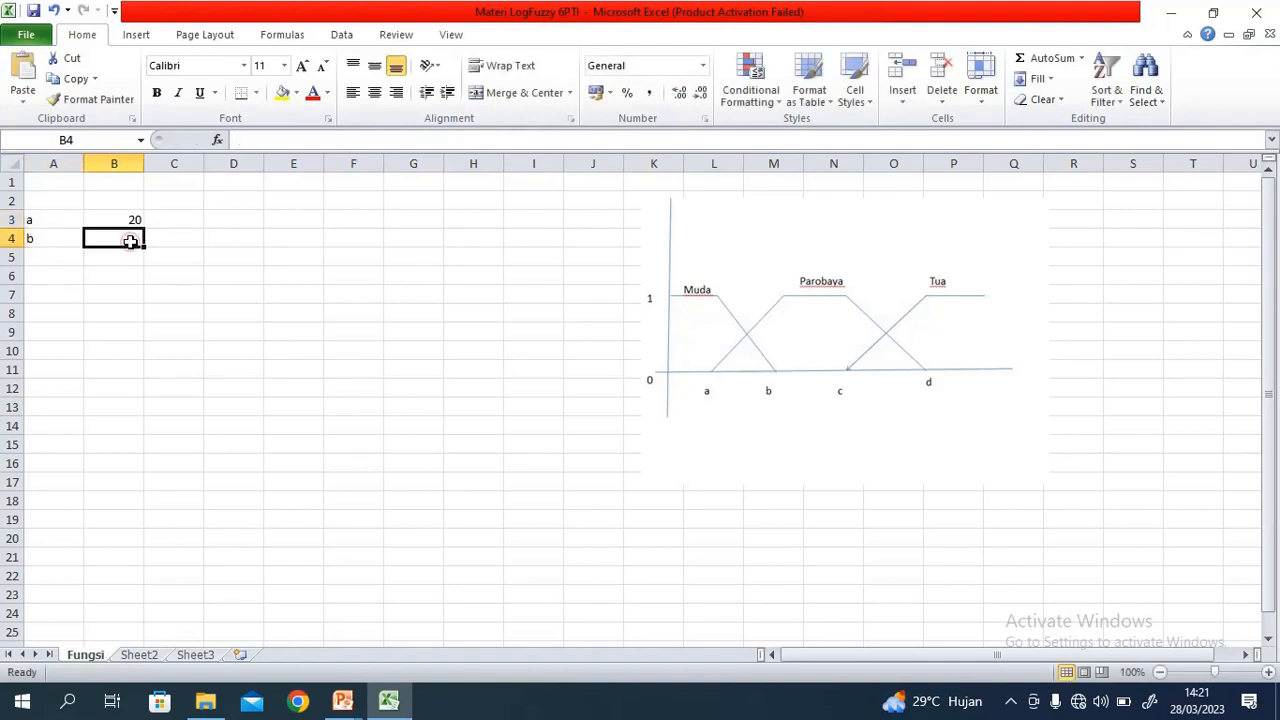
text(30)
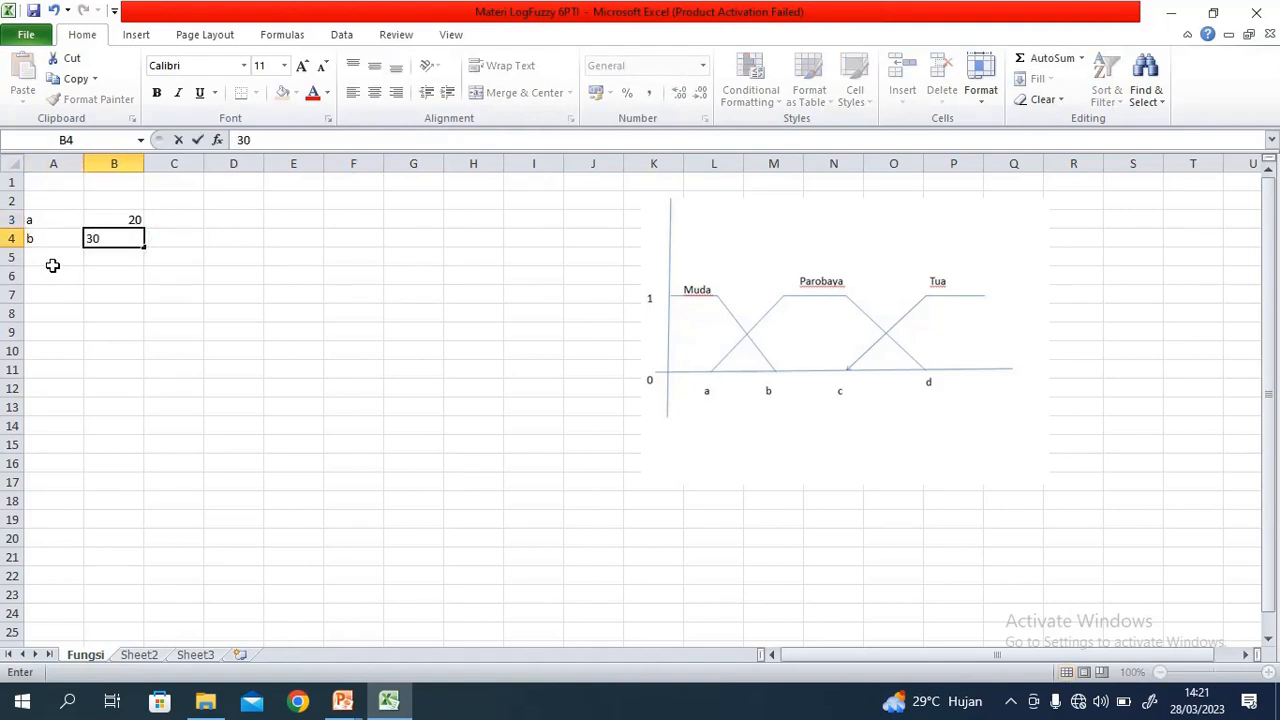
Enter parameter c in A5 with the value 40 in B5
click(52, 264)
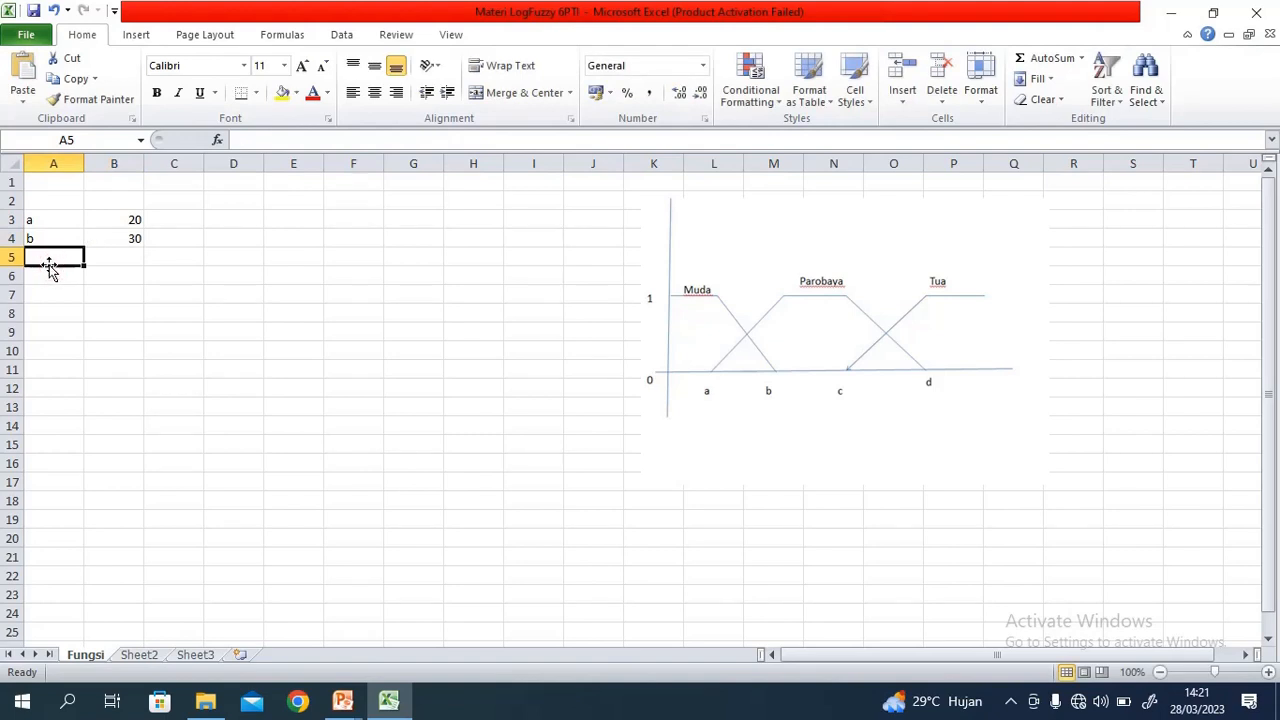
text(4)
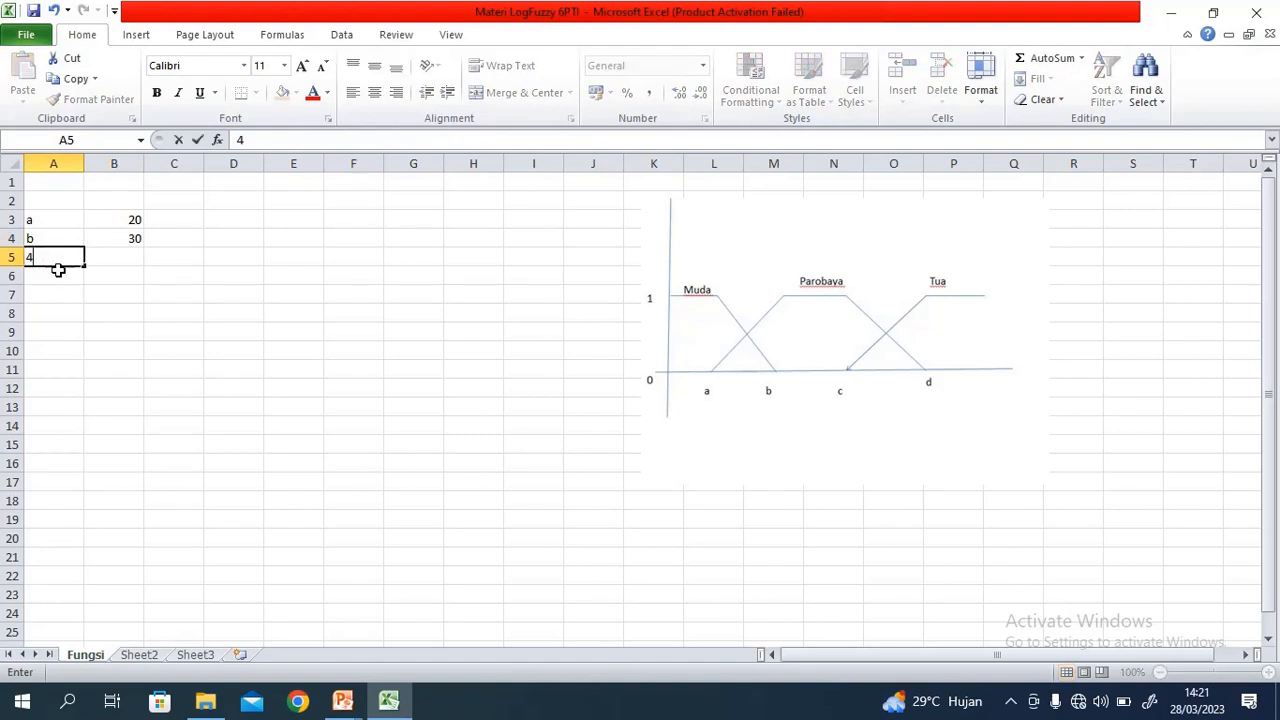
text(0)
key(BackSpace)
key(BackSpace)
click(127, 259)
text(4)
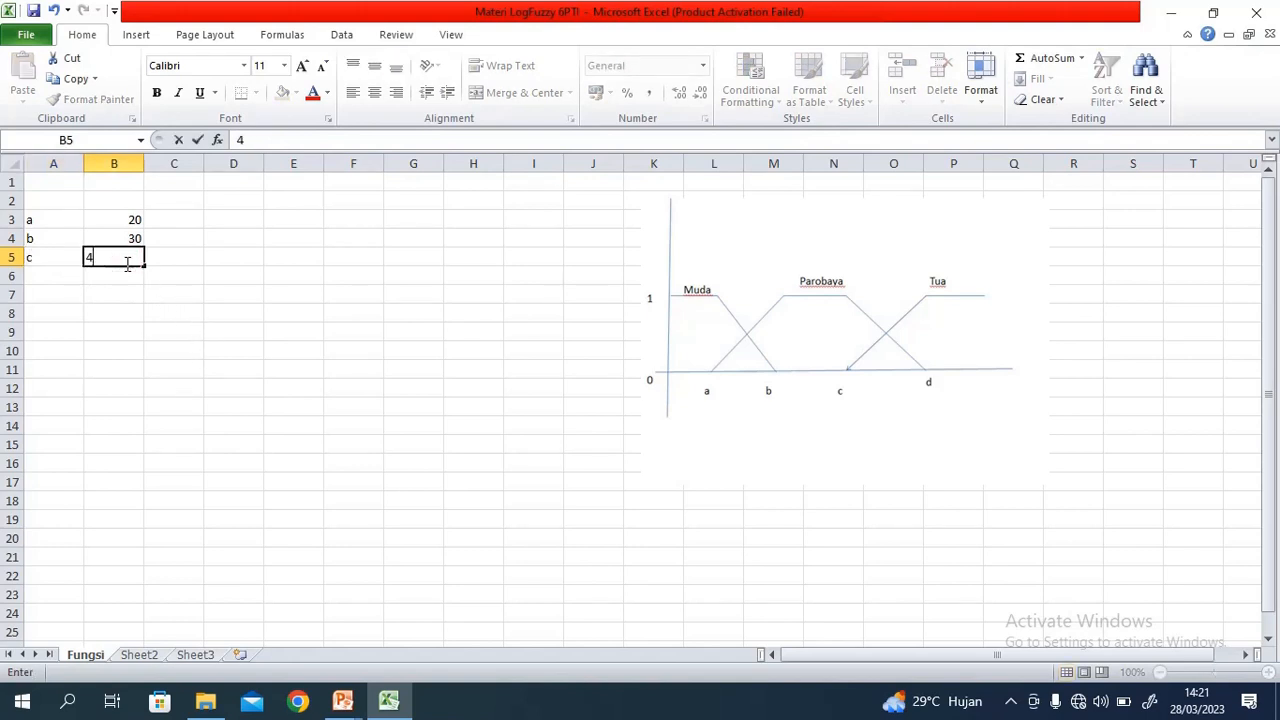
text(0)
Enter parameter d in A6 with the value 60 in B6
click(47, 276)
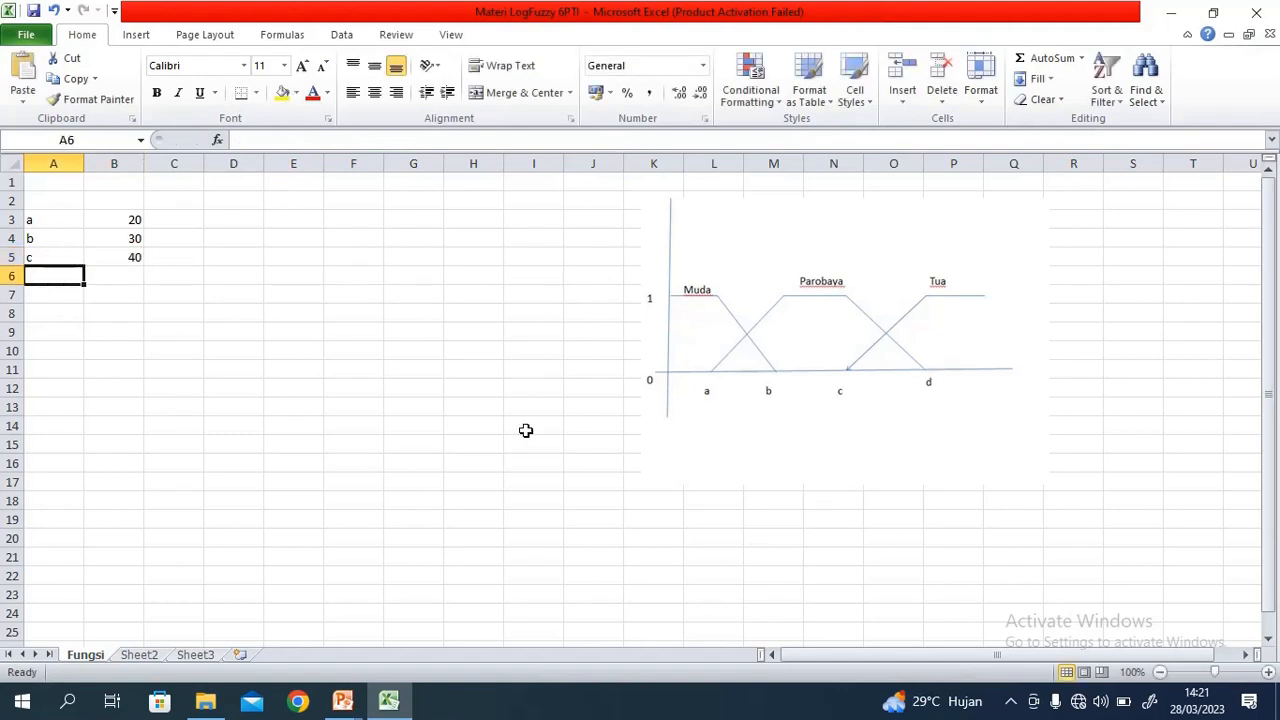
text(6)
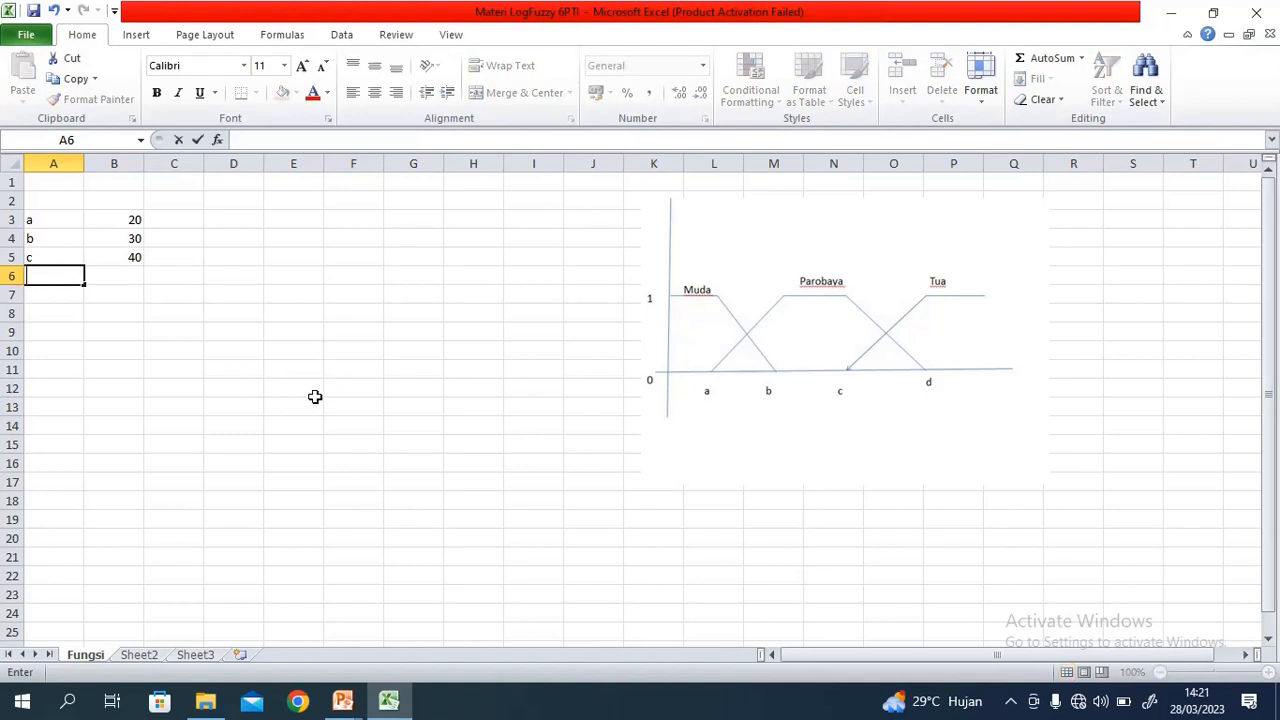
text(d)
click(141, 272)
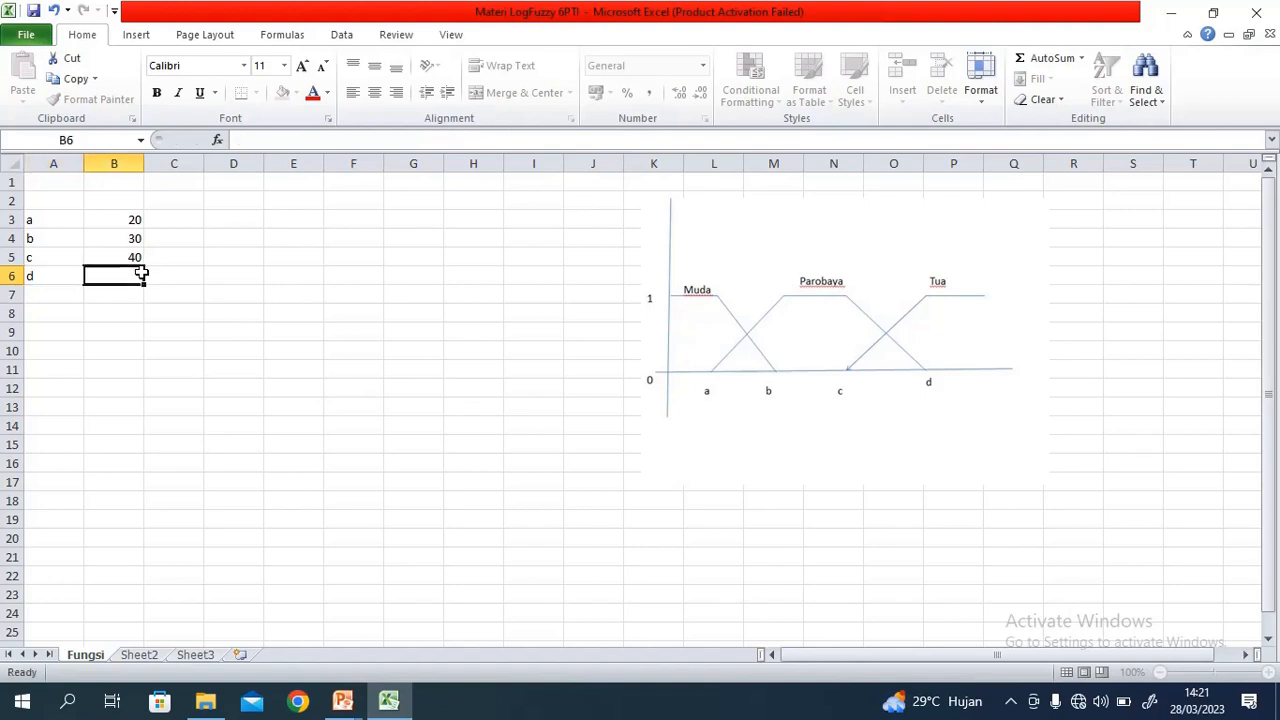
text(60)
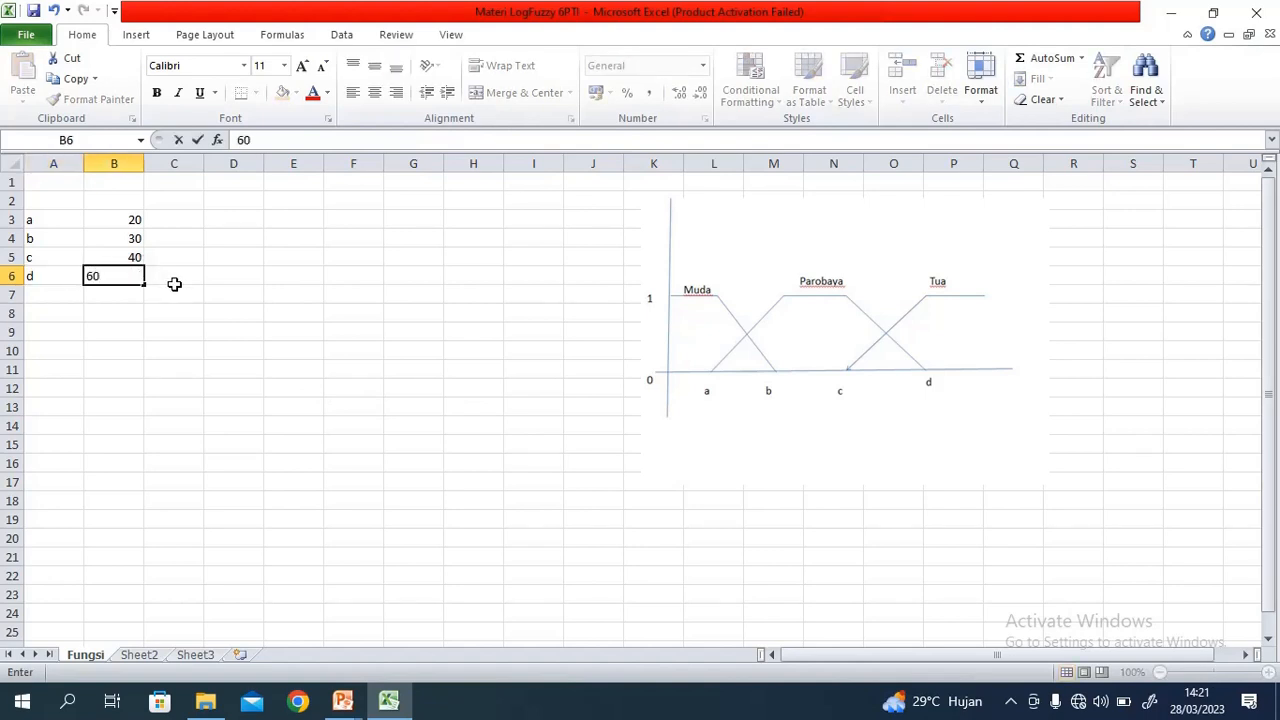
click(172, 281)
click(171, 329)
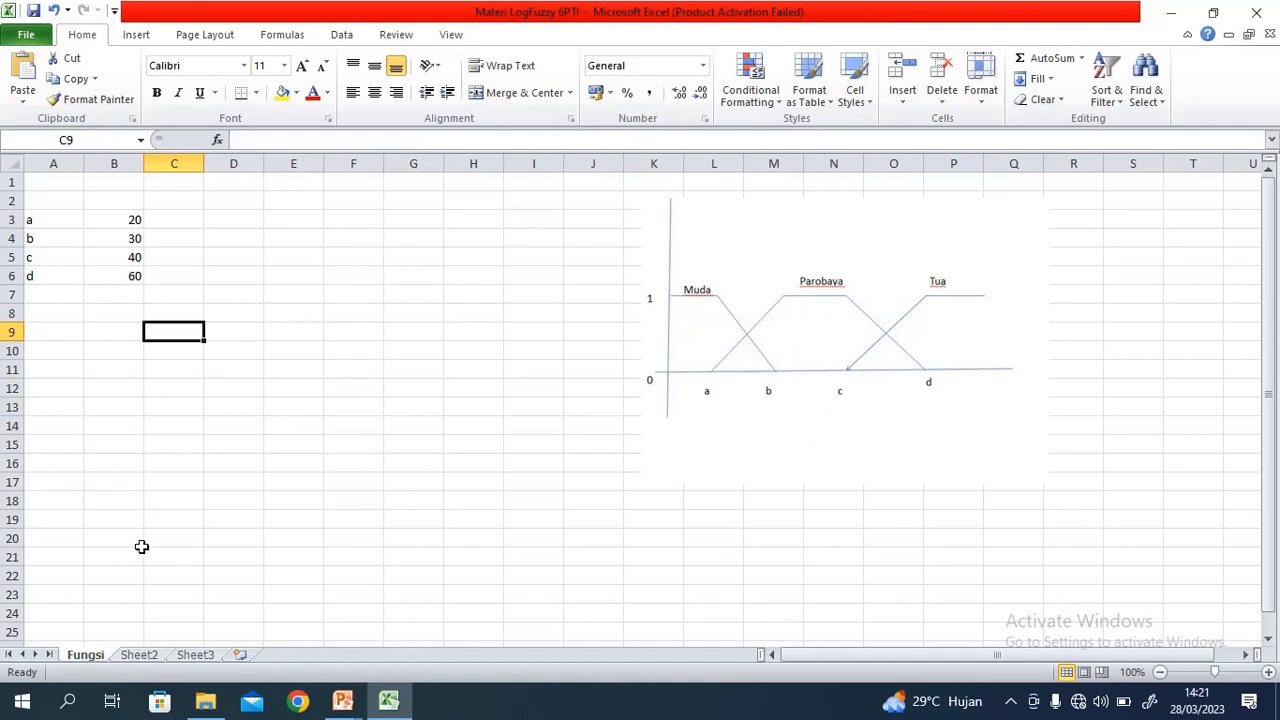
scroll(187, 522, down, 1)
scroll(188, 525, up, 1)
click(50, 368)
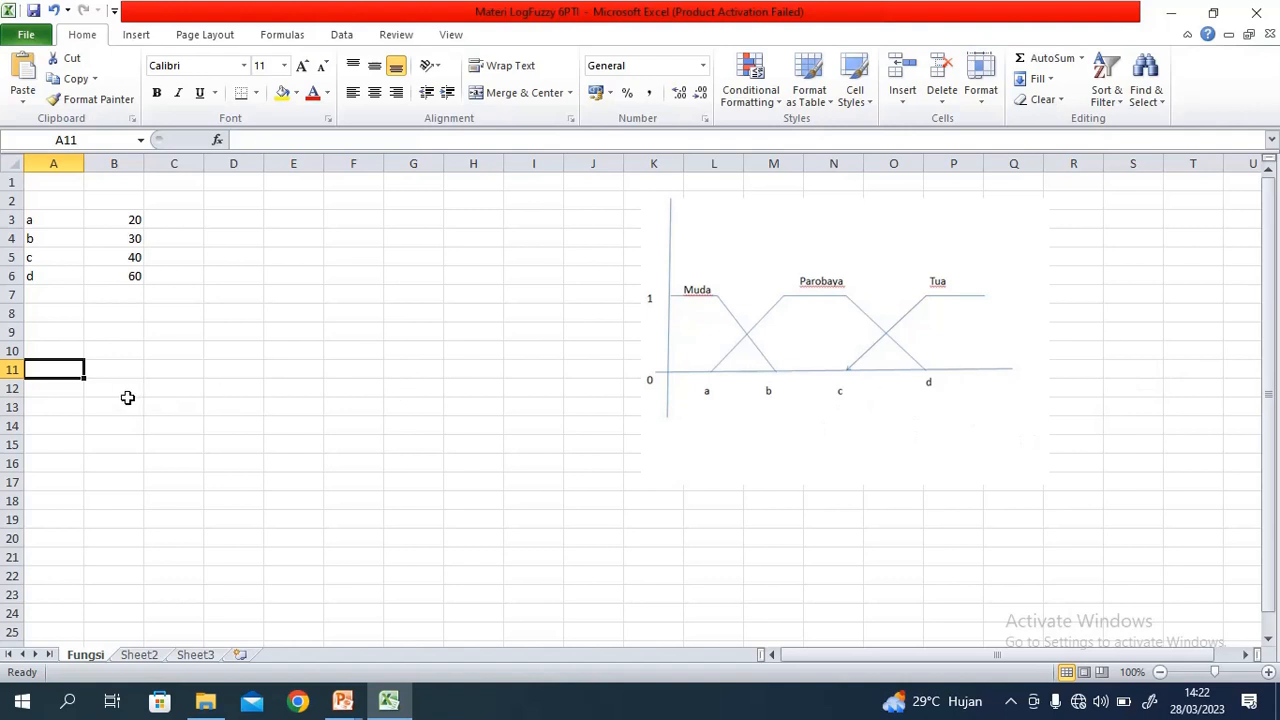
Shrink the graph picture to about 7.27 by 10.37 cm and crop its empty lower part to about 5.4 cm high
click(884, 364)
drag(1049, 484, 1006, 358)
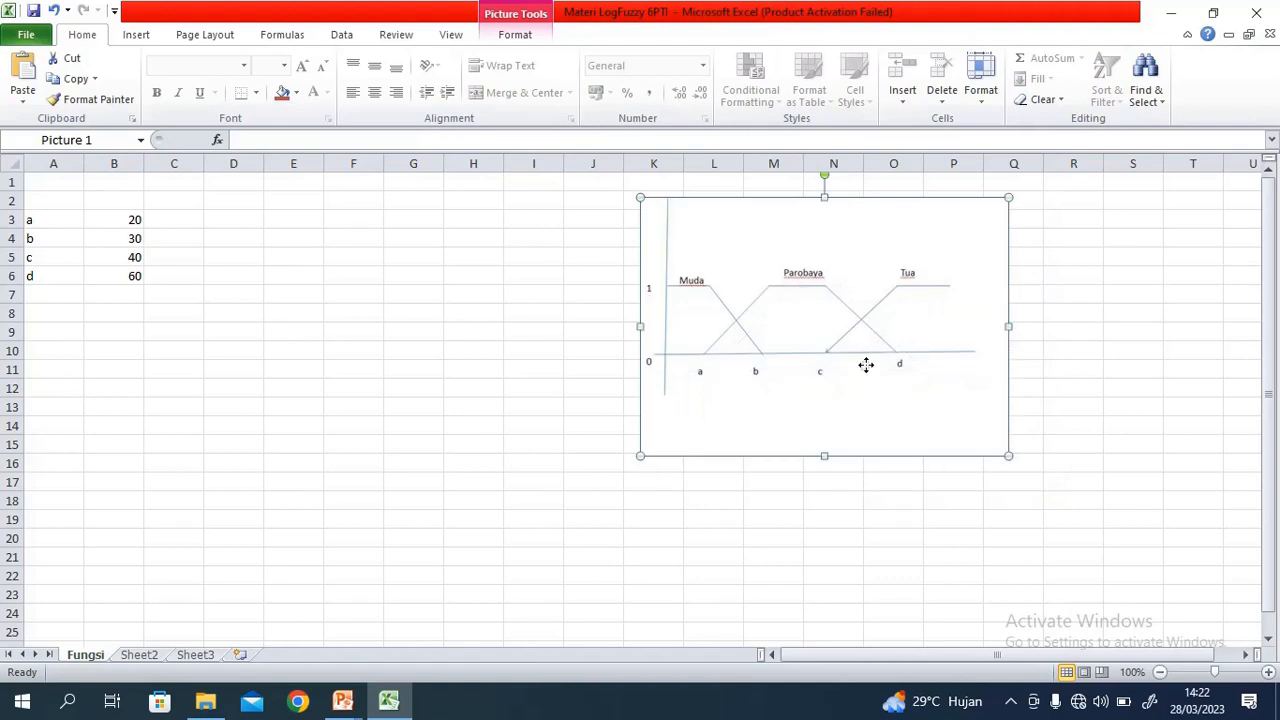
click(512, 35)
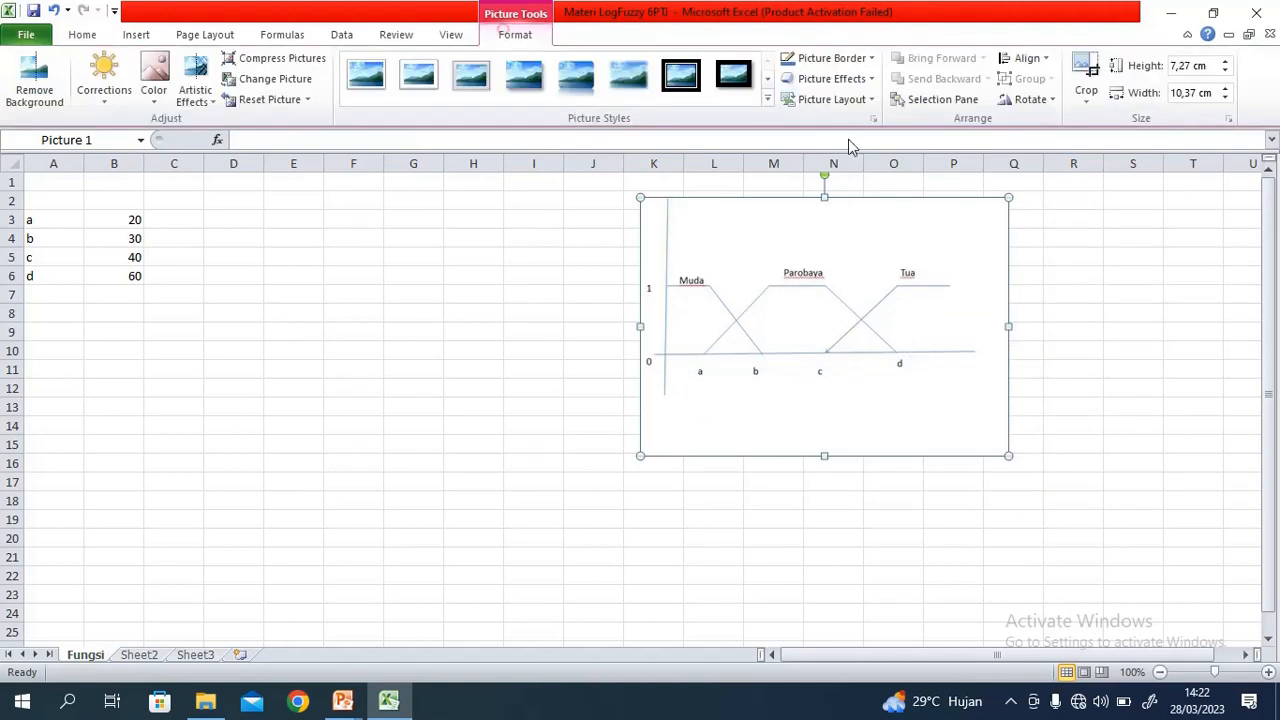
click(1086, 72)
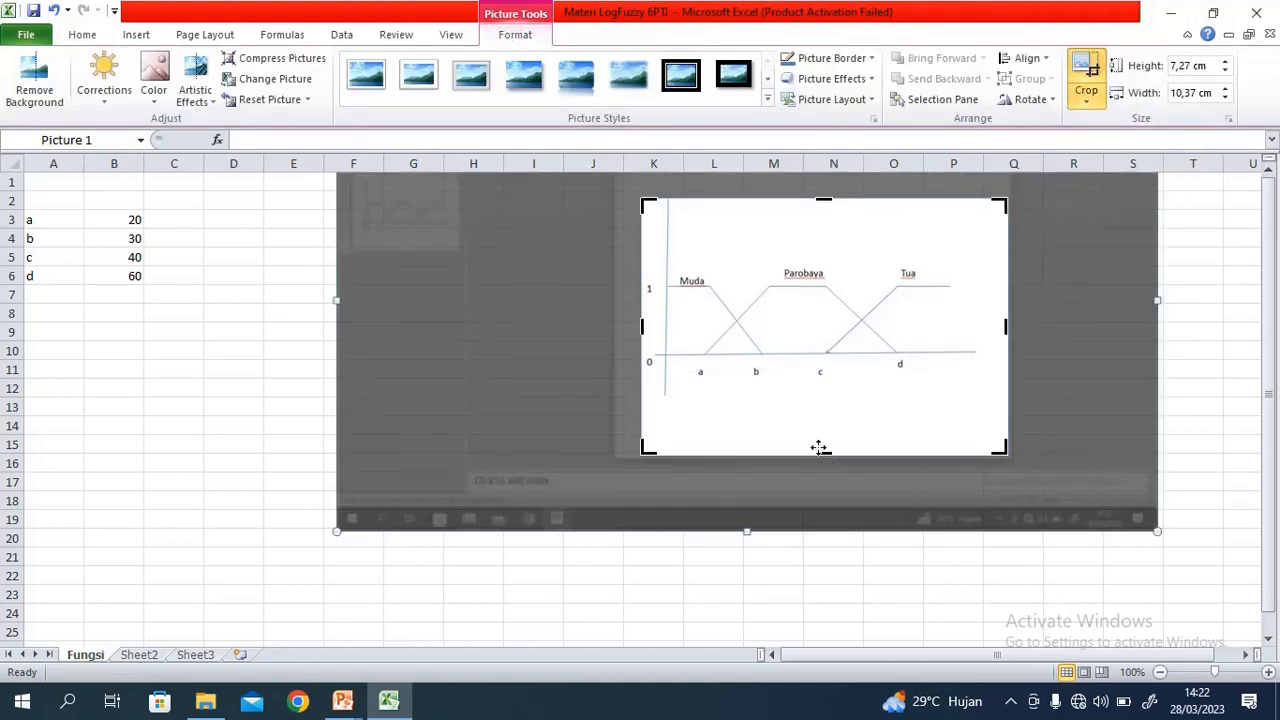
drag(823, 453, 810, 386)
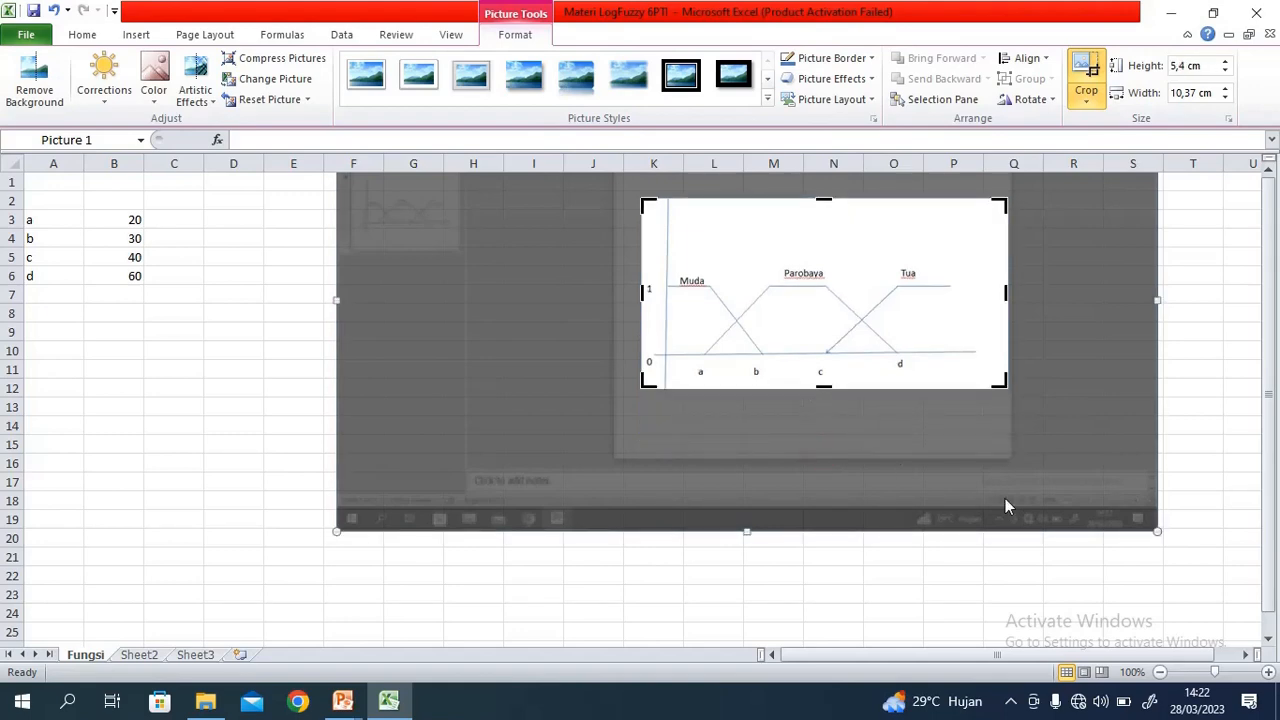
click(1203, 481)
Crop the blank right side of the graph picture to a width of about 8.73 cm
click(886, 292)
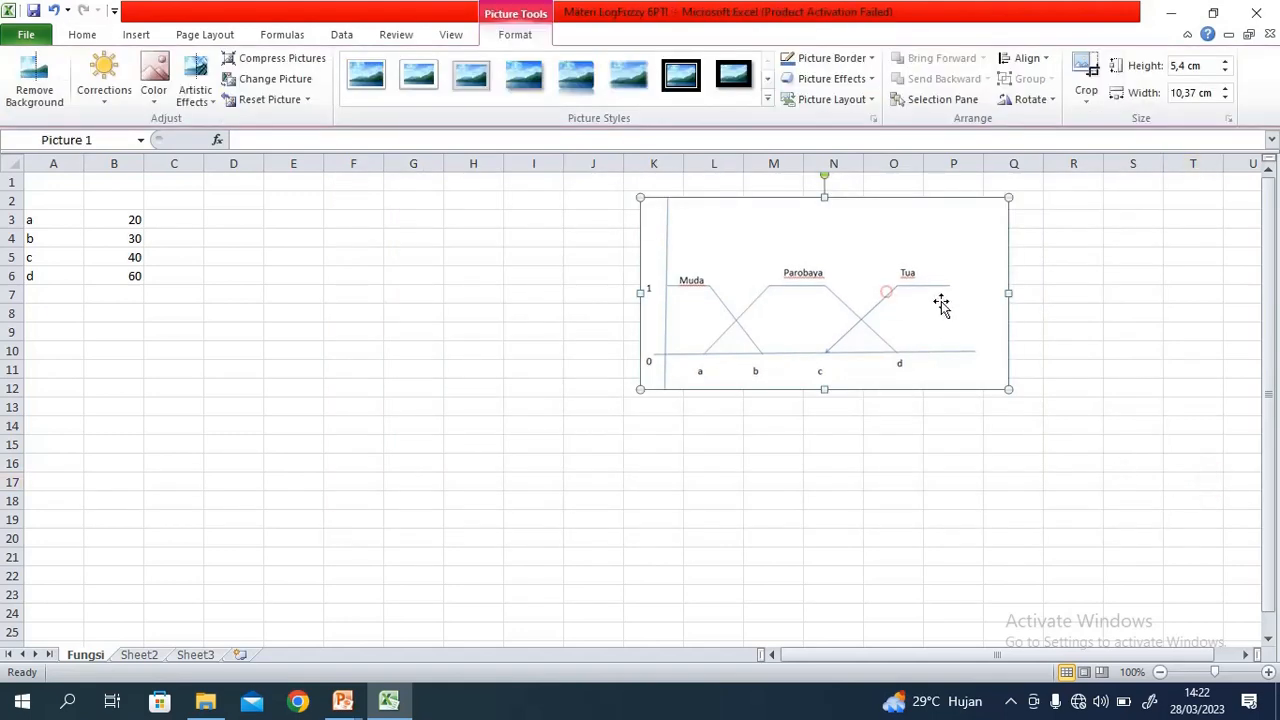
click(1086, 75)
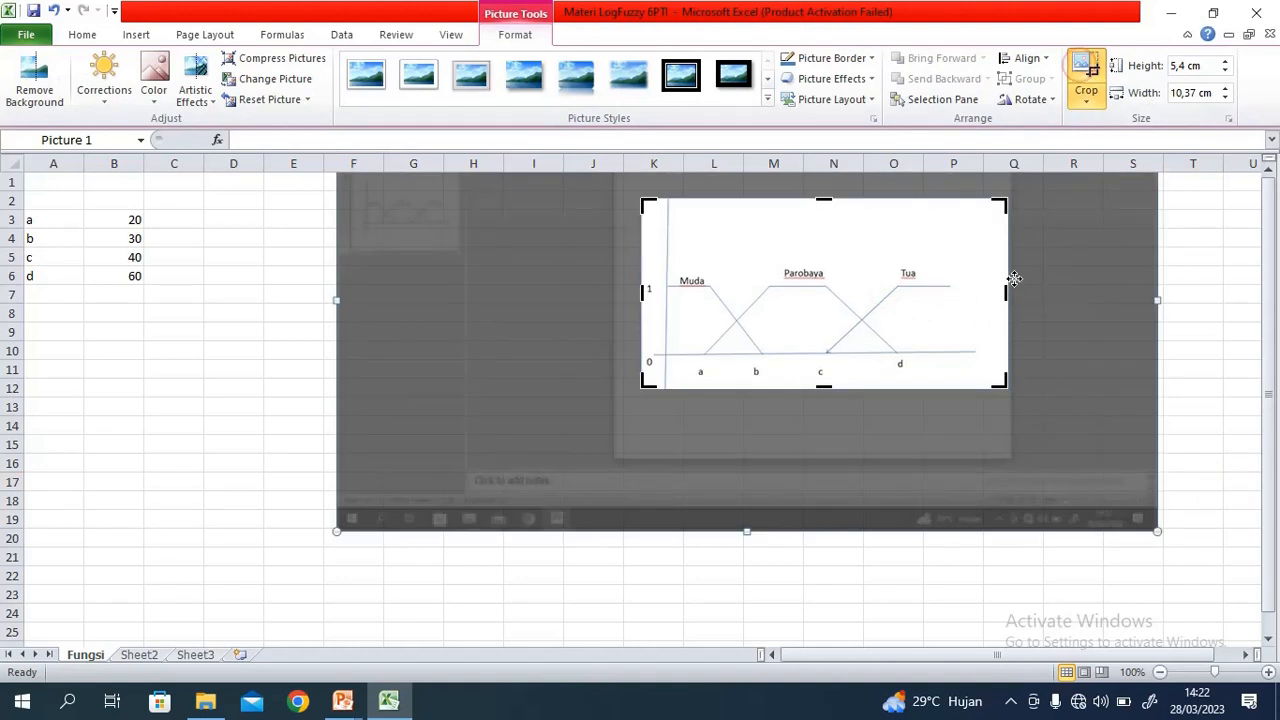
drag(1002, 292, 952, 292)
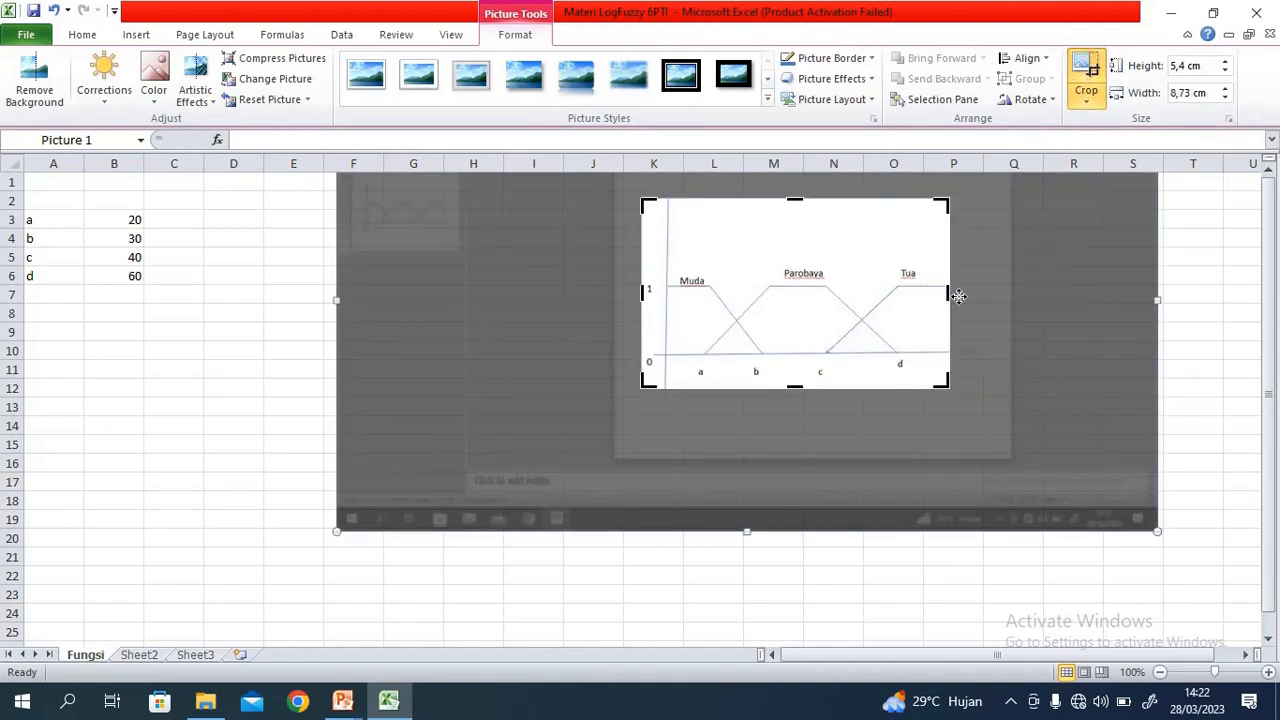
click(1228, 425)
Move the cropped graph to the sheet's upper edge from column J and shrink it to about 4.78 by 7.73 cm
drag(820, 284, 766, 206)
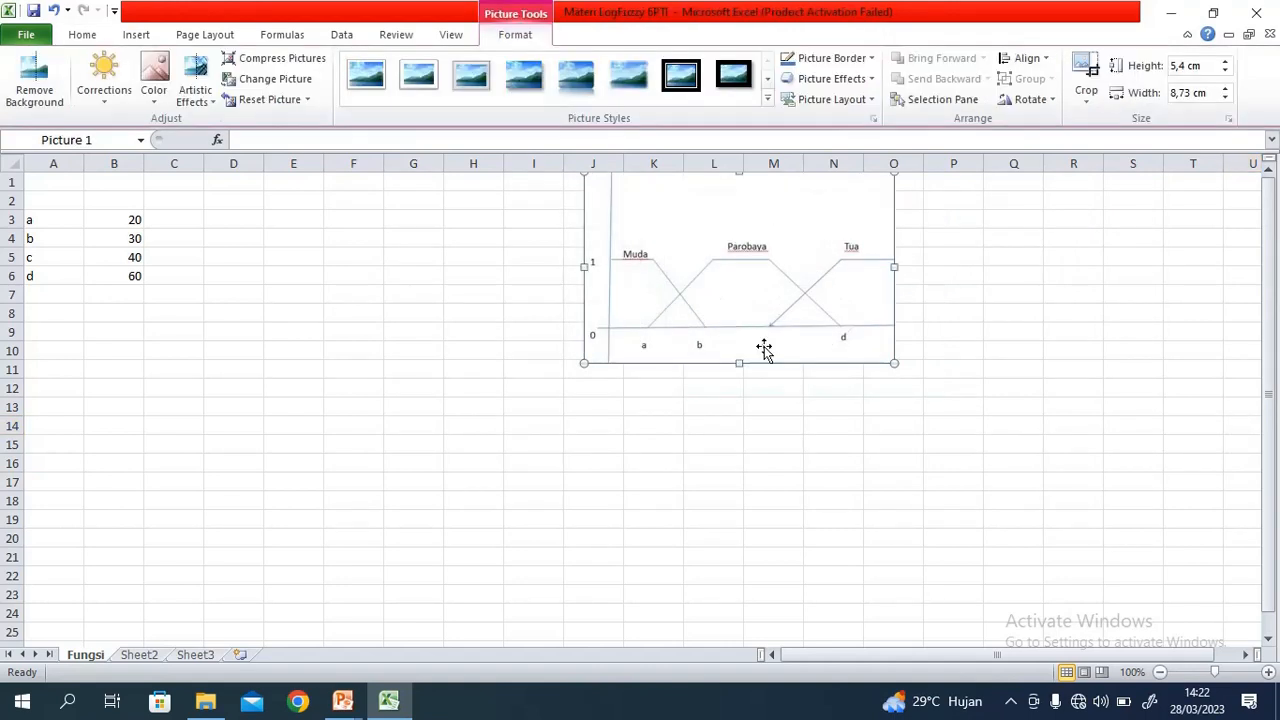
drag(896, 360, 857, 258)
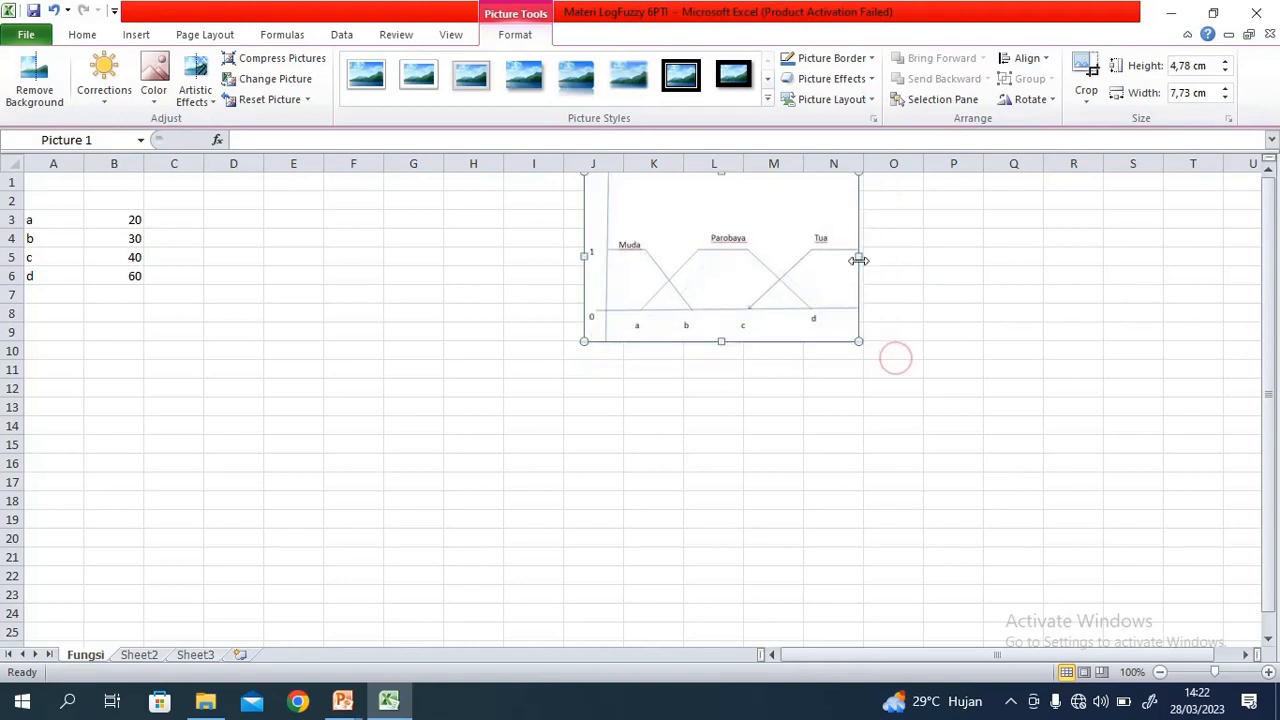
Enter the row label Usia in cell A12
click(62, 388)
text(Usia)
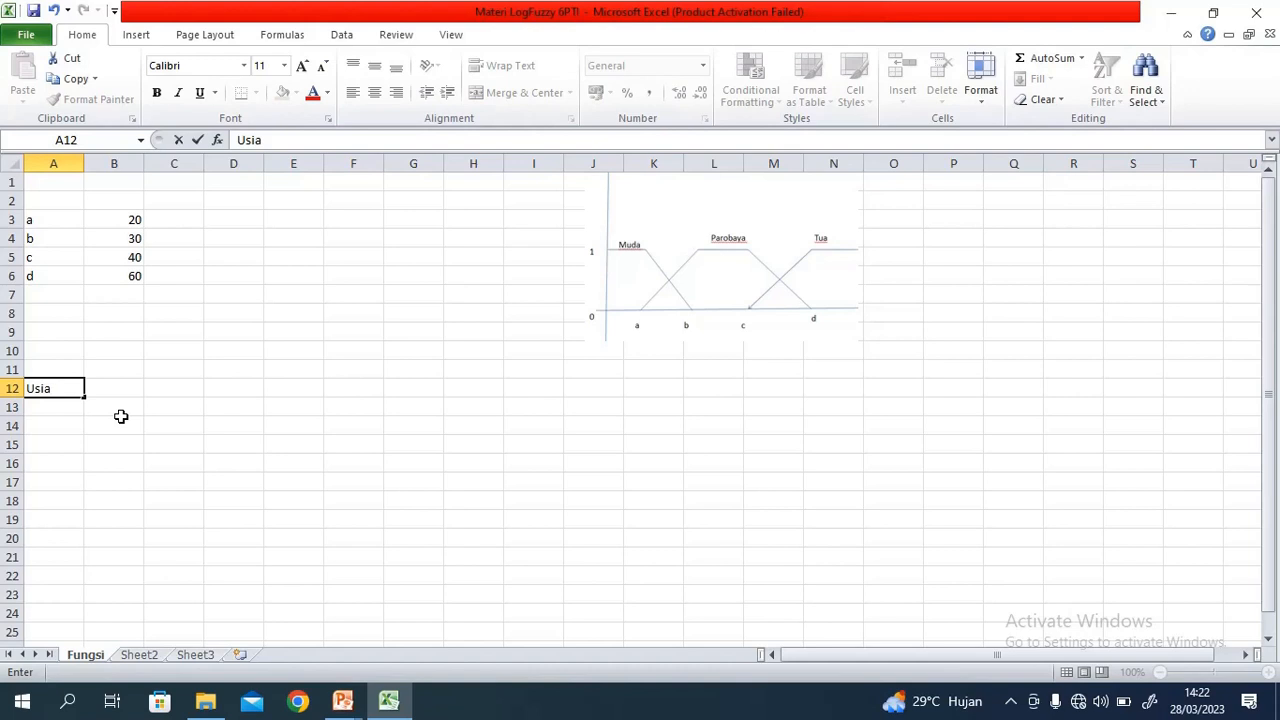
key(Return)
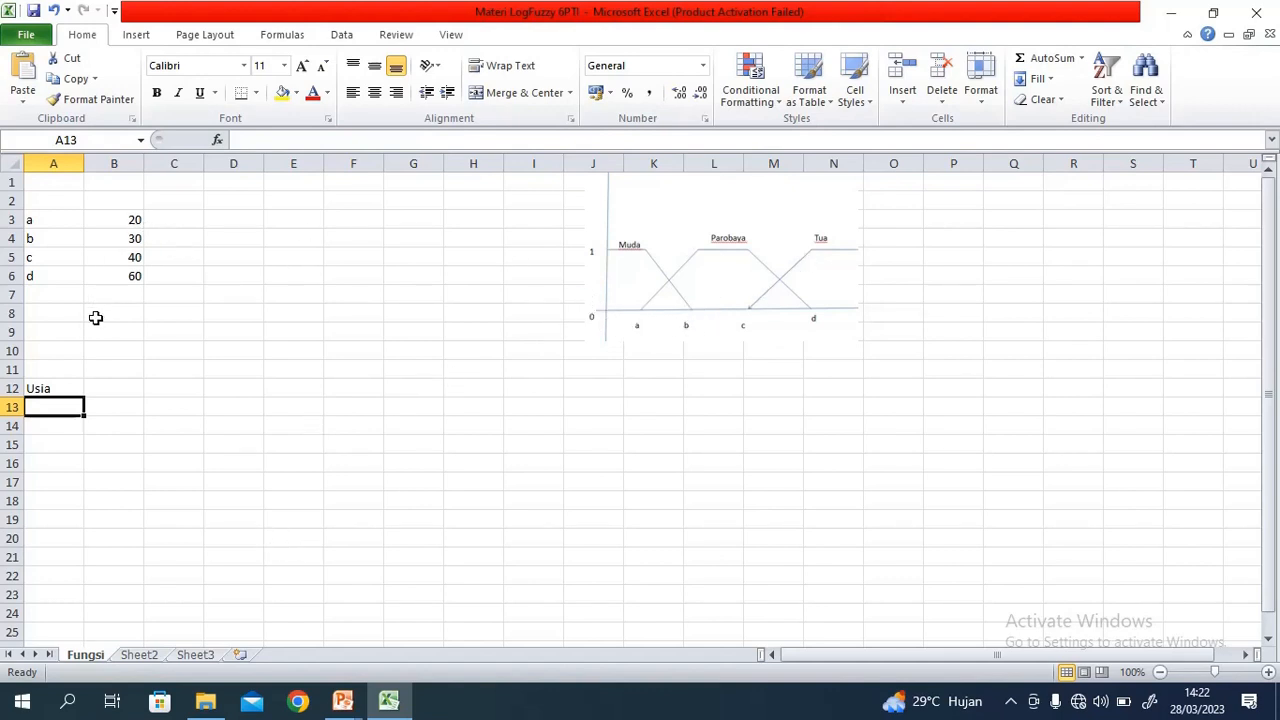
Enter ages 0 and 5 in B12 and C12 and extend the series along row 12 to 70 in P12
click(116, 389)
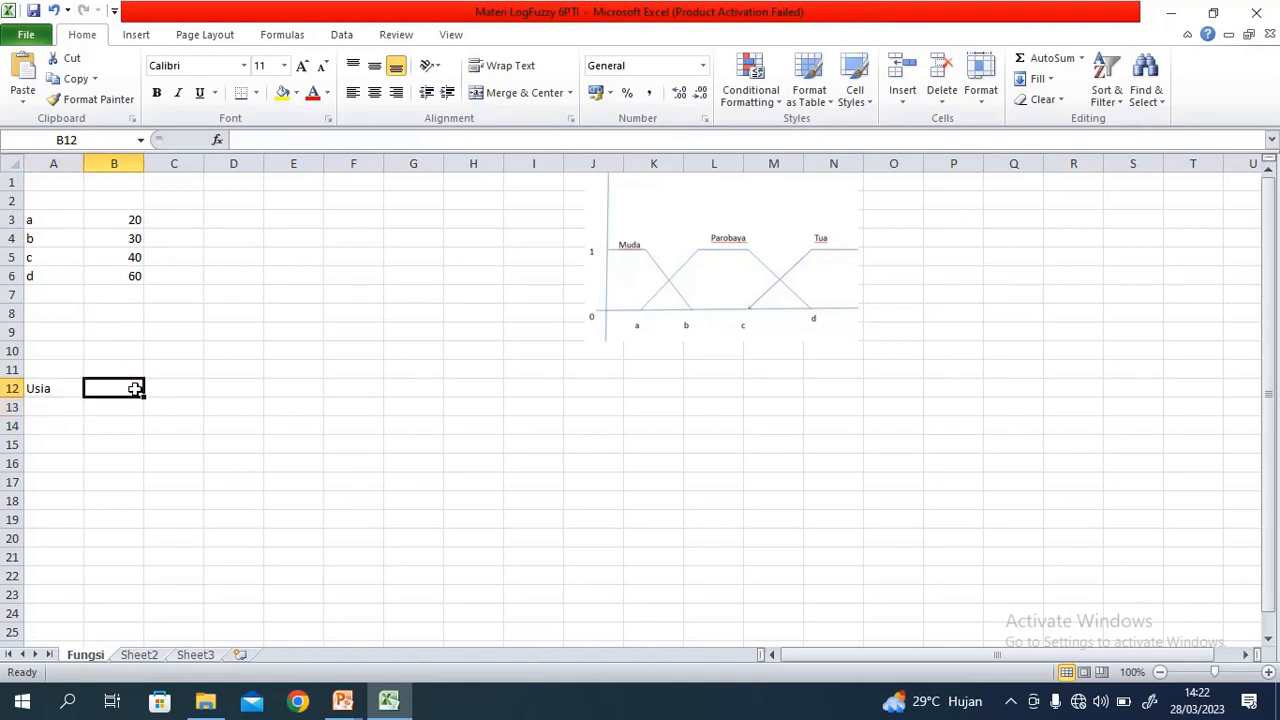
text(0)
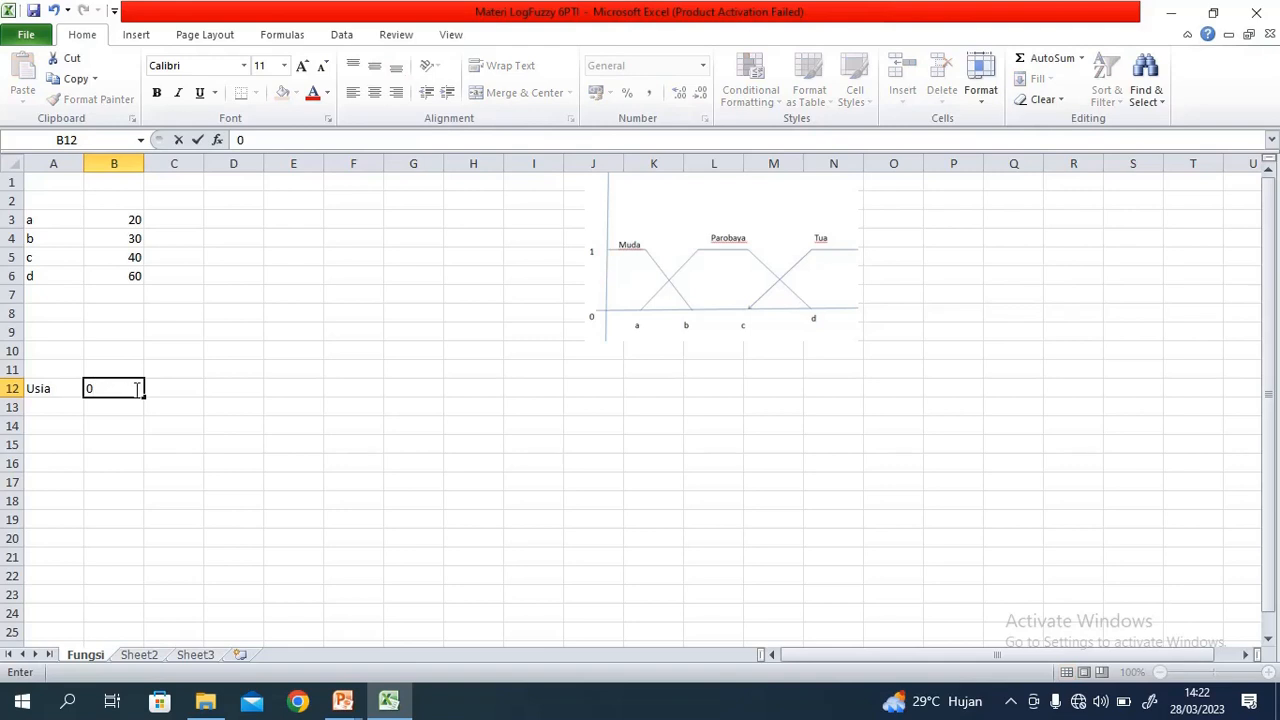
click(189, 398)
click(183, 387)
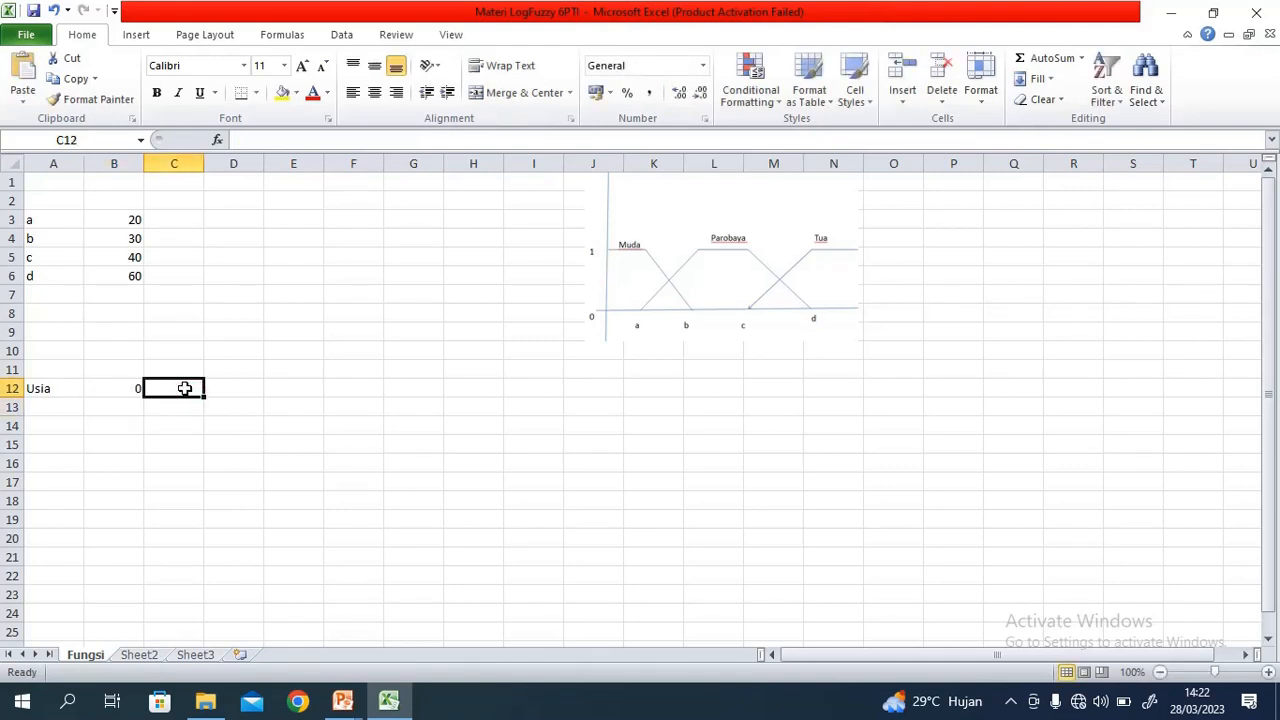
text(5)
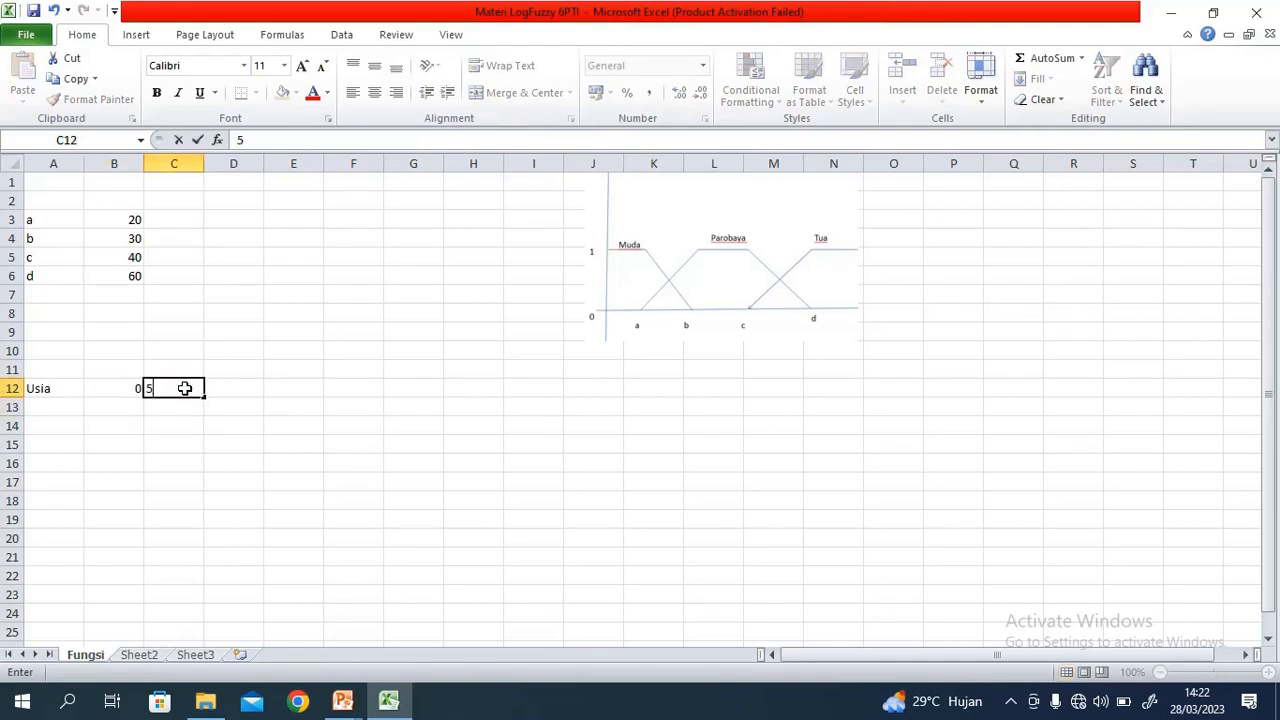
click(232, 396)
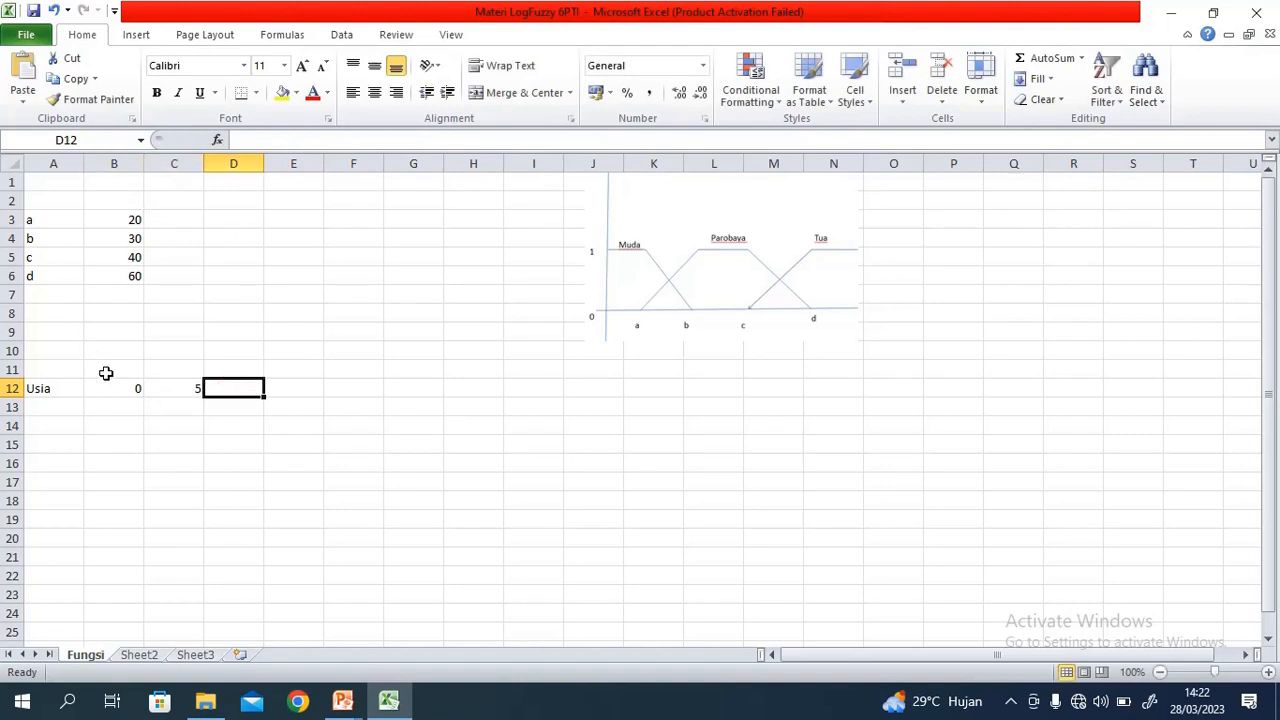
drag(130, 388, 970, 392)
drag(833, 457, 833, 451)
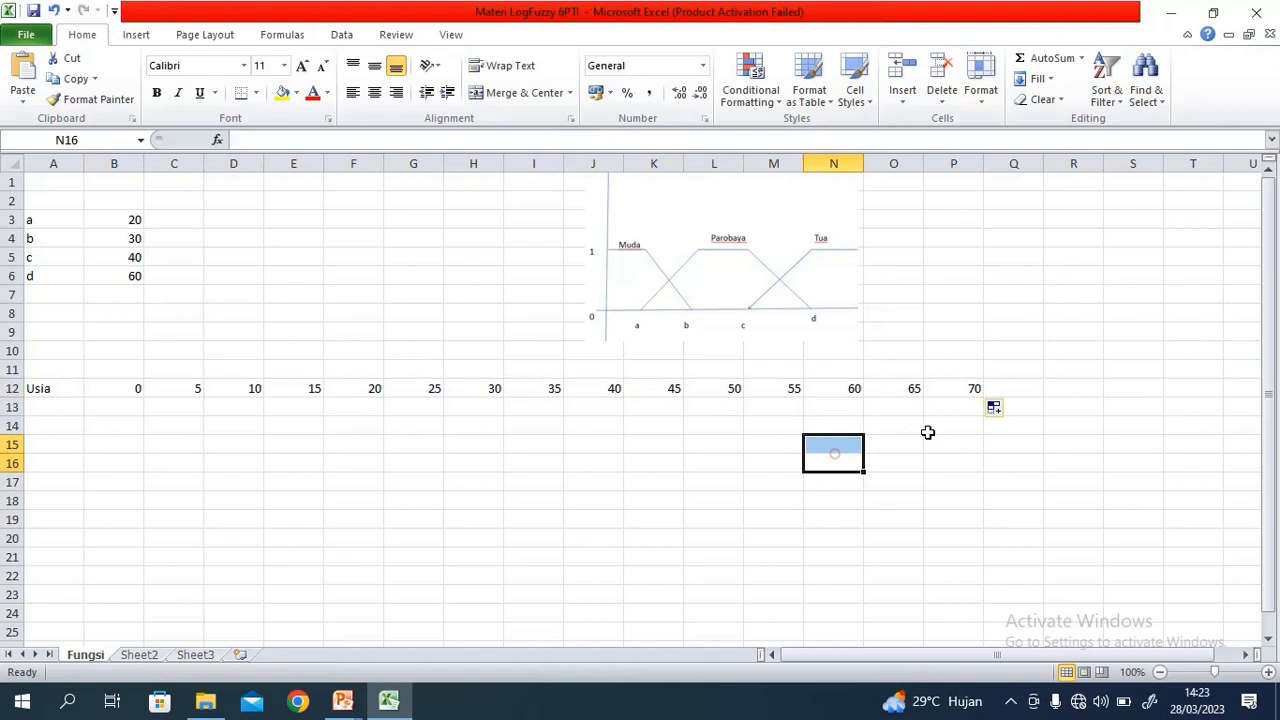
Enter the row label Umuda(x) in cell A13, below the Usia row label
click(996, 410)
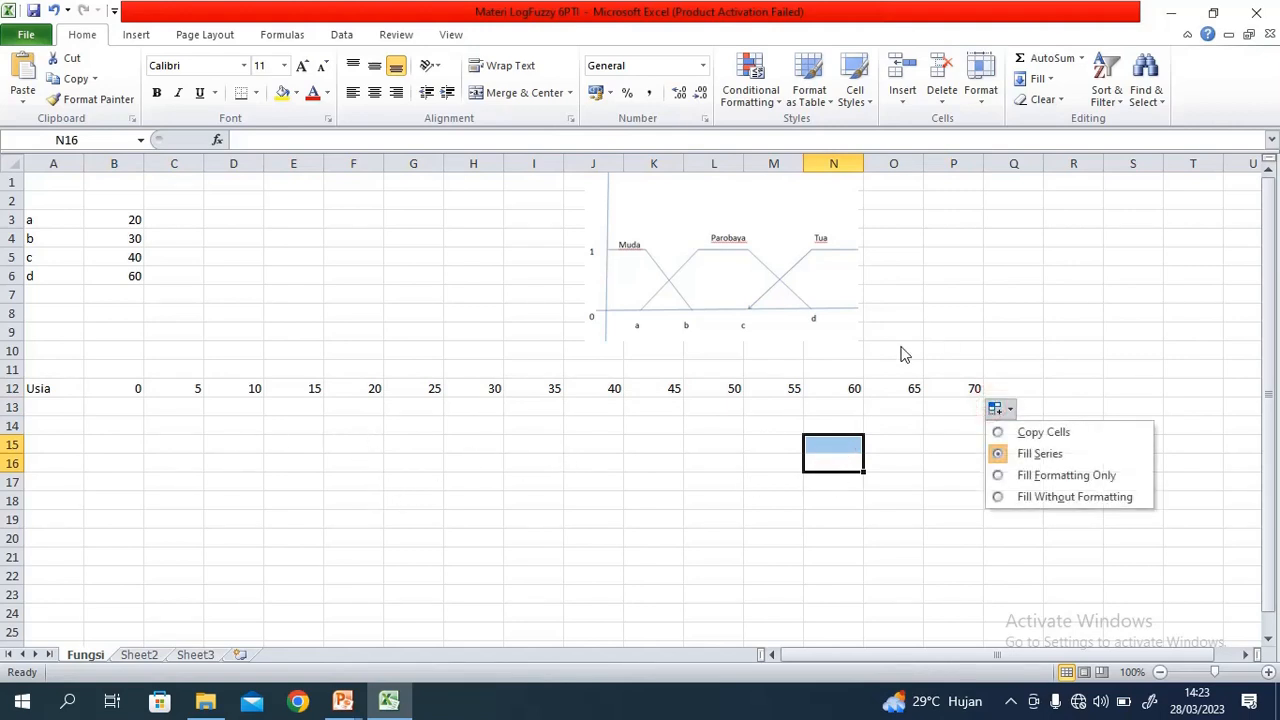
click(45, 410)
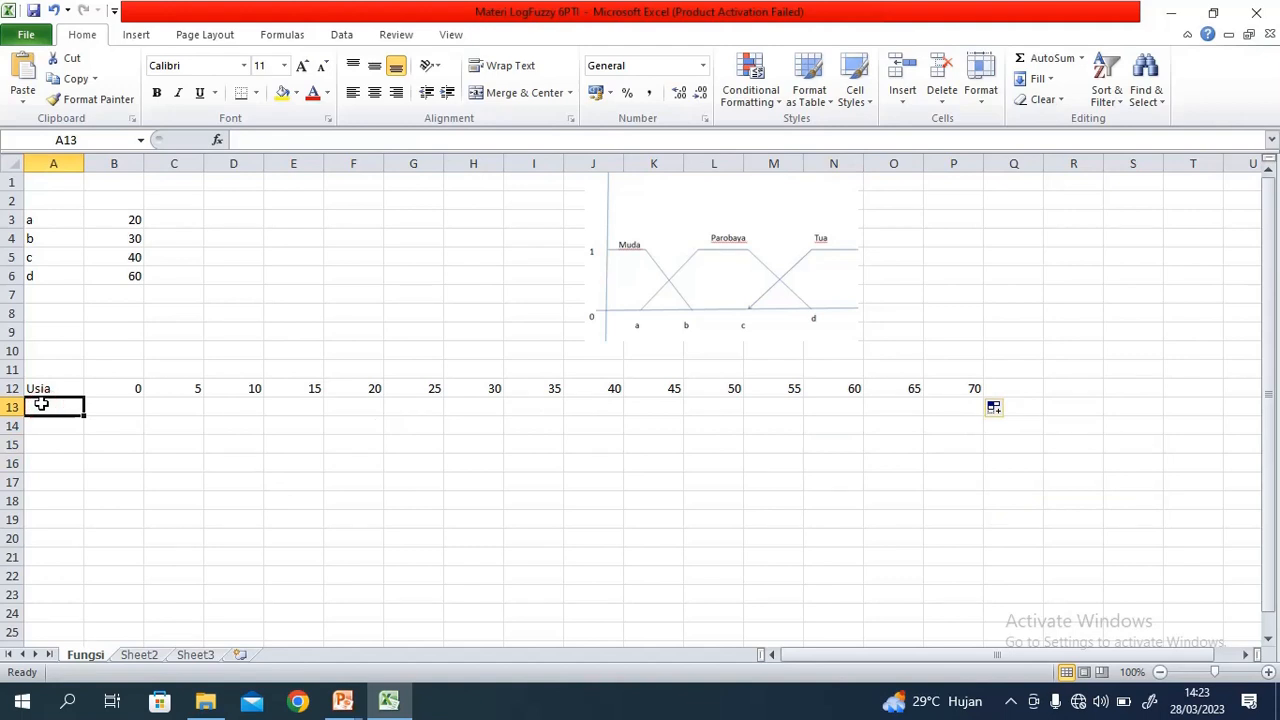
text(U)
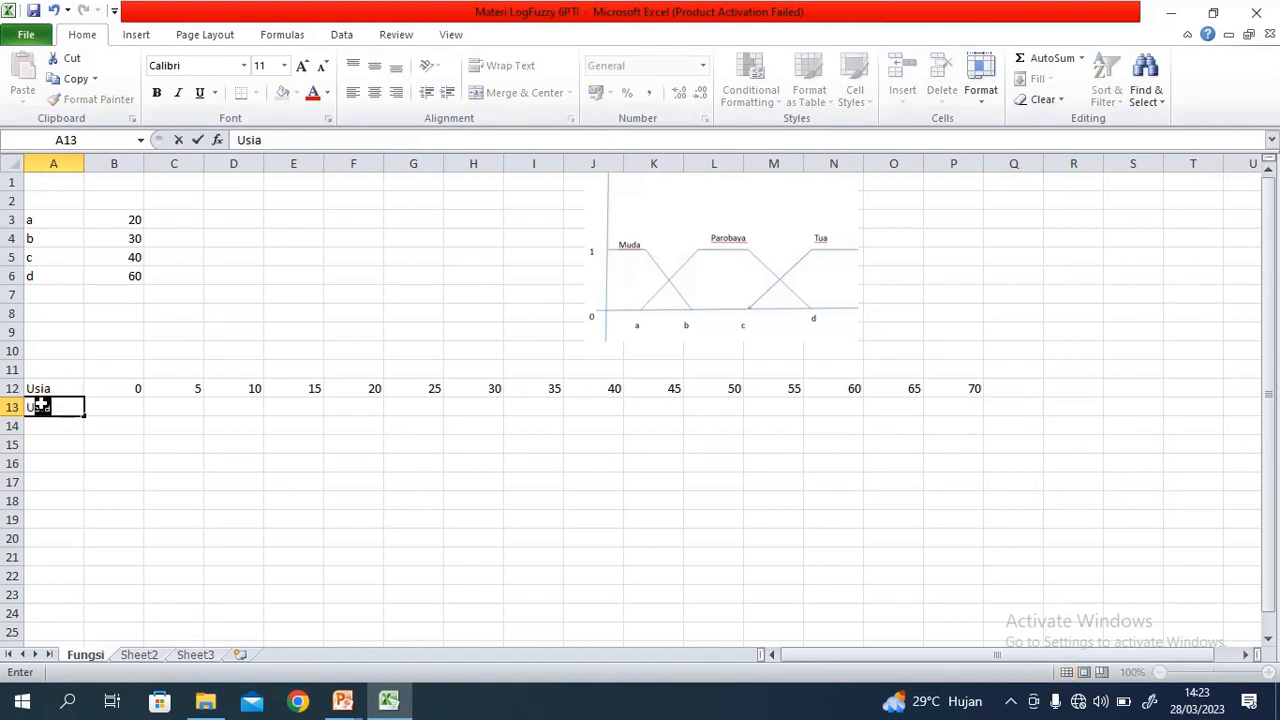
text(M)
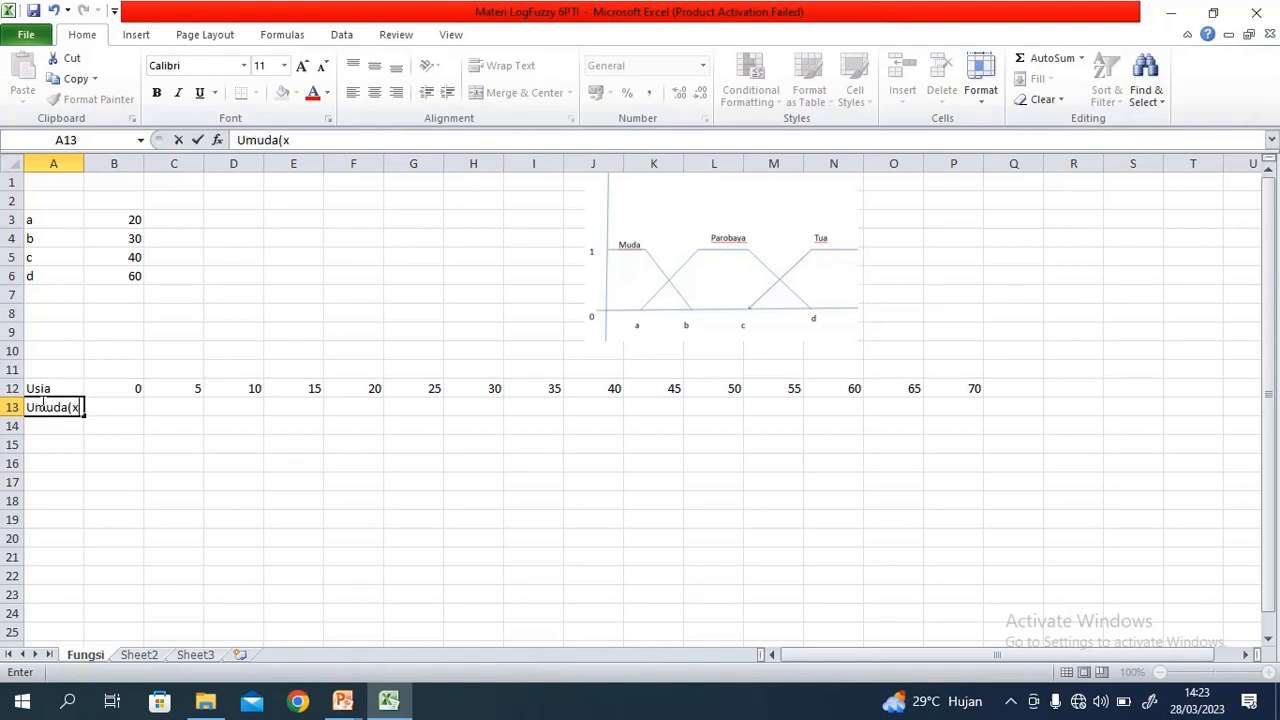
key(Return)
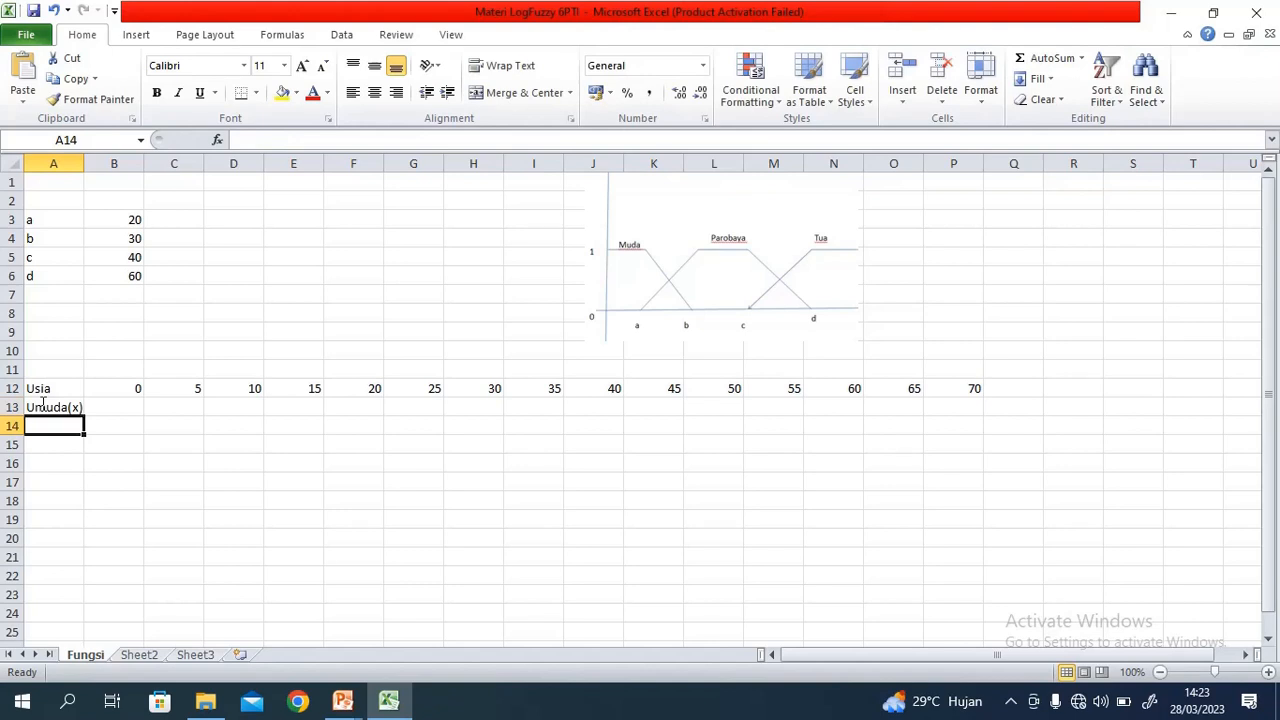
Extend the row label in cell A12 to Usia(x)
click(36, 389)
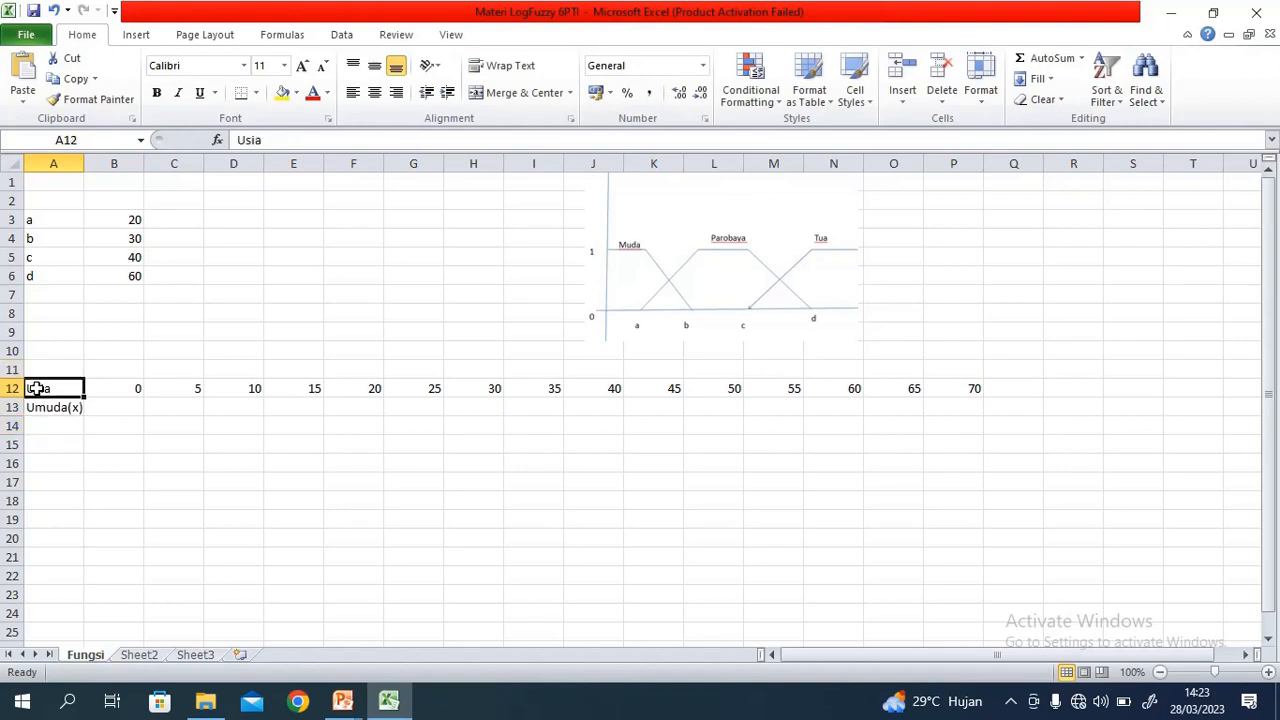
click(274, 140)
text((x)
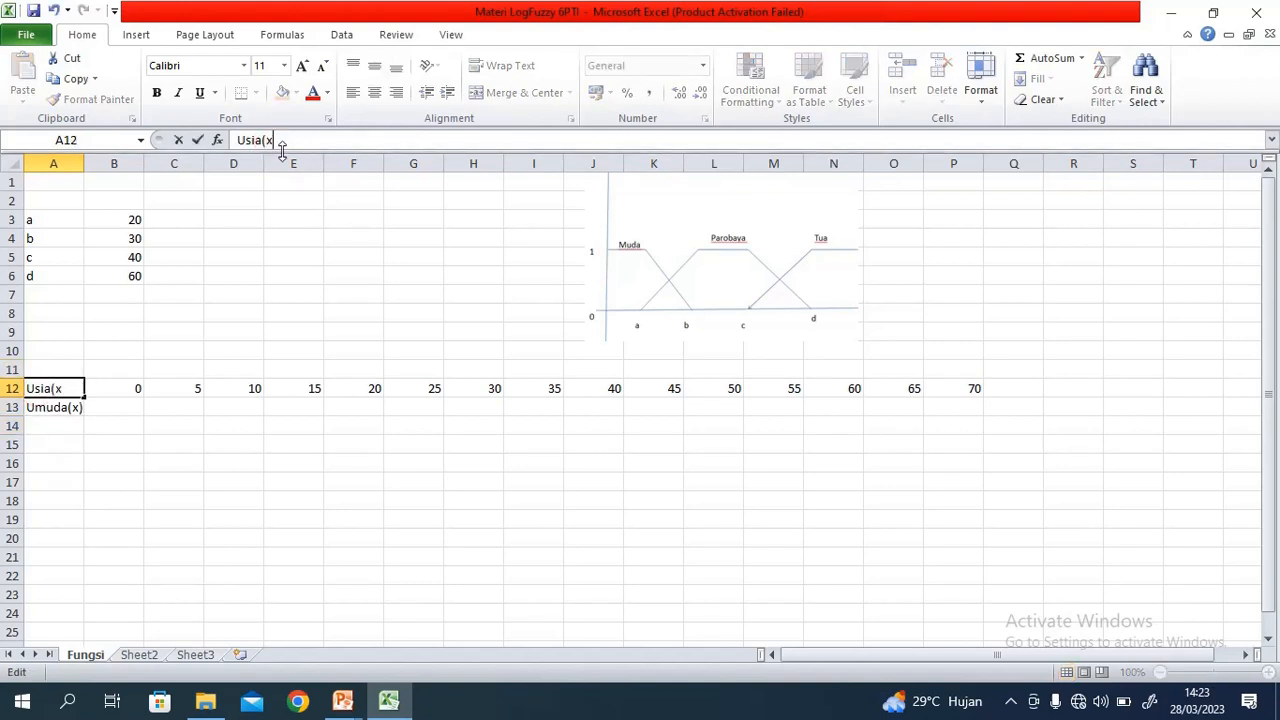
key(Return)
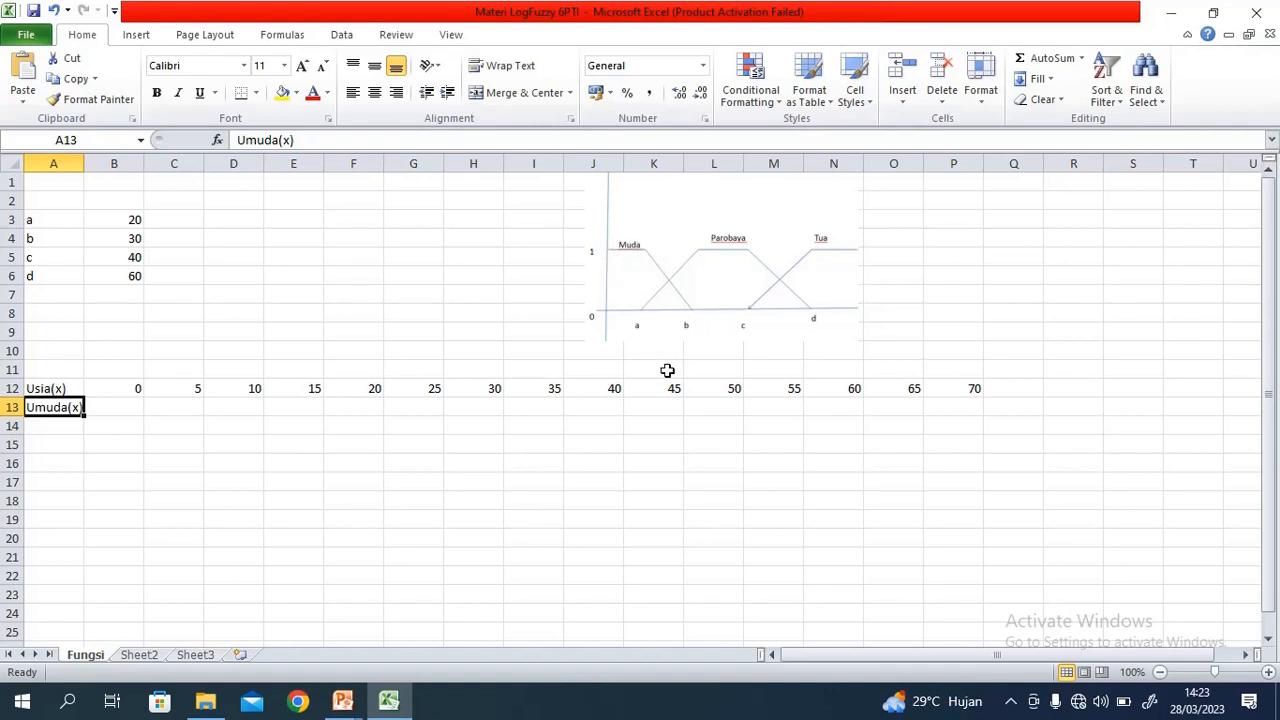
click(157, 410)
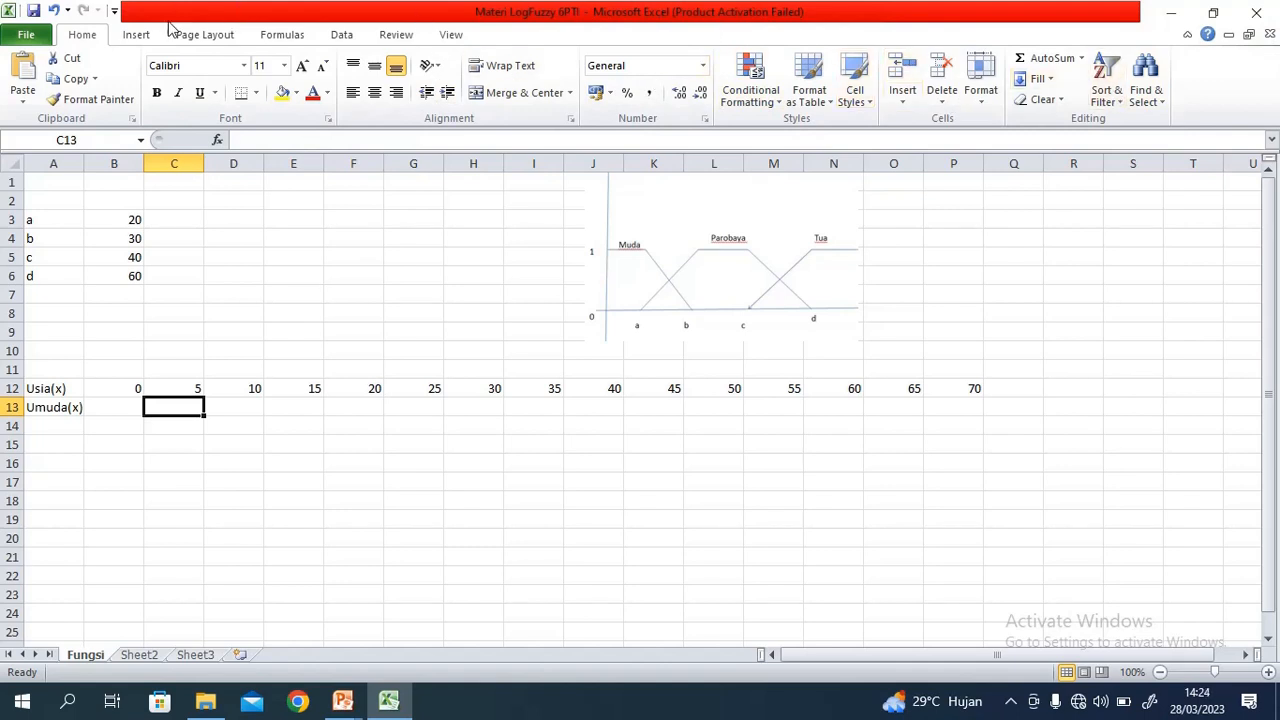
click(134, 36)
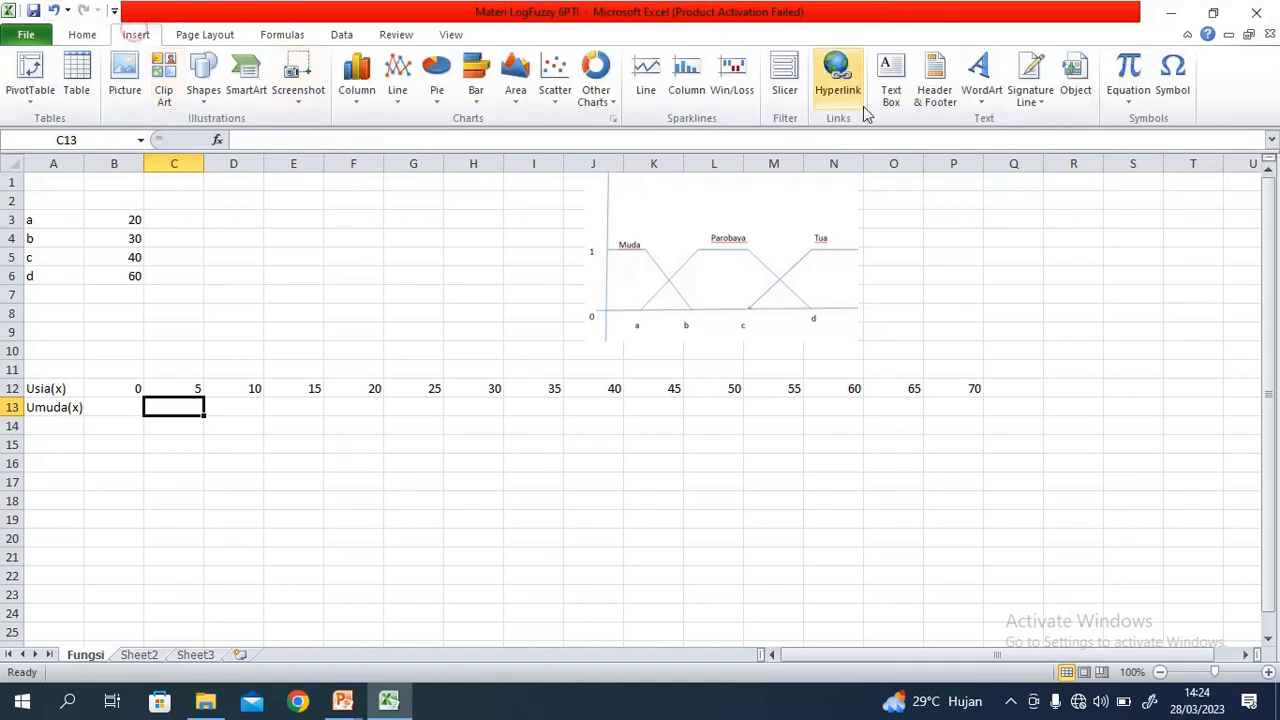
click(1124, 92)
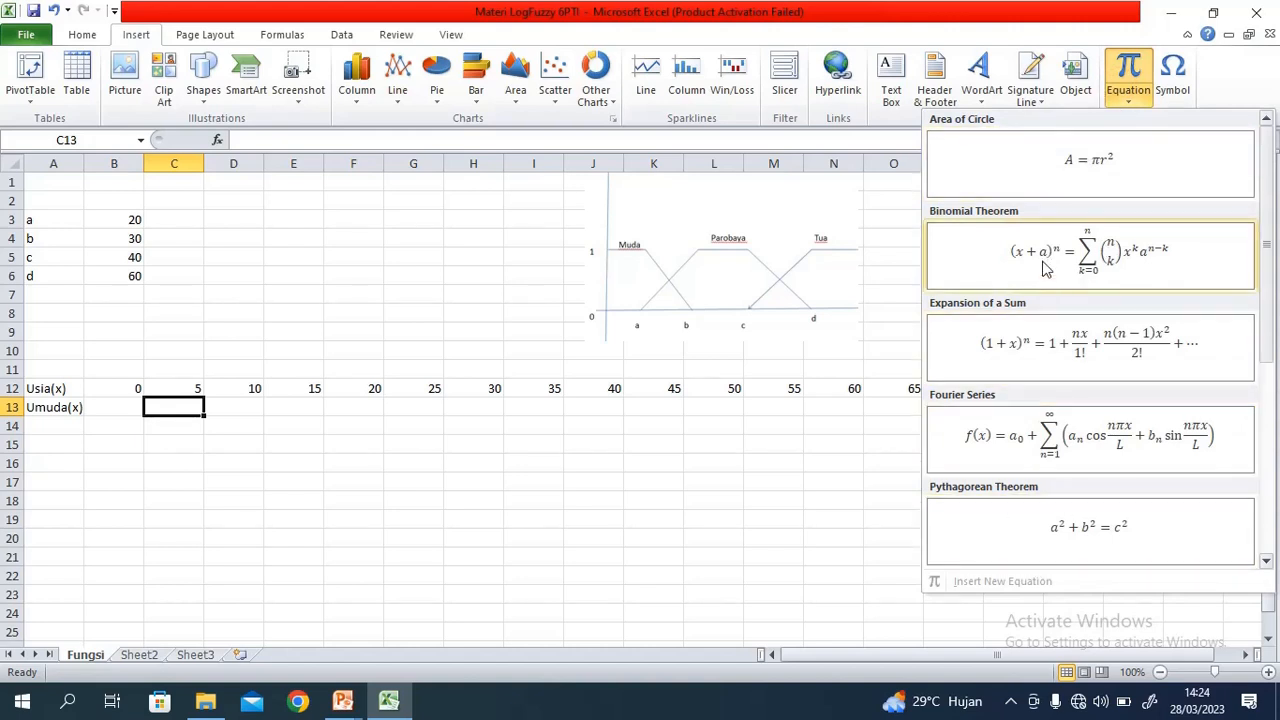
scroll(1047, 270, down, 3)
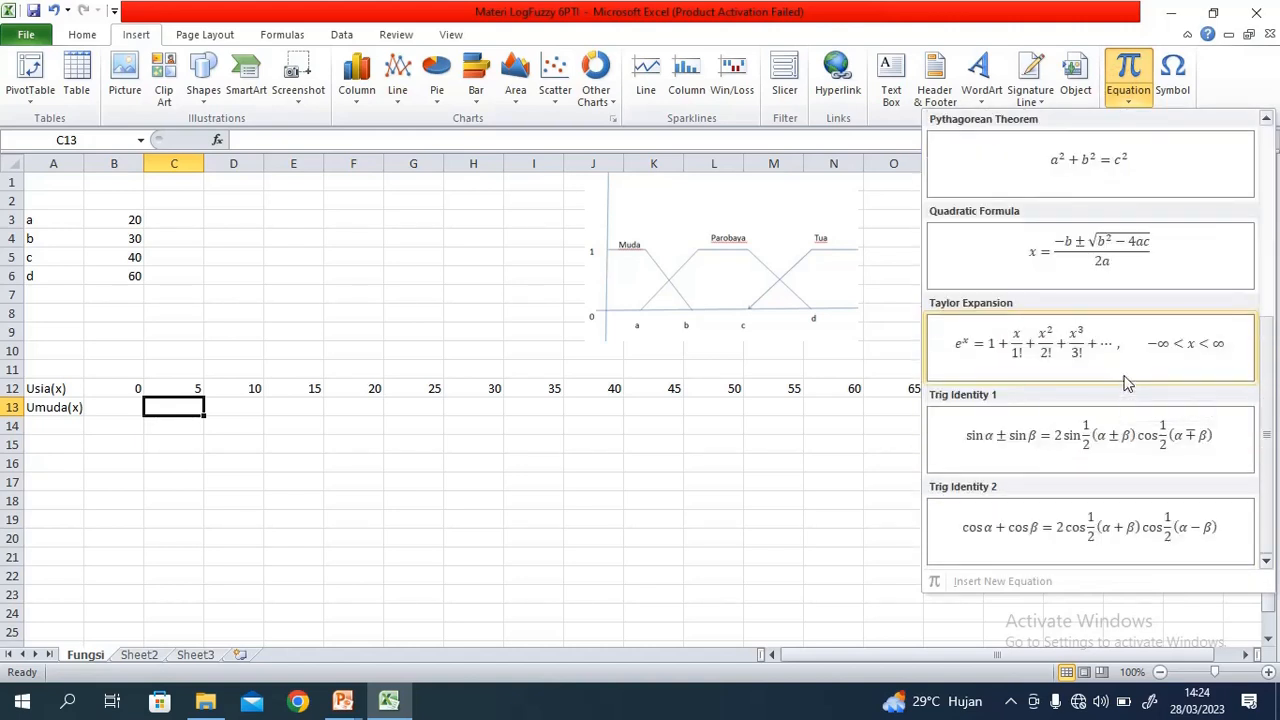
scroll(1123, 378, up, 3)
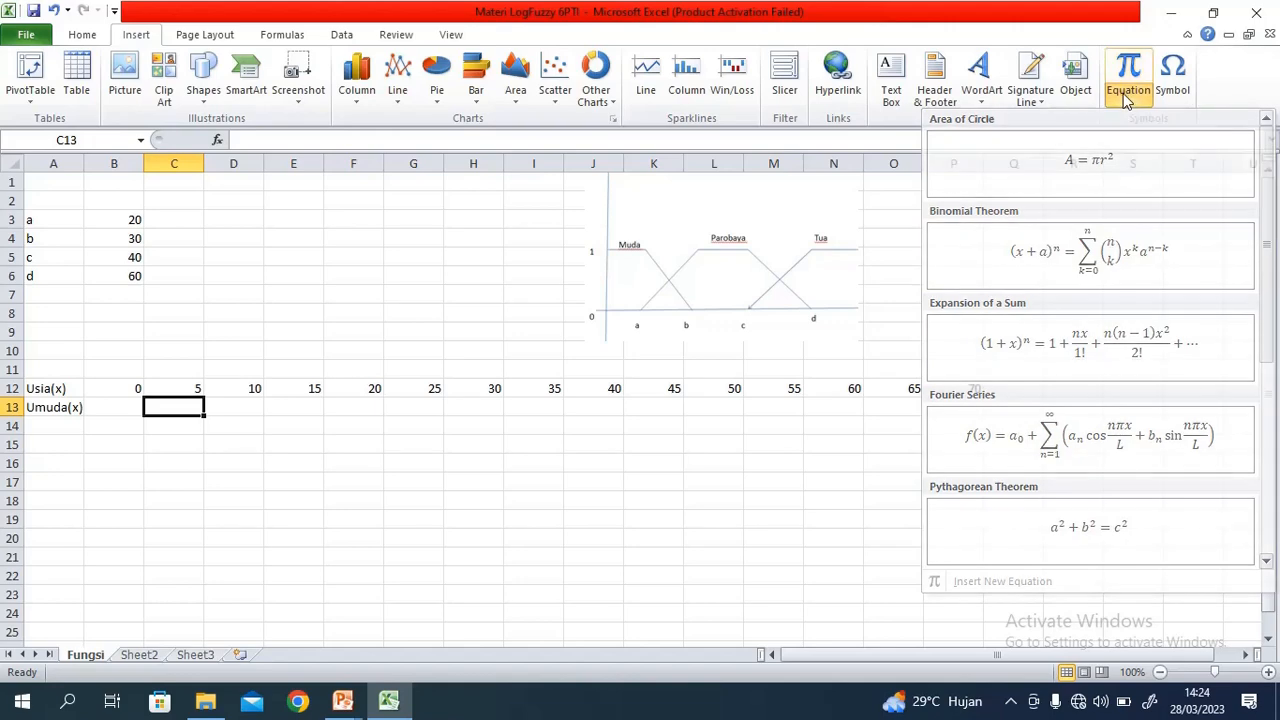
scroll(1070, 260, down, 3)
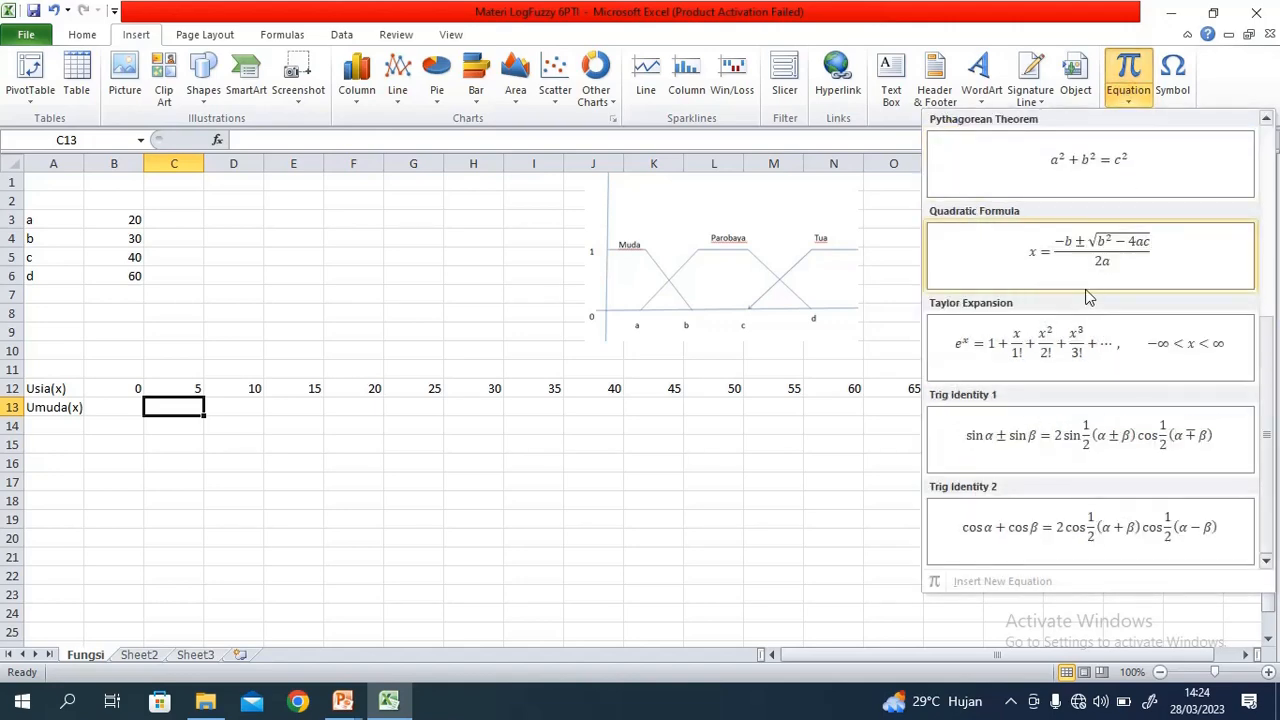
scroll(1090, 371, up, 3)
click(1059, 238)
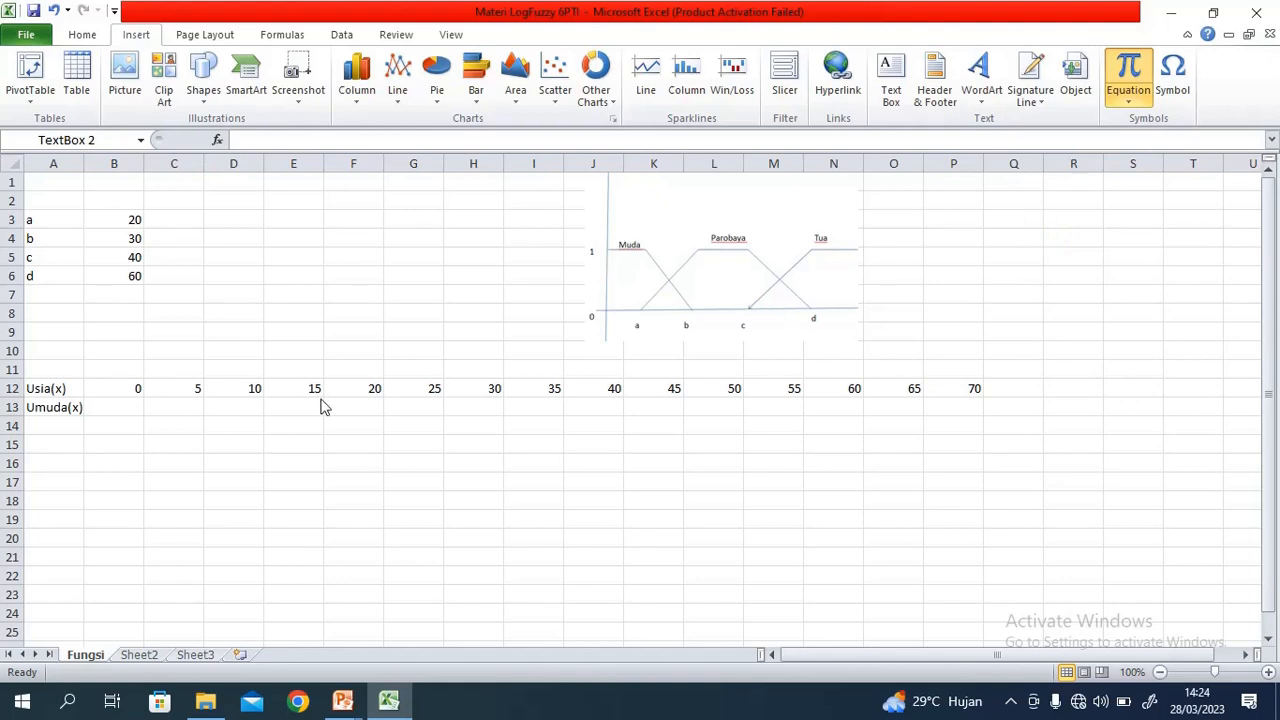
click(1129, 90)
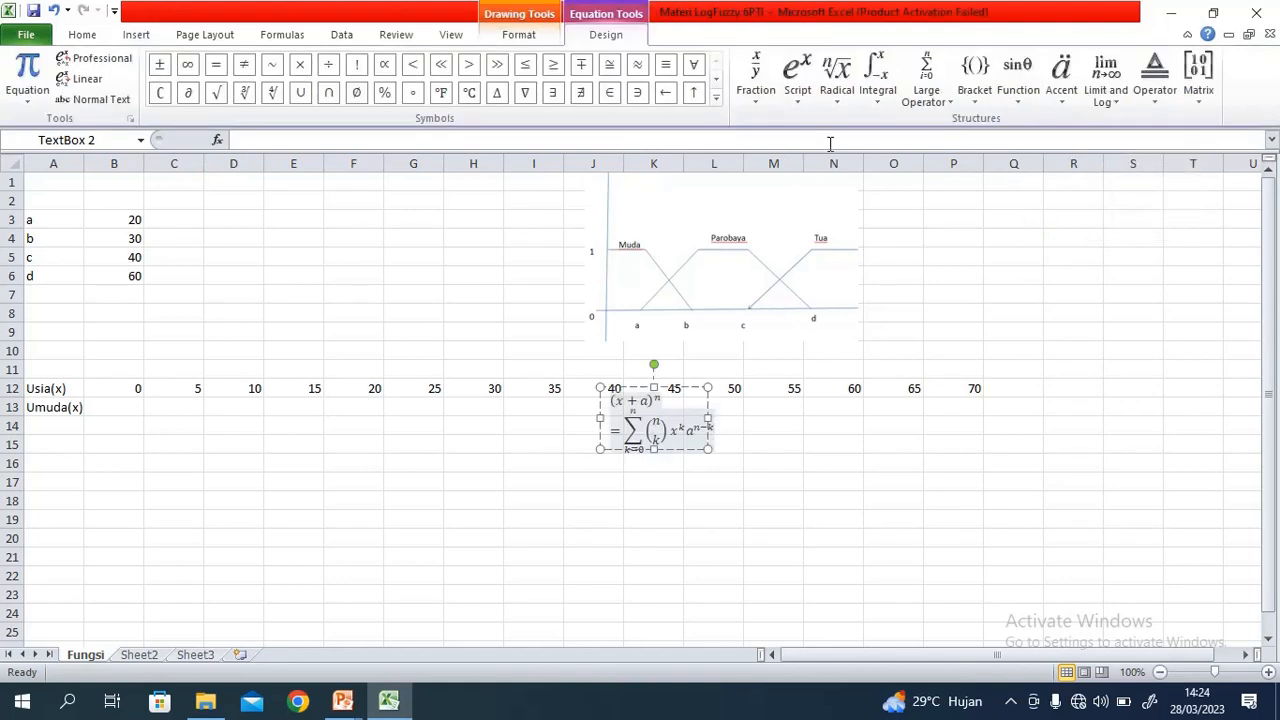
click(683, 445)
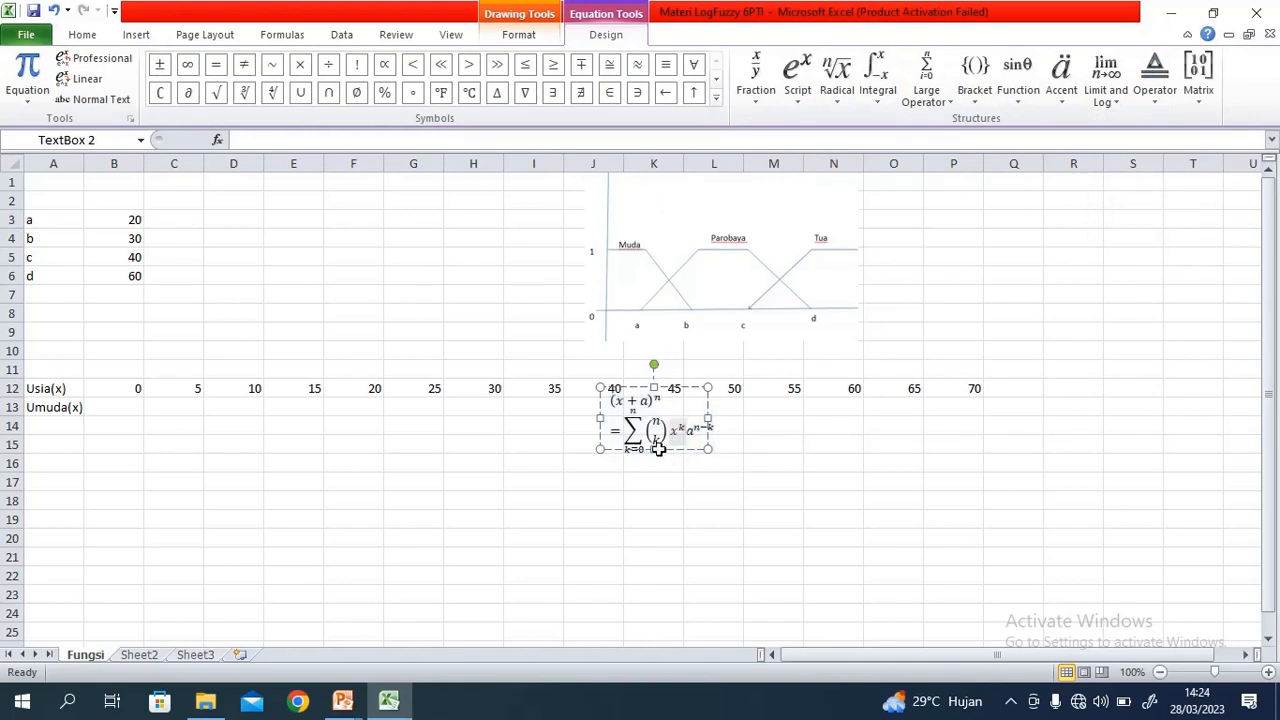
click(657, 449)
key(Delete)
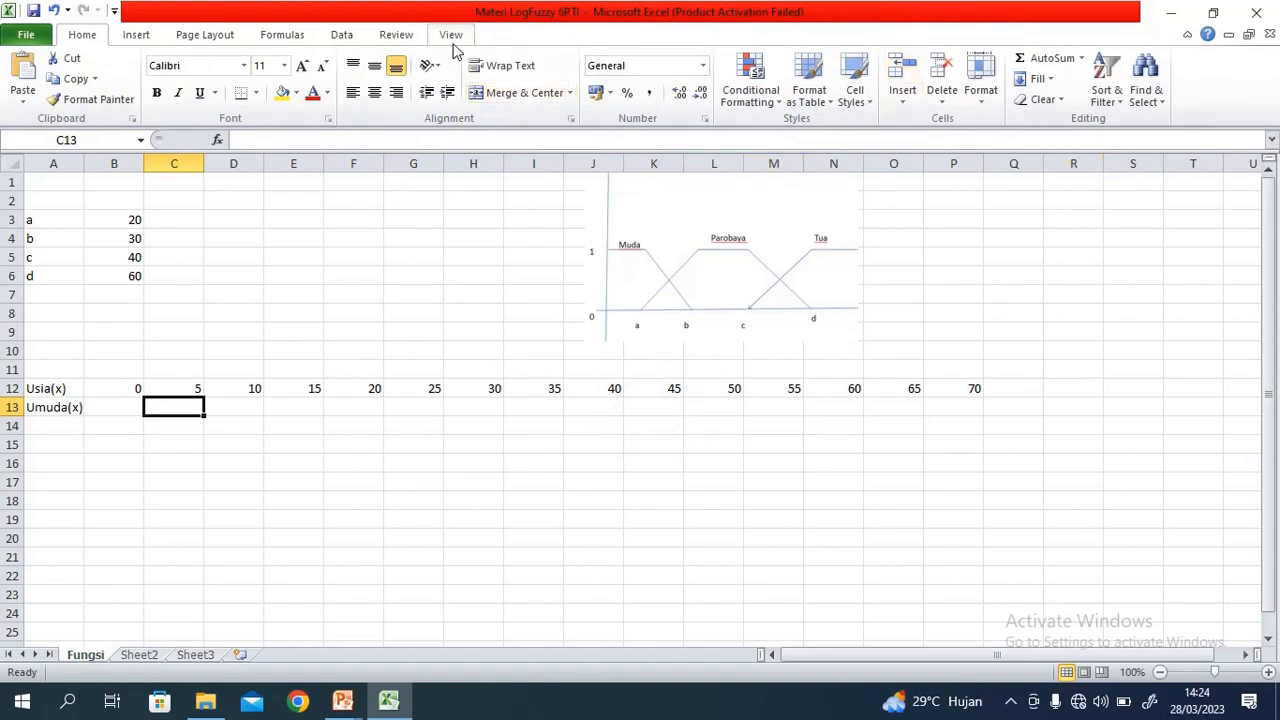
click(136, 35)
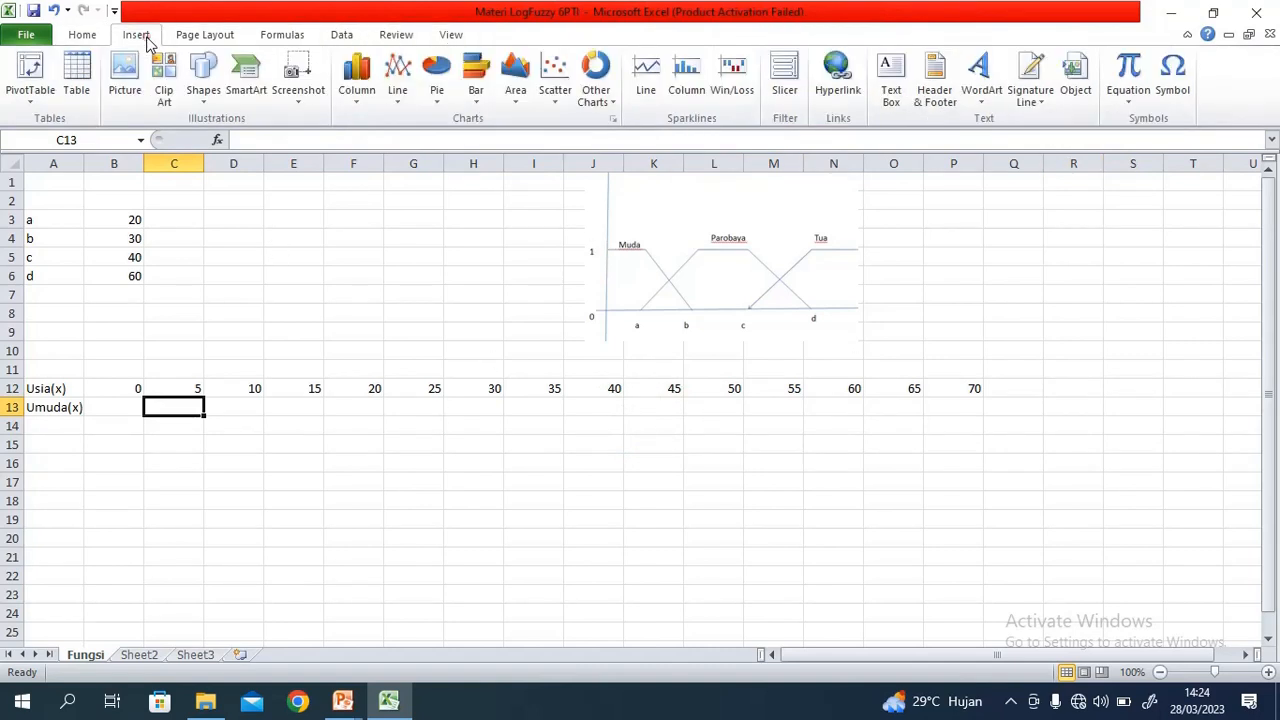
click(1110, 97)
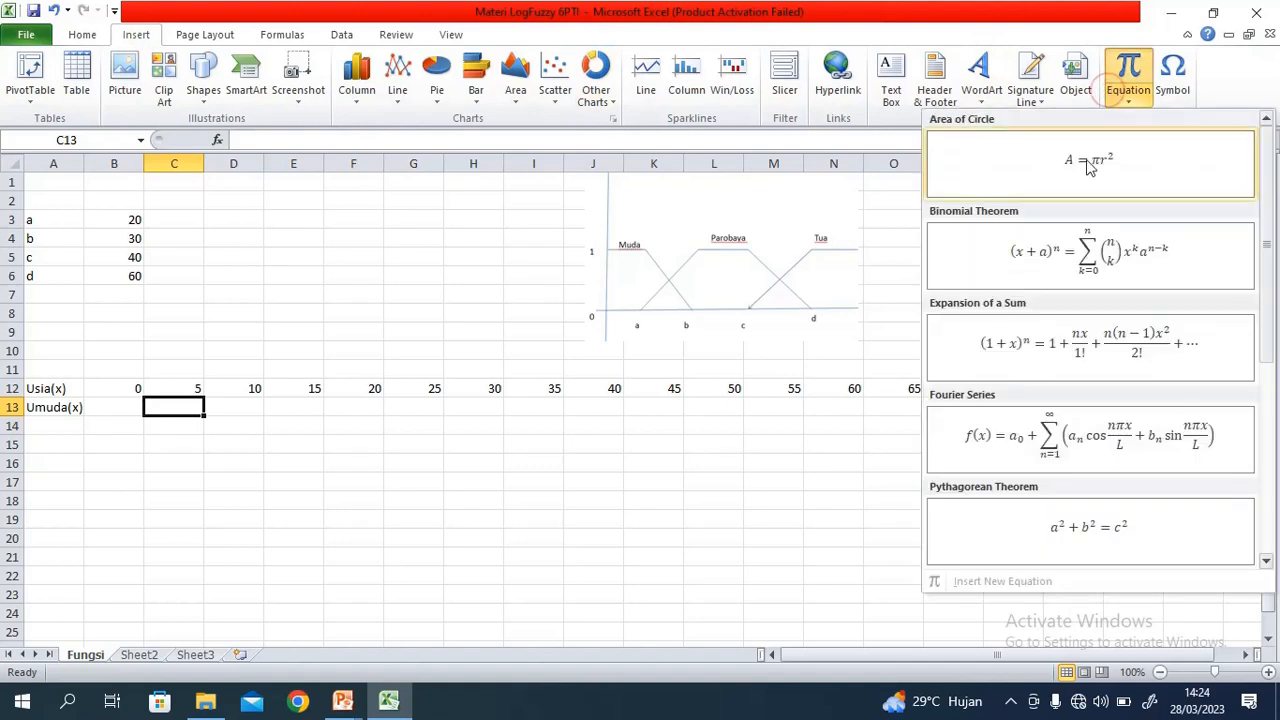
scroll(1109, 171, down, 3)
scroll(1095, 430, up, 4)
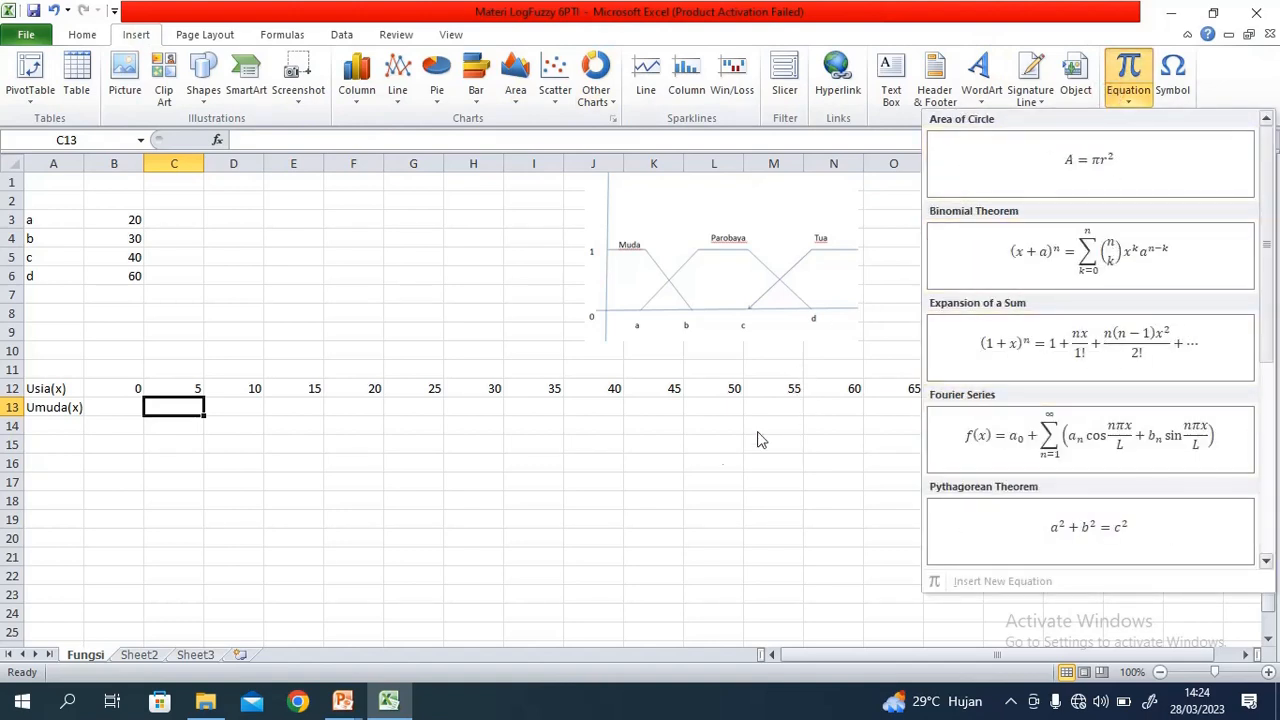
click(484, 522)
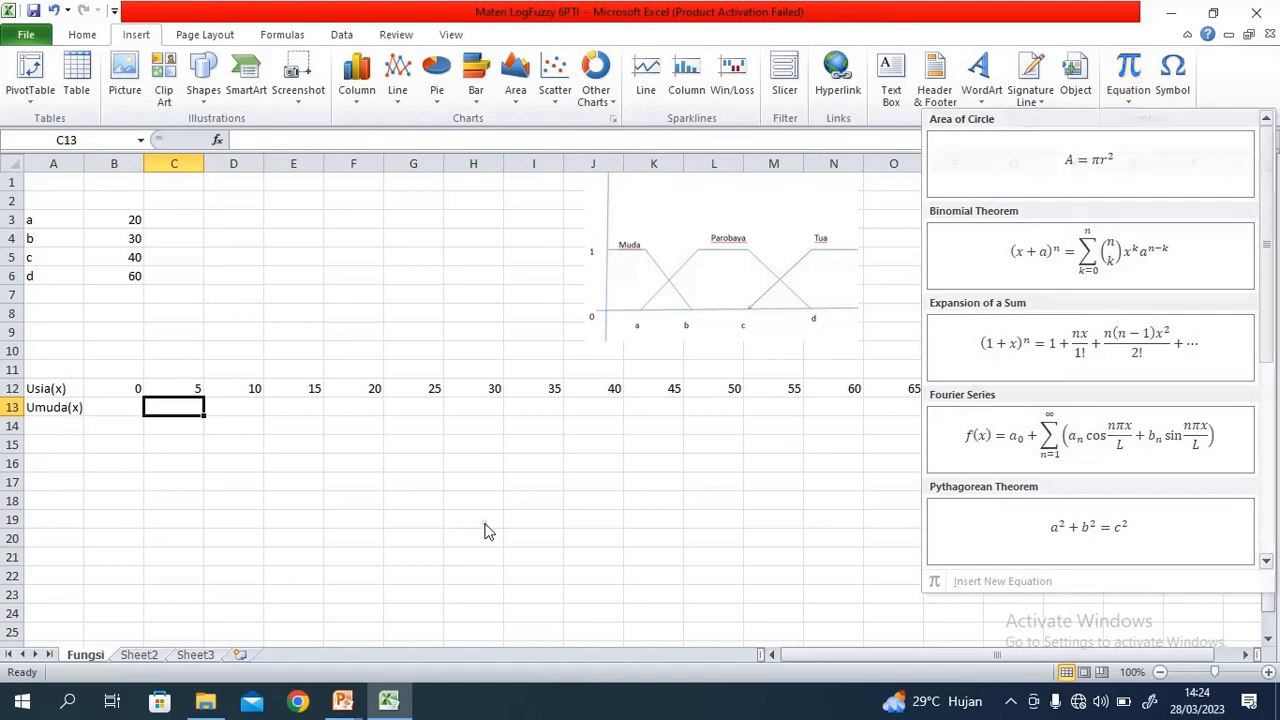
Draw a text box about 3.12 by 8.68 cm over rows 20 to 25 and enter the heading Umuda(x) in it
click(204, 78)
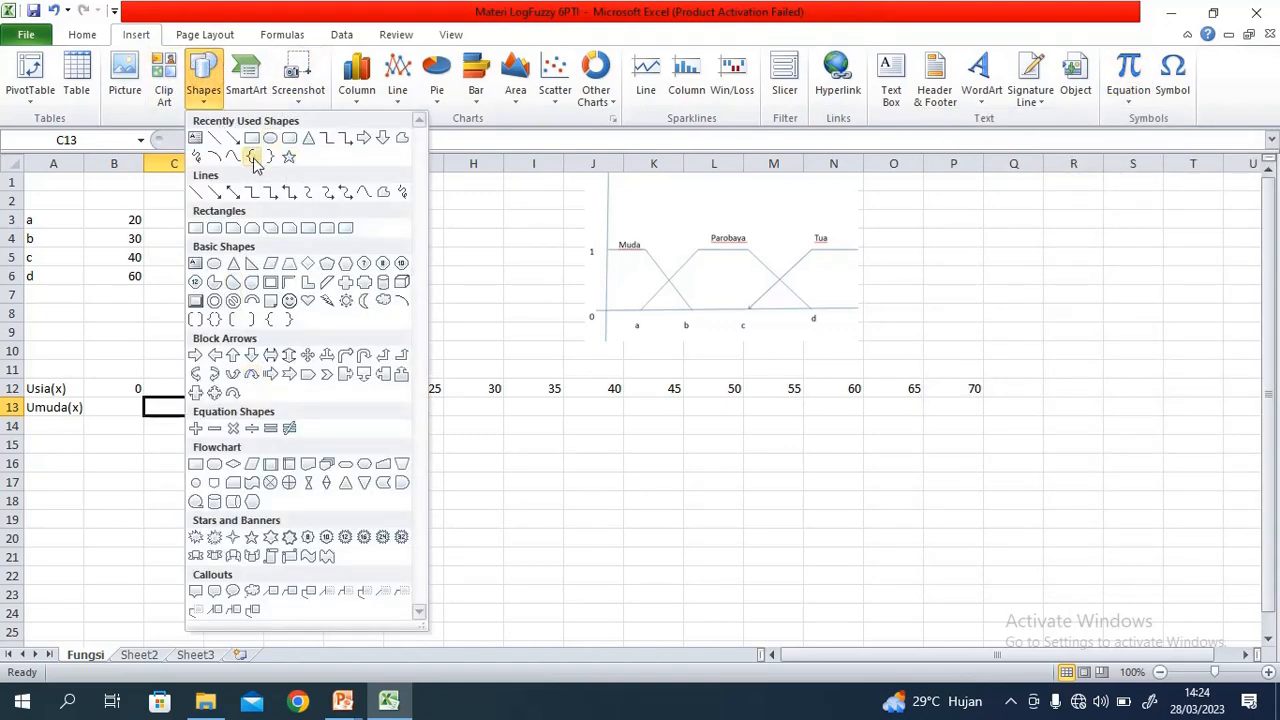
click(197, 140)
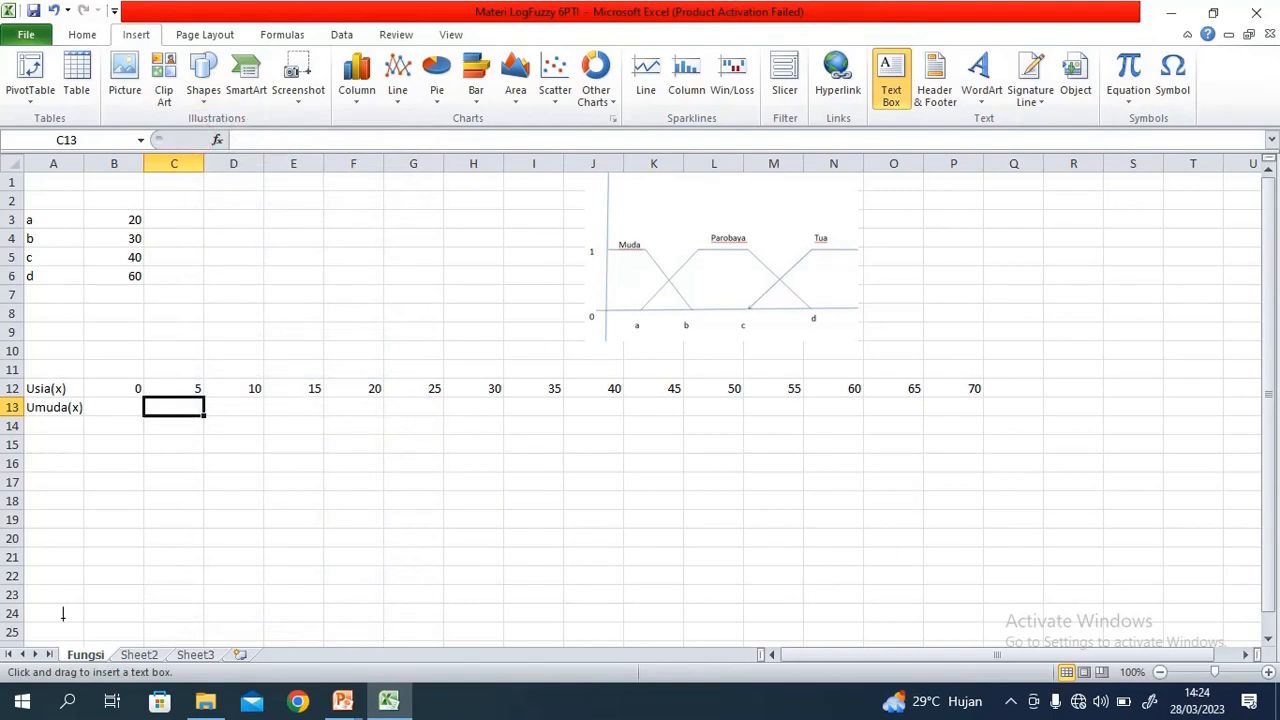
mouse_move(67, 524)
mouse_down()
mouse_move(120, 598)
mouse_move(380, 606)
mouse_move(375, 636)
mouse_up()
text(U)
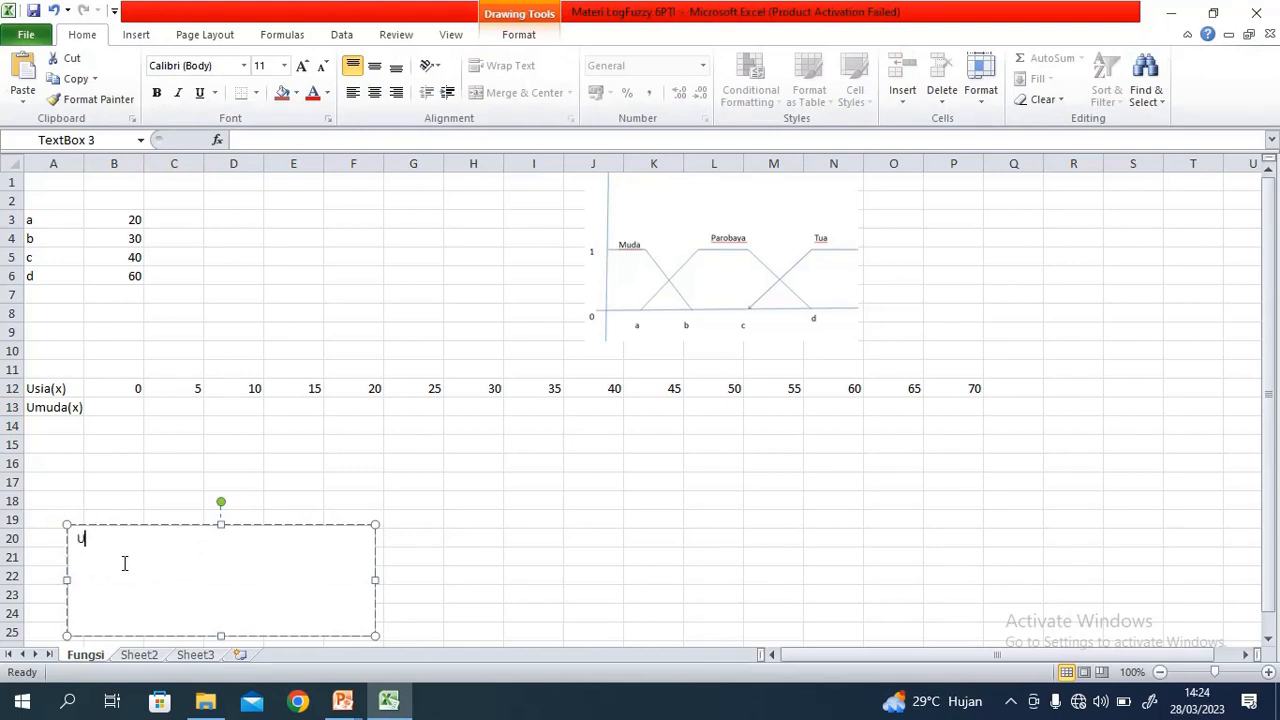
text(muda(x)
Add the line Umuda(x)= to the text box, two blank lines below its heading
scroll(185, 578, down, 2)
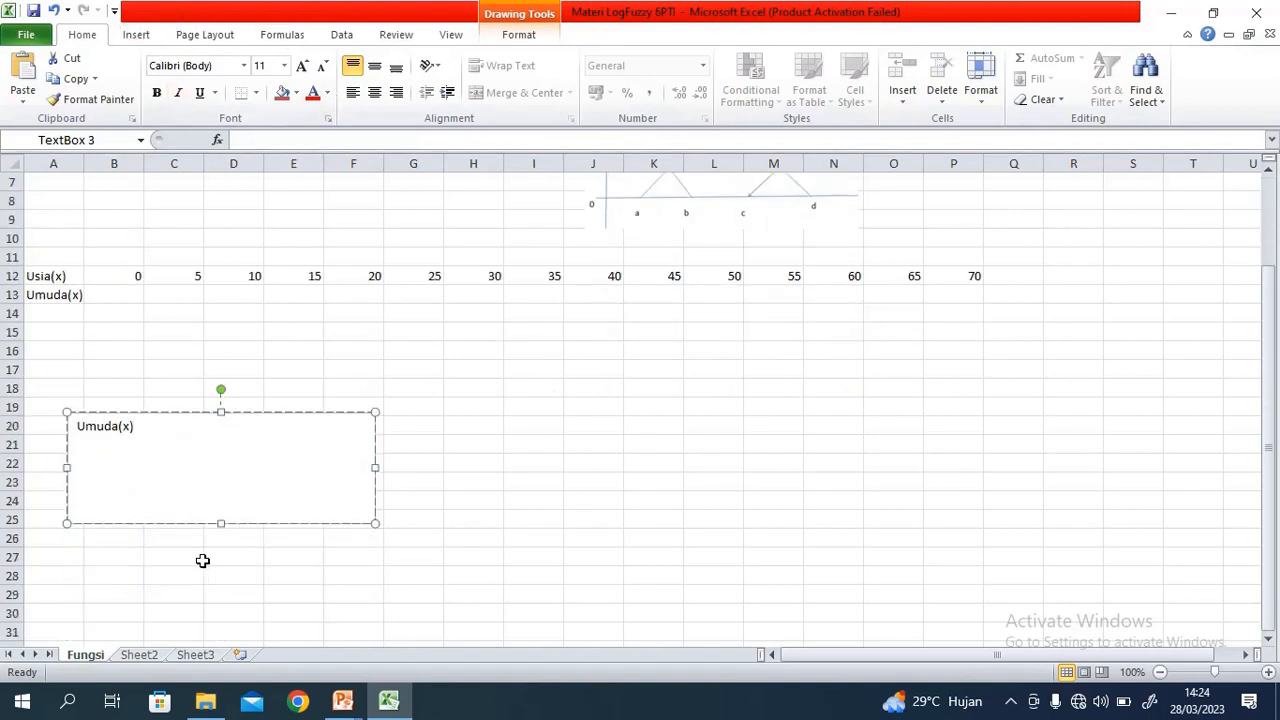
key(Return)
key(Return)
key(Return)
text(Umuda(x)=)
Draw a left brace about 1.8 by 0.93 cm directly after Umuda(x)= in the text box
click(136, 35)
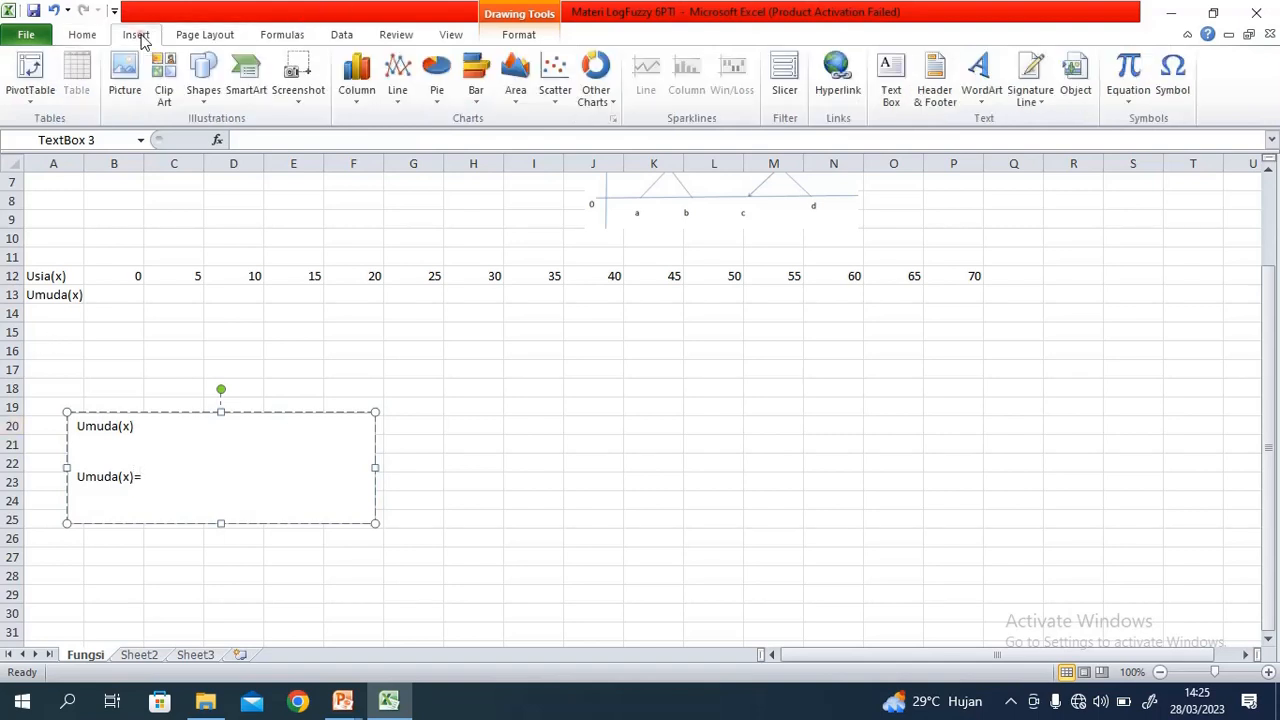
click(202, 80)
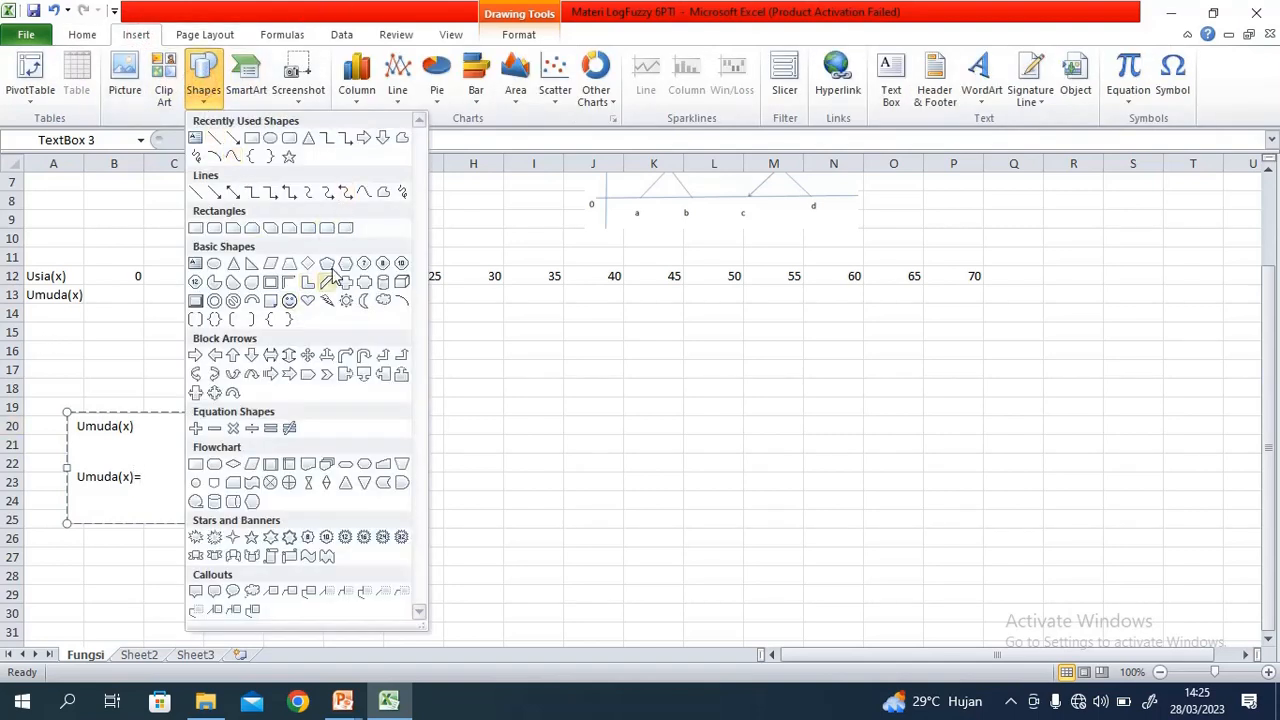
click(267, 318)
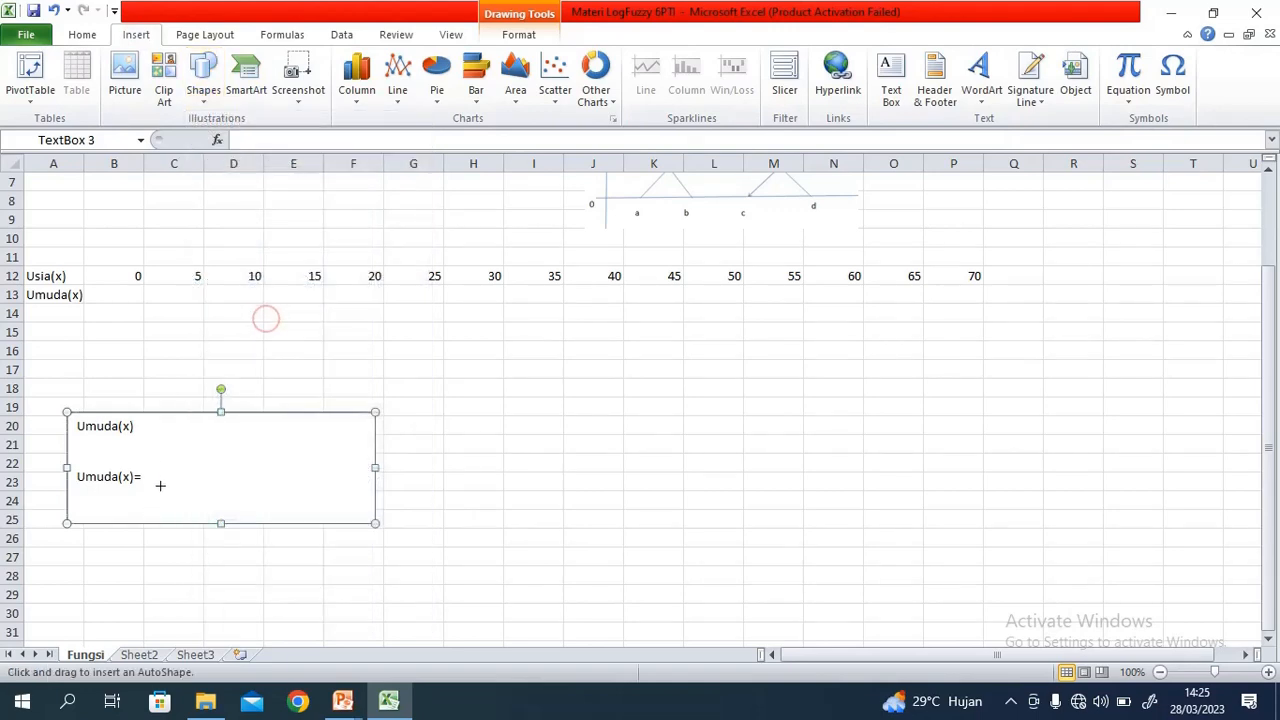
mouse_move(150, 450)
mouse_down()
mouse_move(163, 514)
mouse_move(183, 516)
mouse_up()
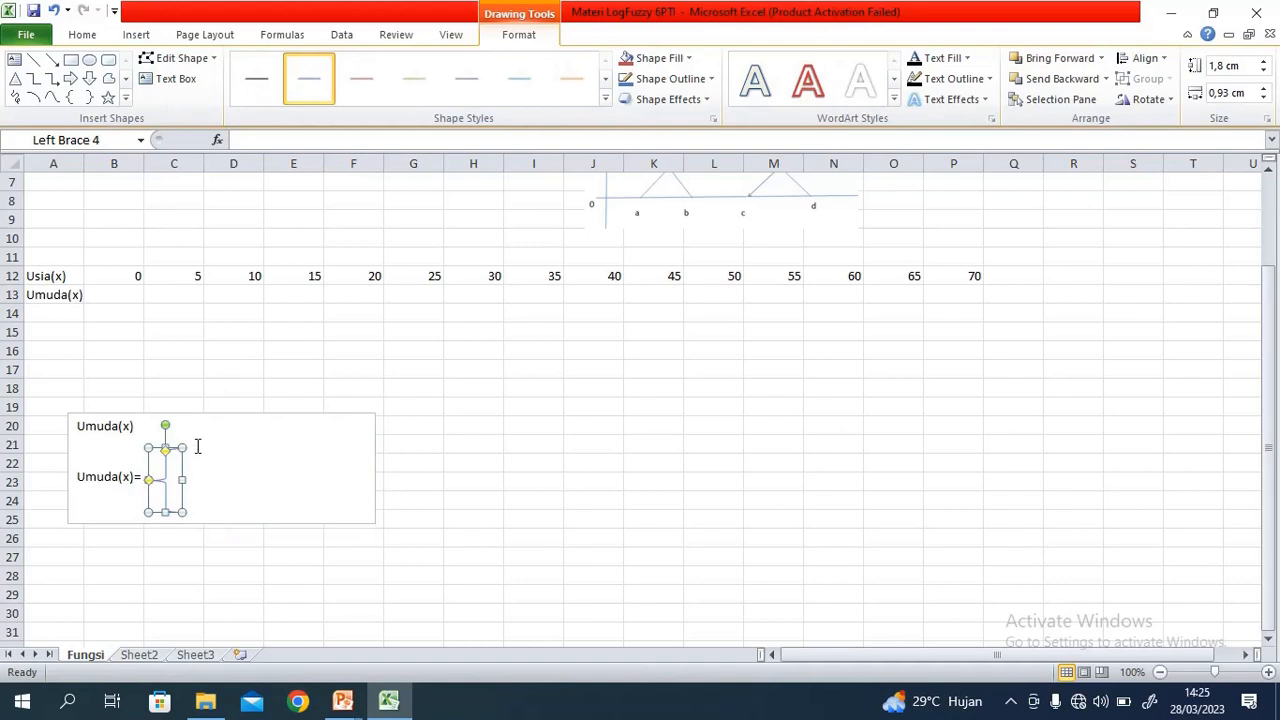
Write the first case, 1 x<=a, level with the brace's upper end, keeping Umuda(x)= aligned with the brace's middle
click(197, 447)
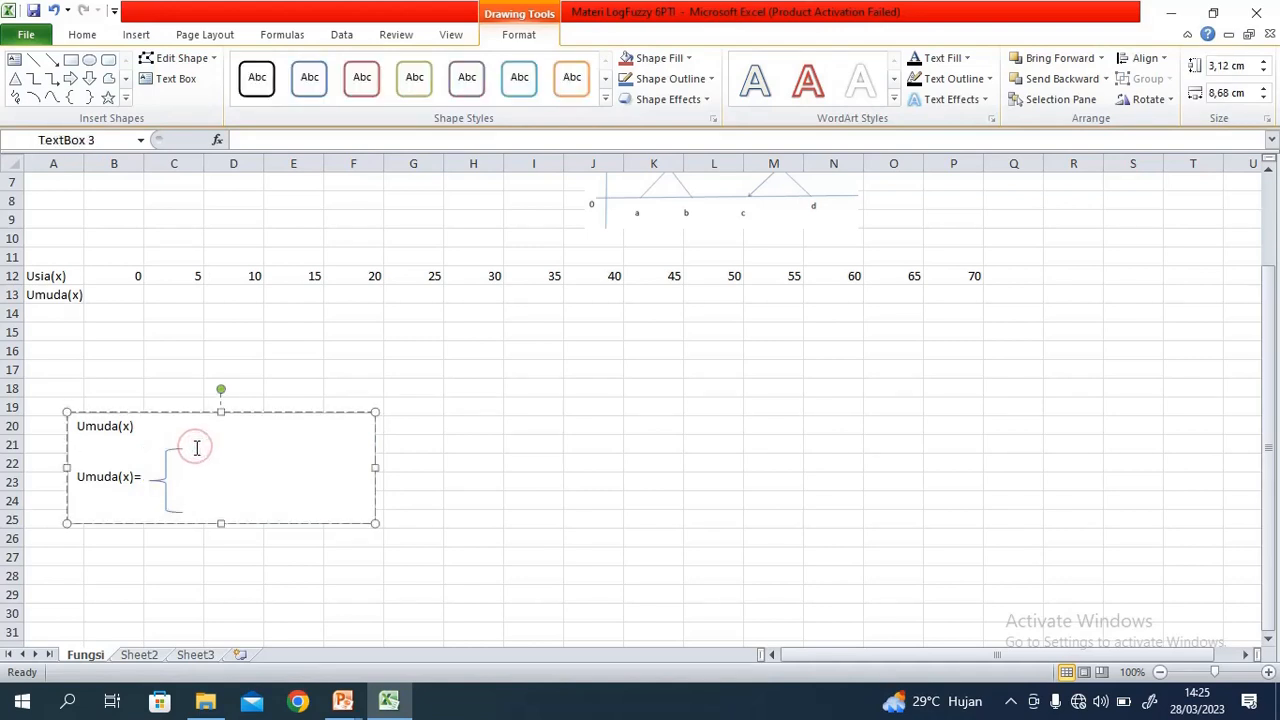
key(Tab)
key(Tab)
click(198, 447)
key(Tab)
key(Return)
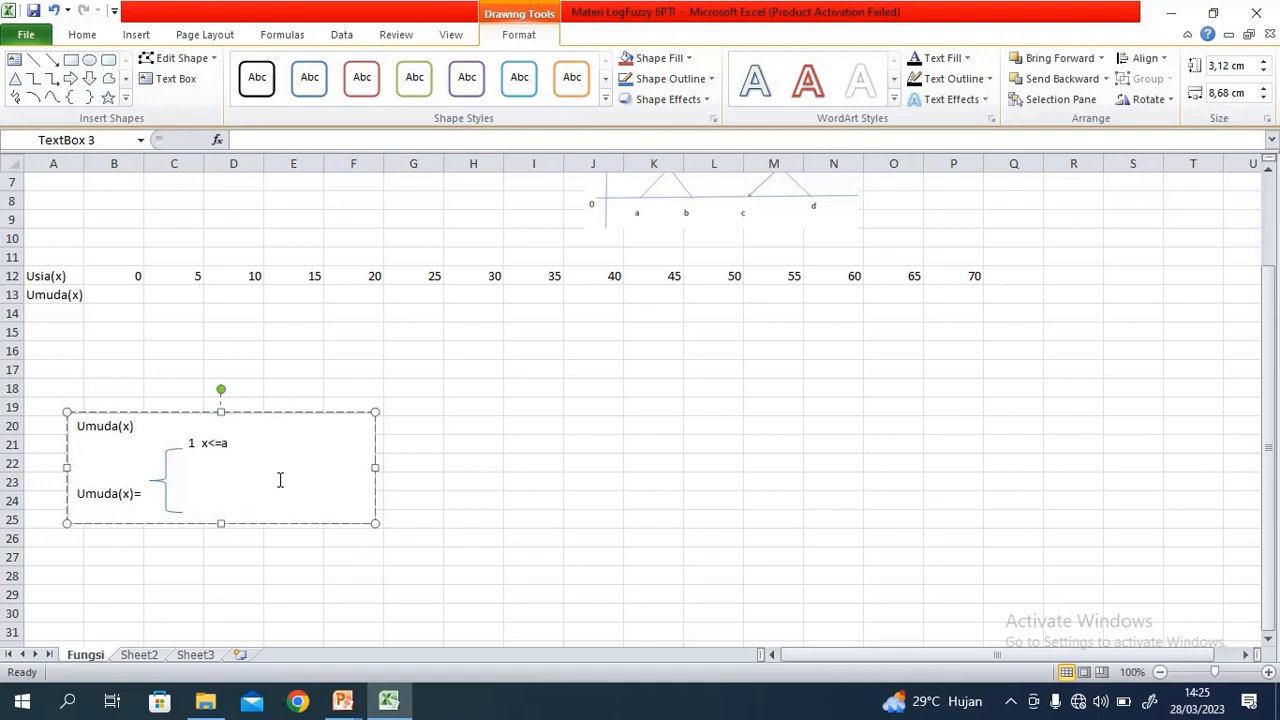
key(Delete)
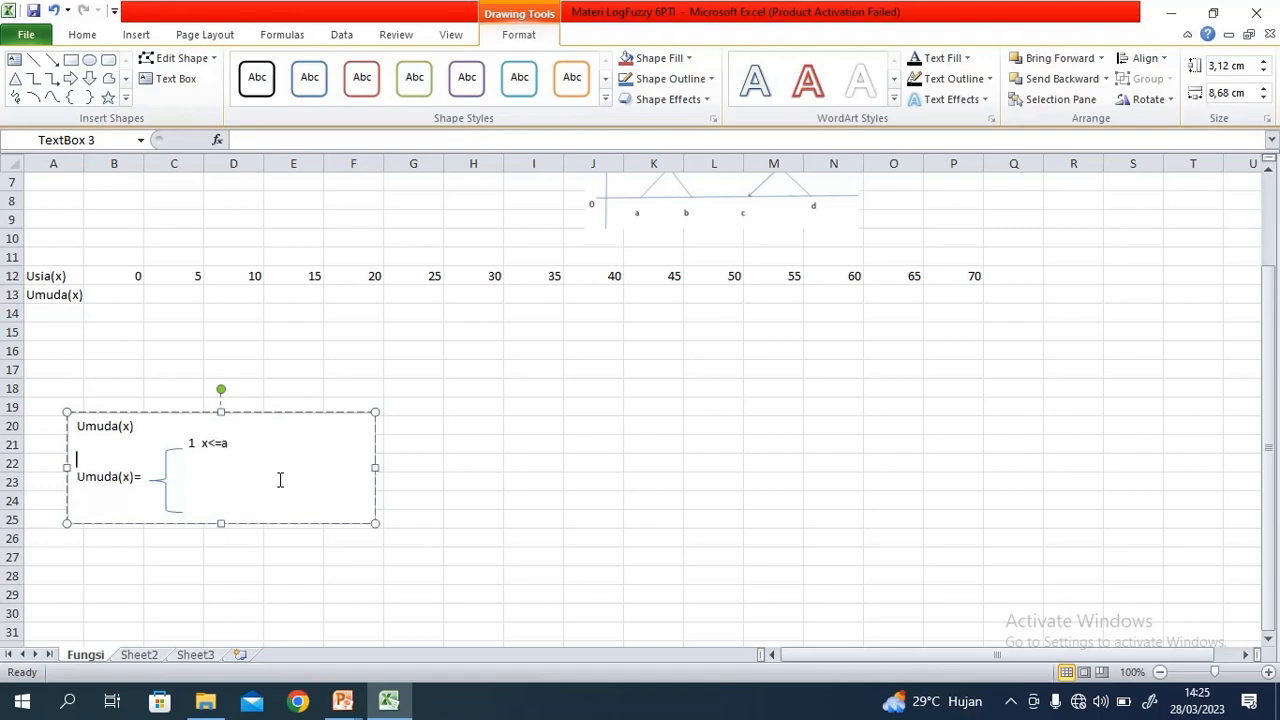
Write the second case, (b-x)/(b-a); a<x<=b, level with the brace's middle, and a 0 level with its lower end
click(199, 478)
key(BackSpace)
click(207, 497)
Complete the third case of Umuda(x) by adding the condition ; x>b after the 0
scroll(610, 382, up, 2)
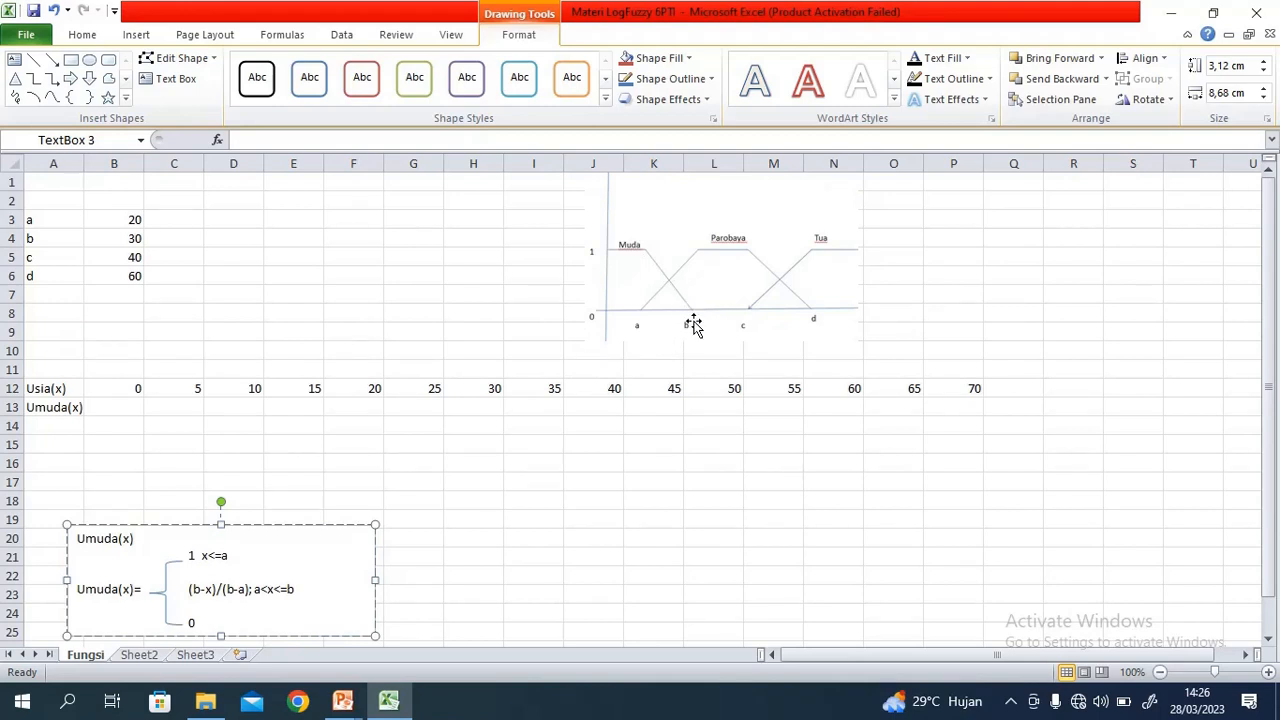
scroll(623, 397, down, 3)
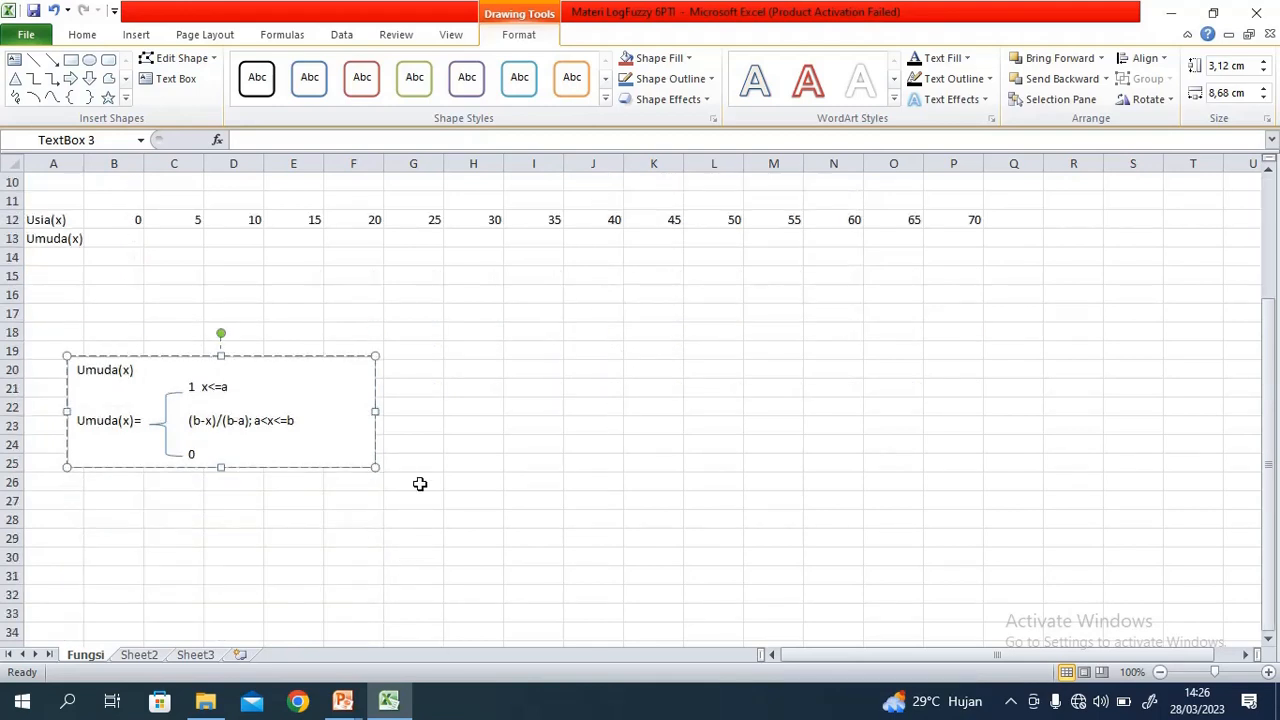
click(203, 453)
click(201, 454)
text(;    x>b)
click(531, 424)
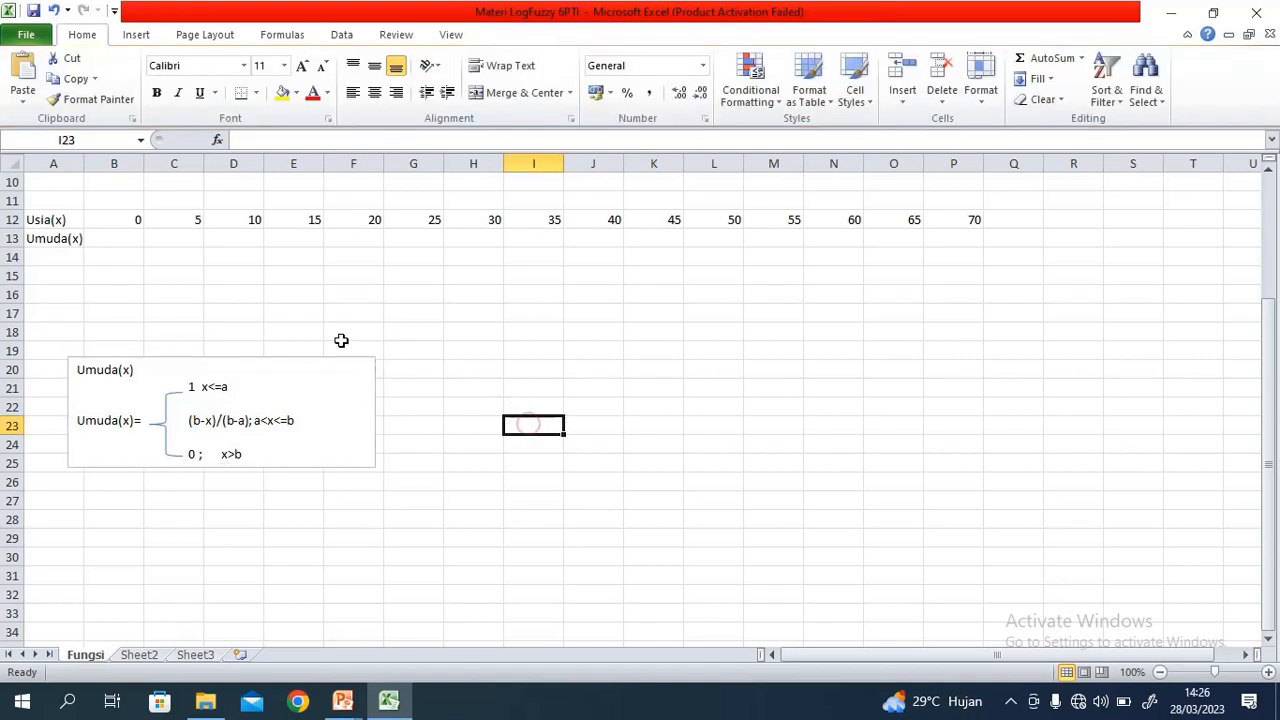
Start an IF formula in B13 that returns 1 when B12<=$B$3, with an absolute reference to parameter a
scroll(180, 248, up, 2)
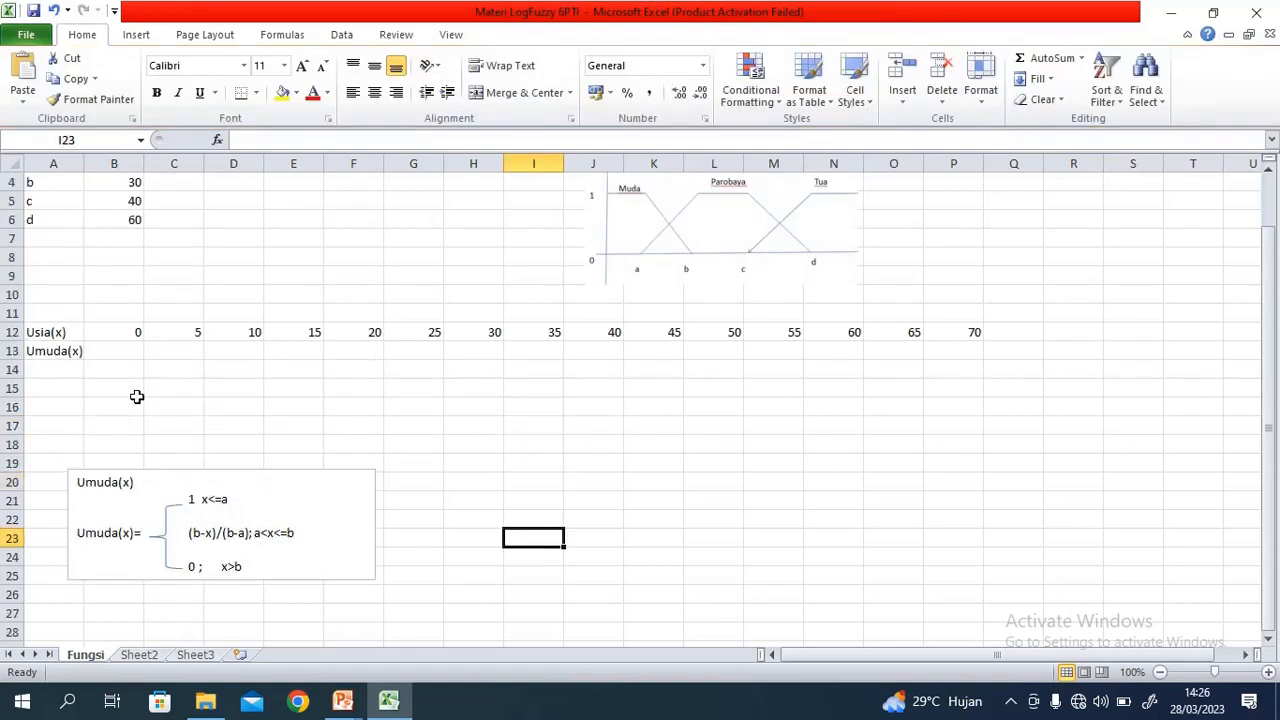
click(114, 349)
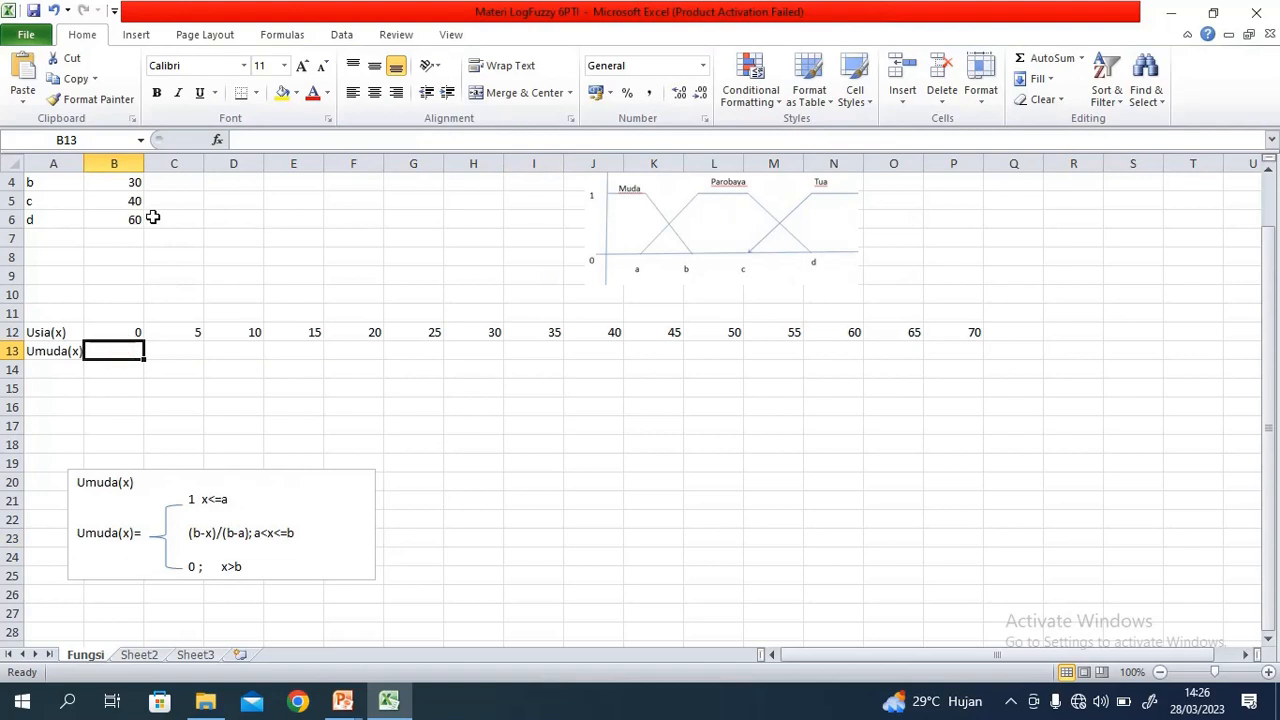
scroll(118, 186, up, 1)
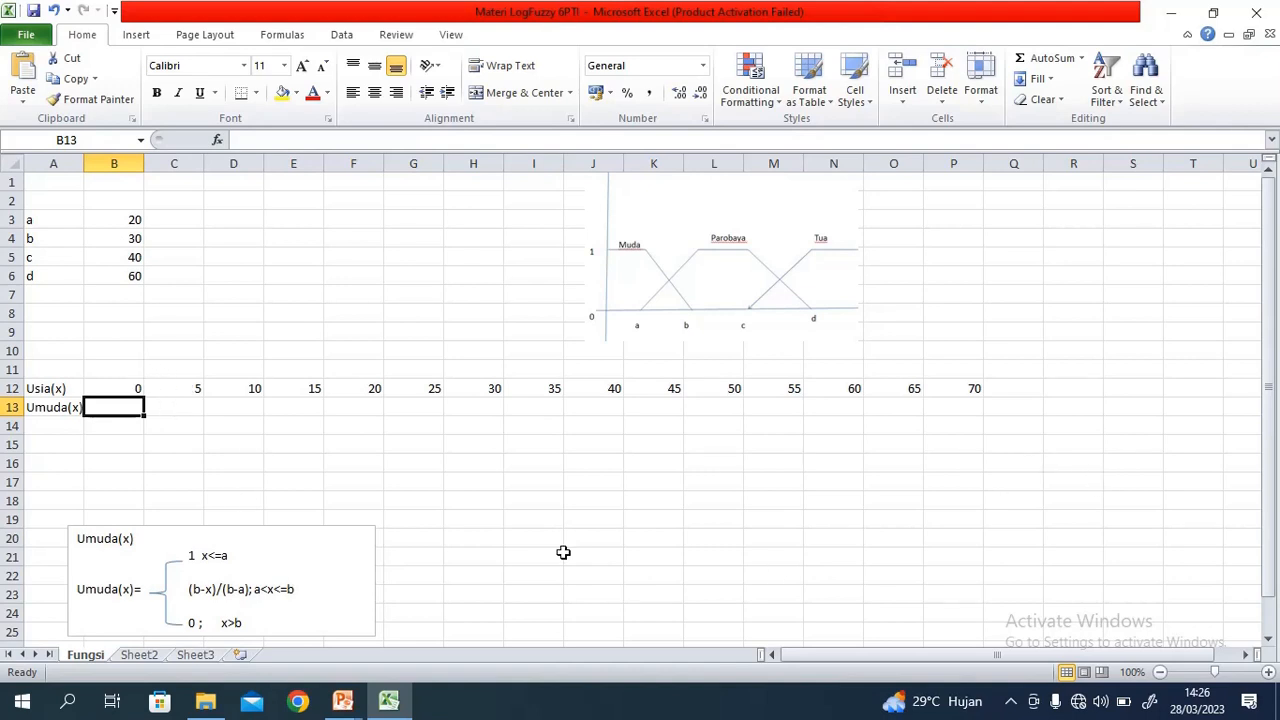
text(=)
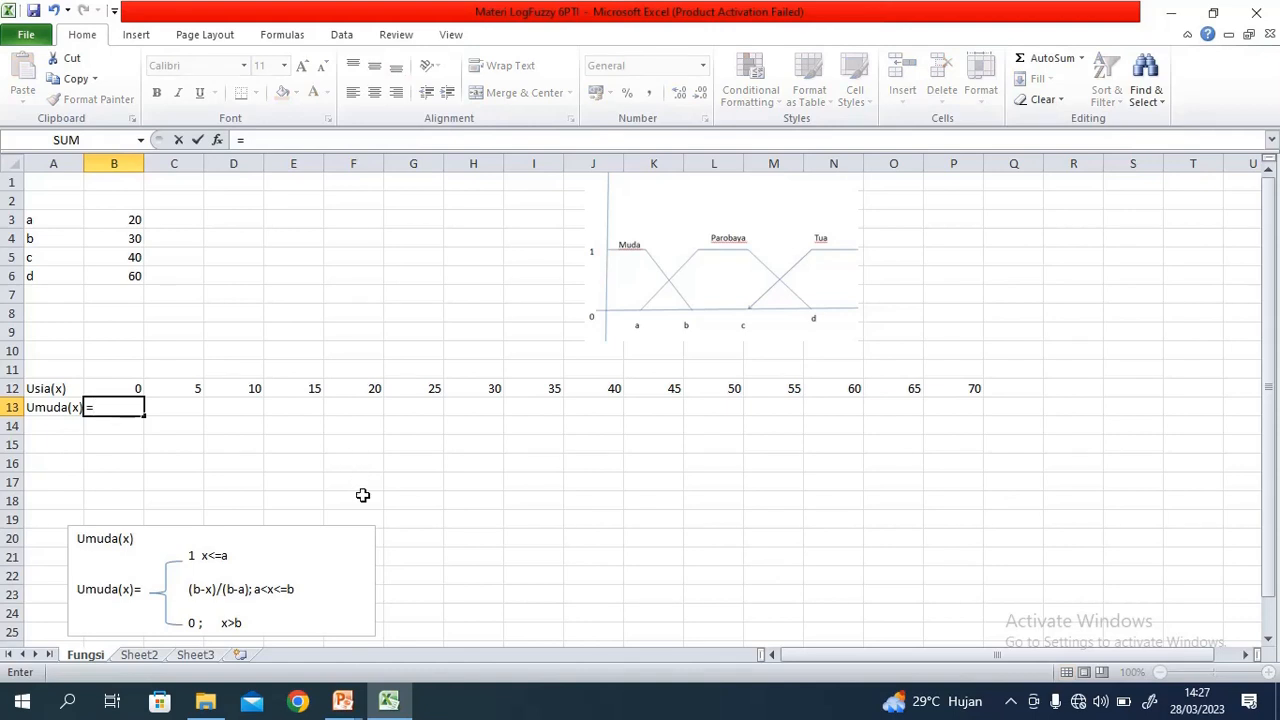
text(if)
text(()
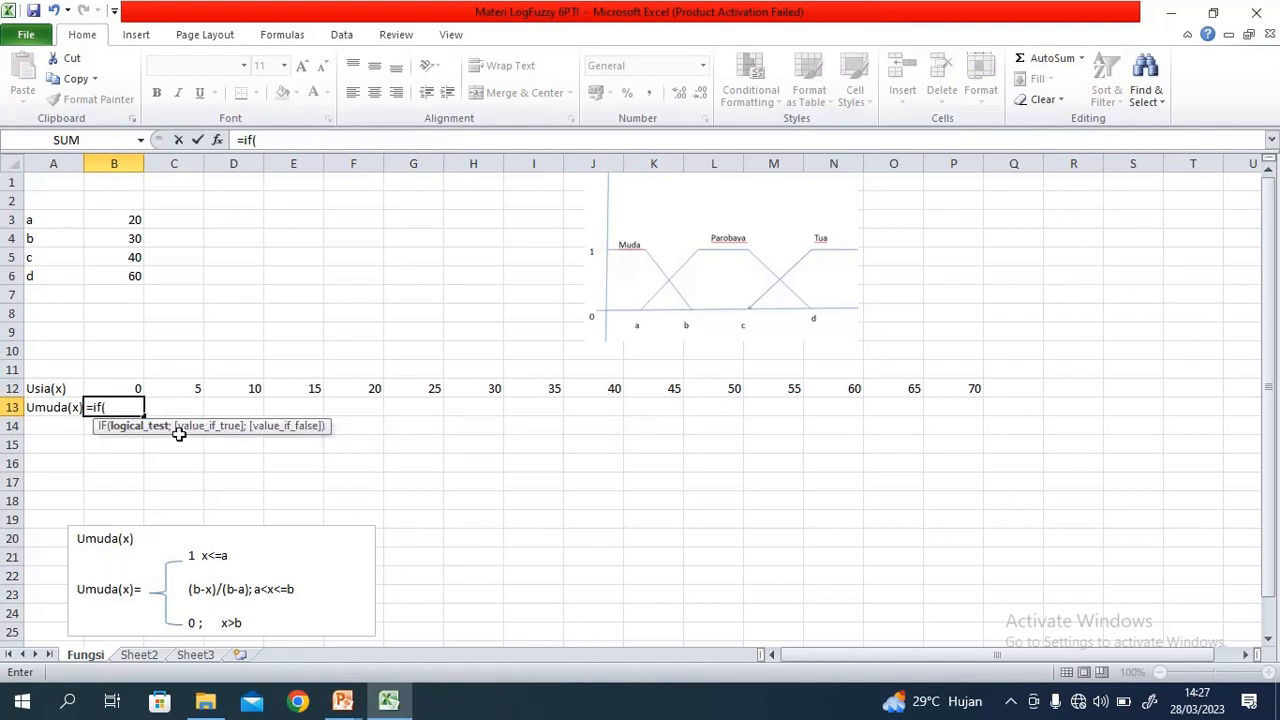
click(120, 388)
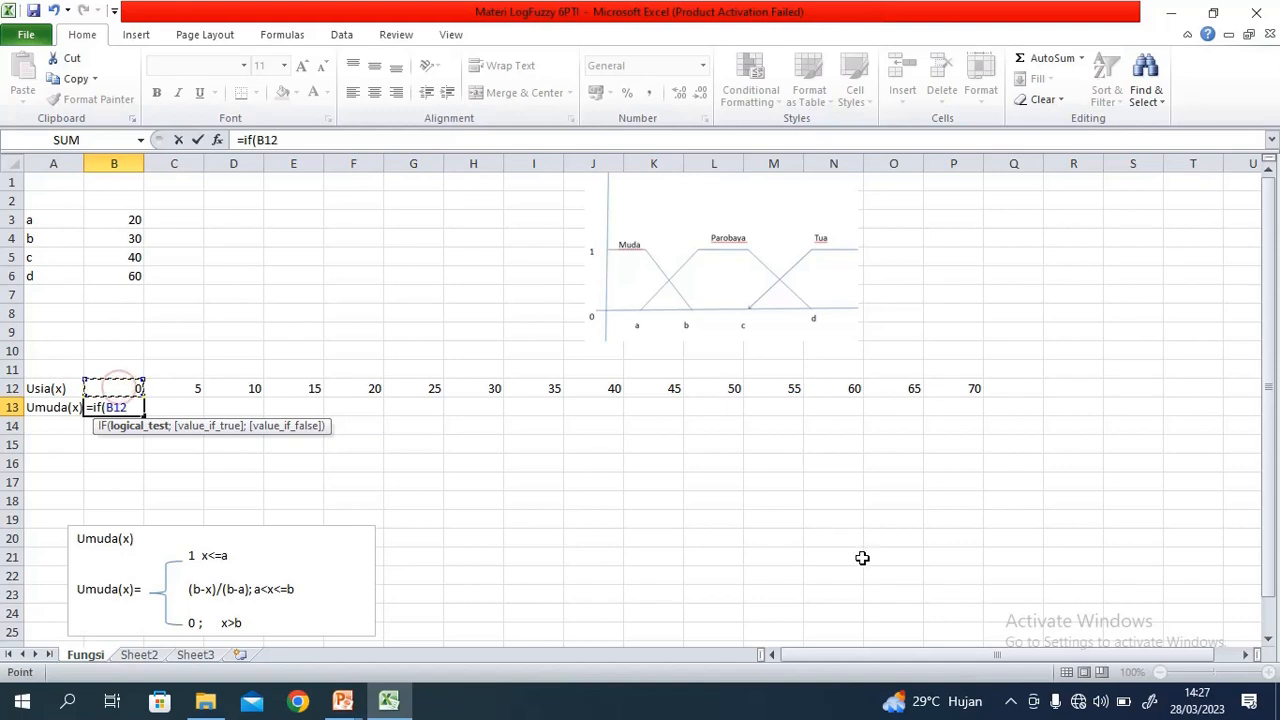
text(>)
key(BackSpace)
text(<=)
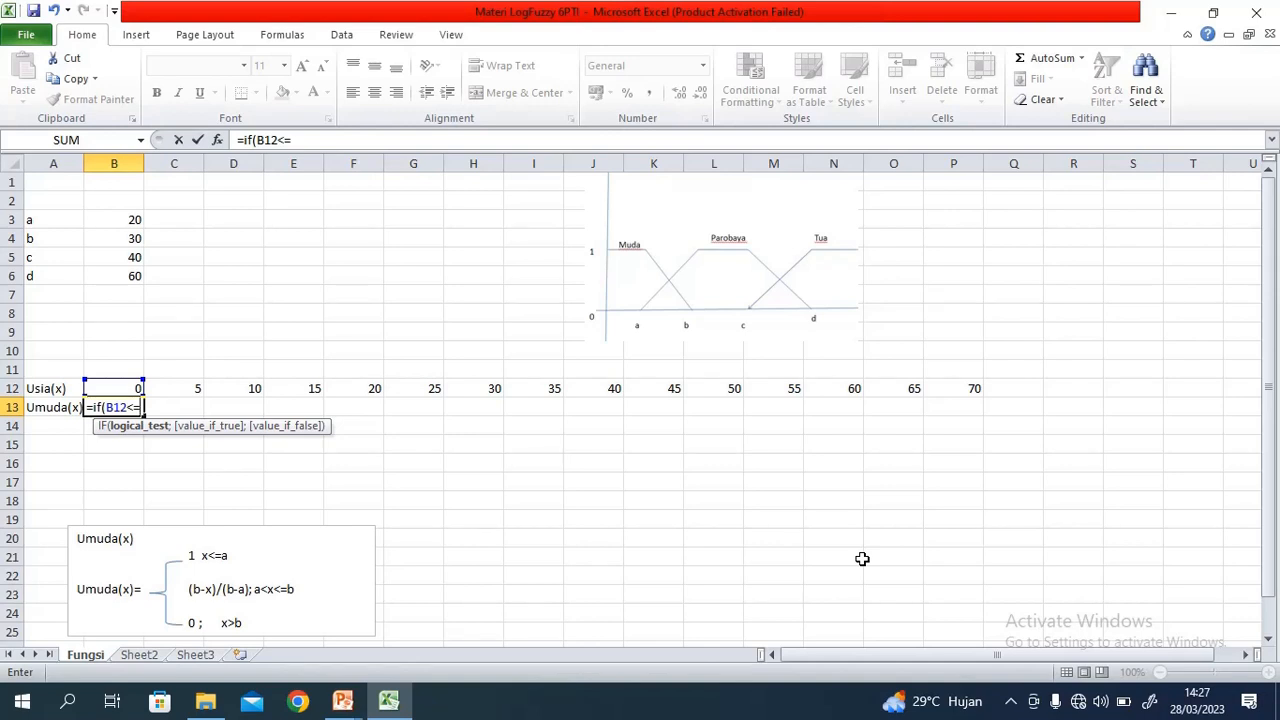
click(118, 219)
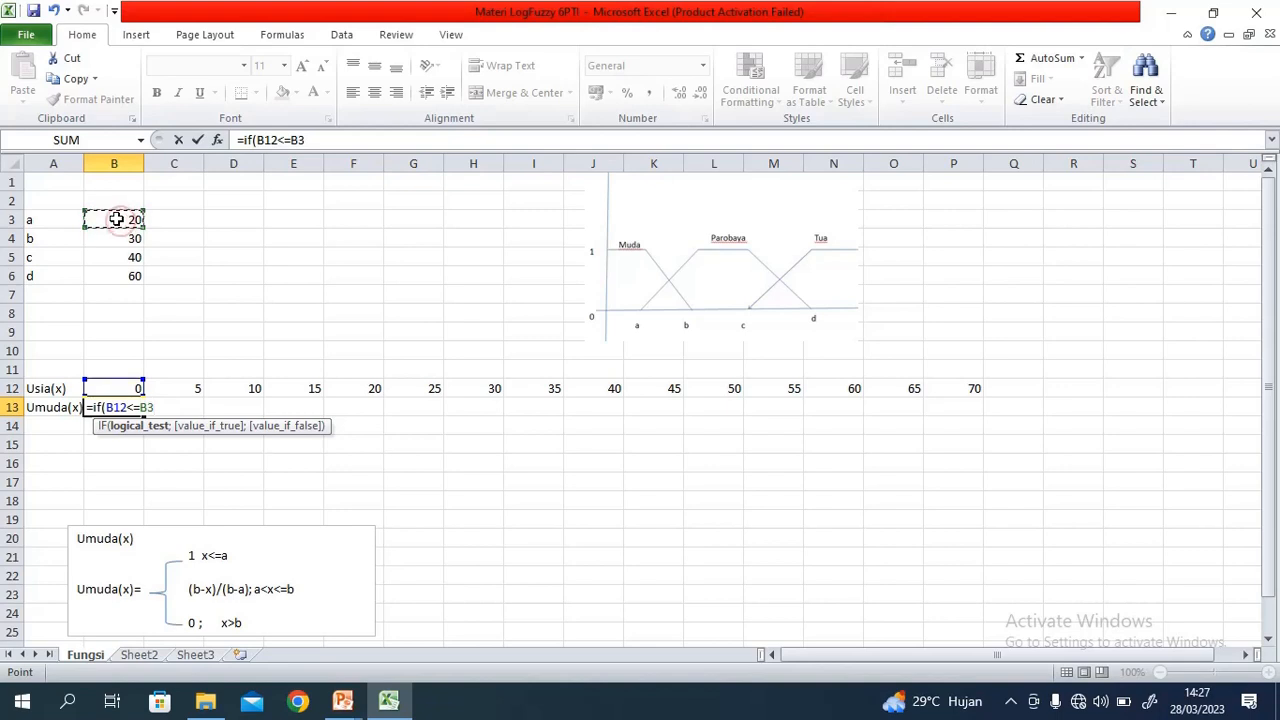
key(F4)
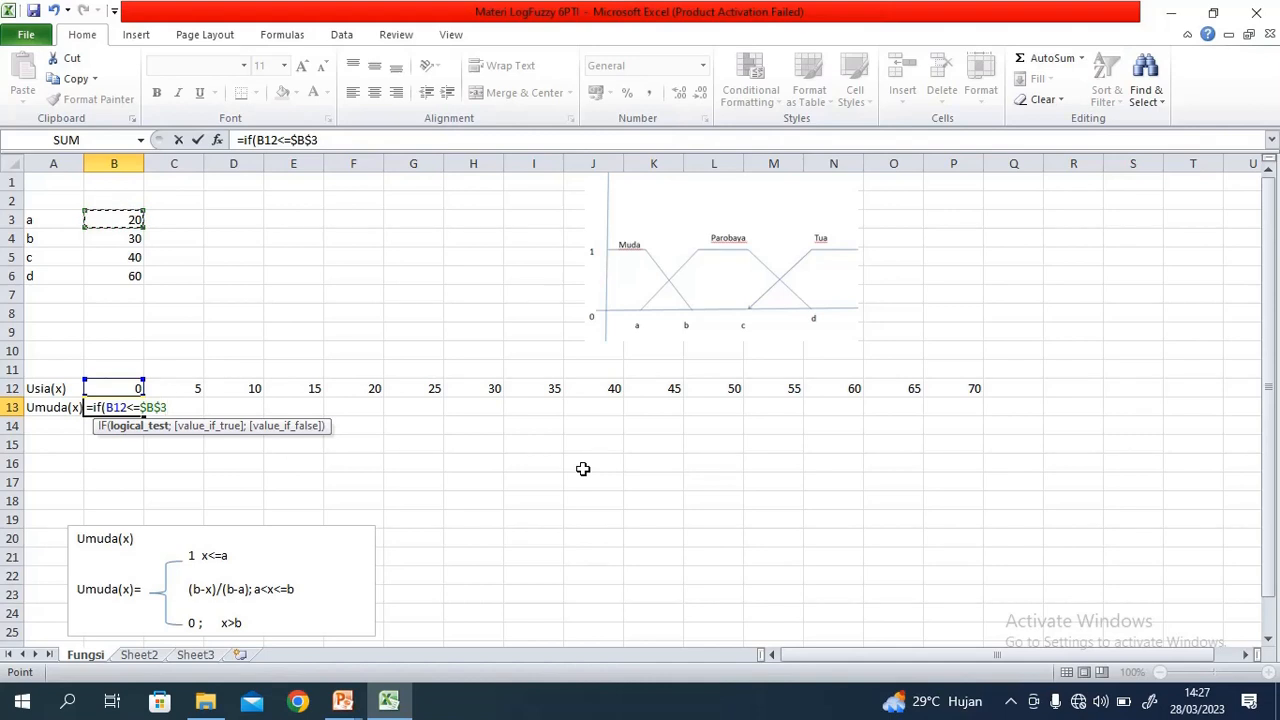
text(;)
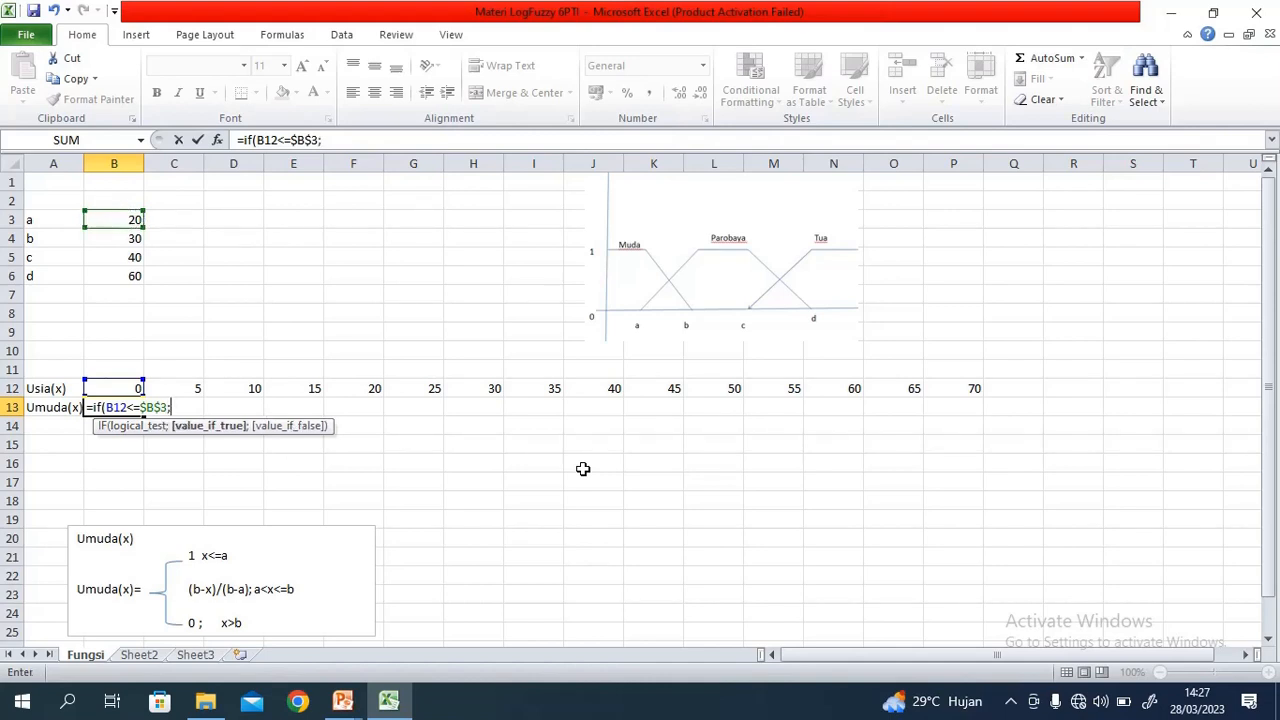
text(1;)
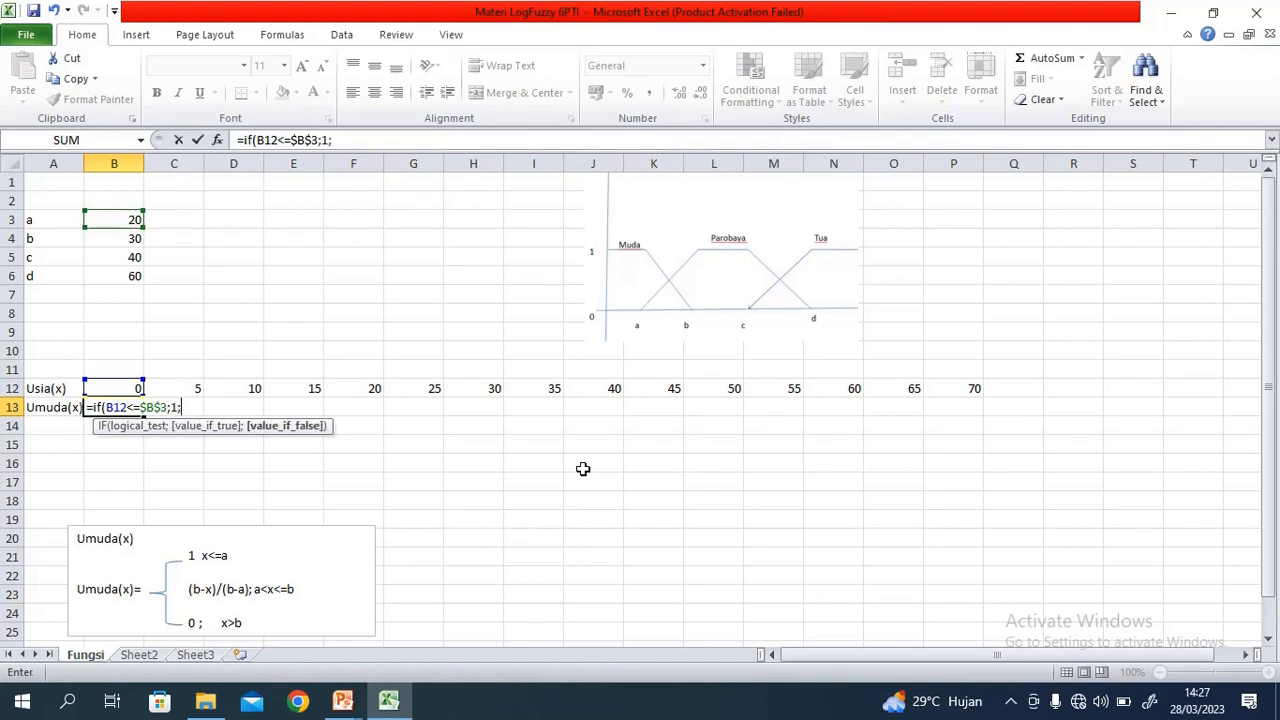
Nest a second IF as the formula's false value, opening an AND test with the first condition x>$B$3
text(if)
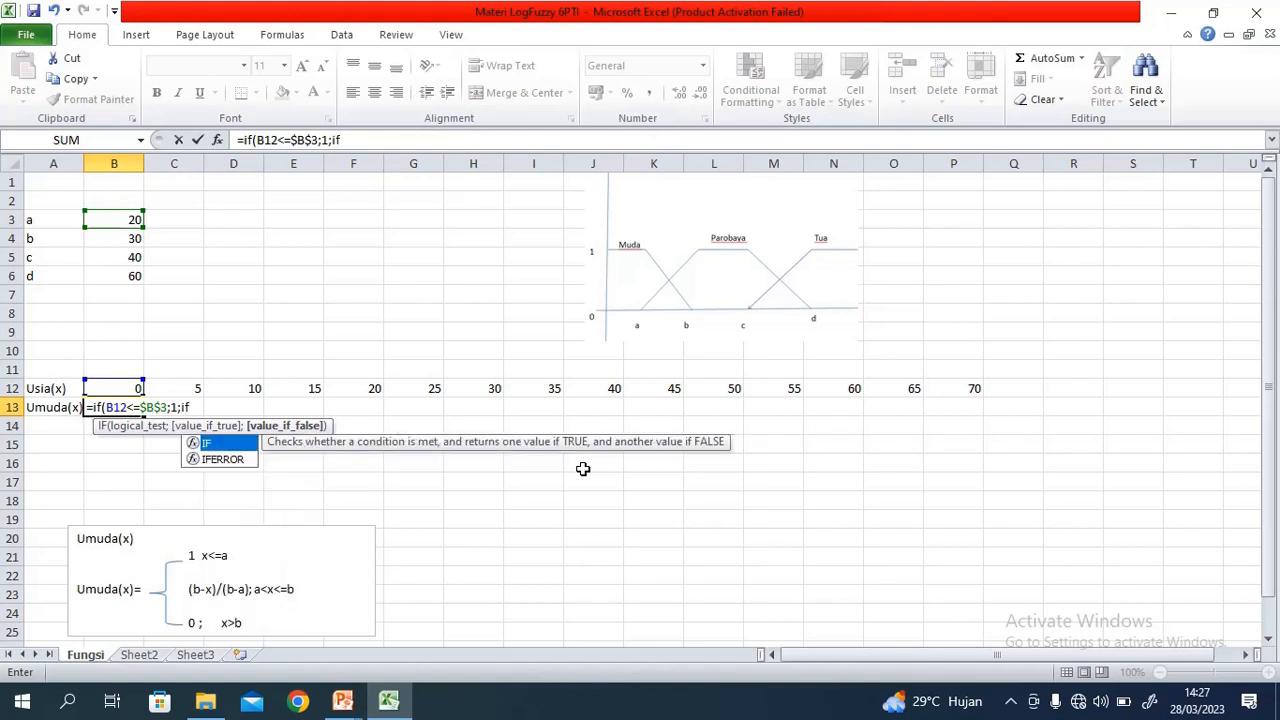
text(()
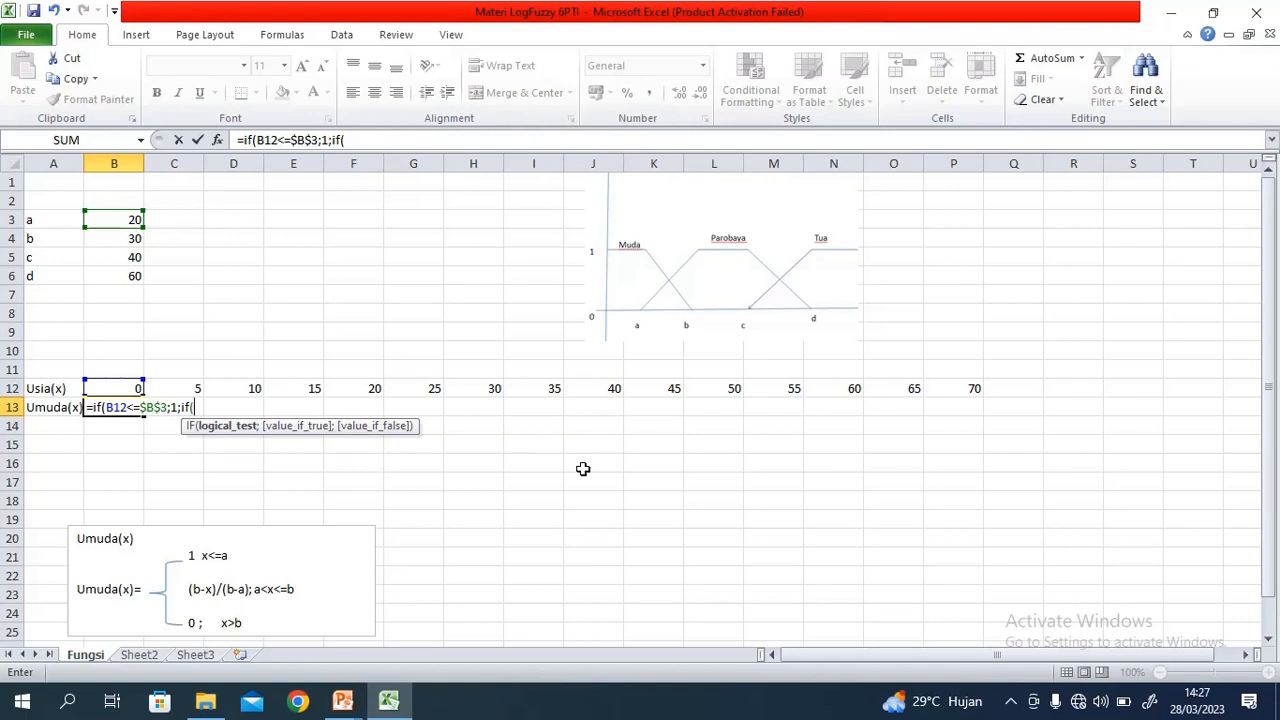
text(and()
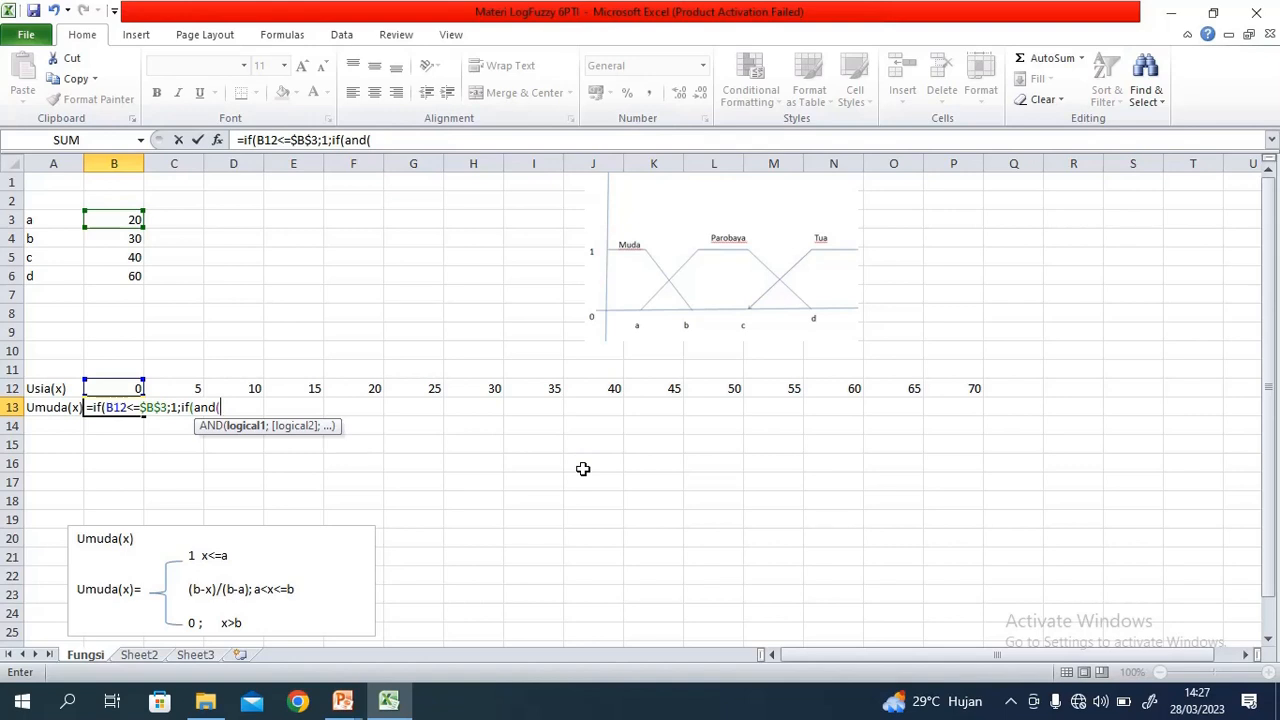
text(x>a)
key(BackSpace)
click(114, 219)
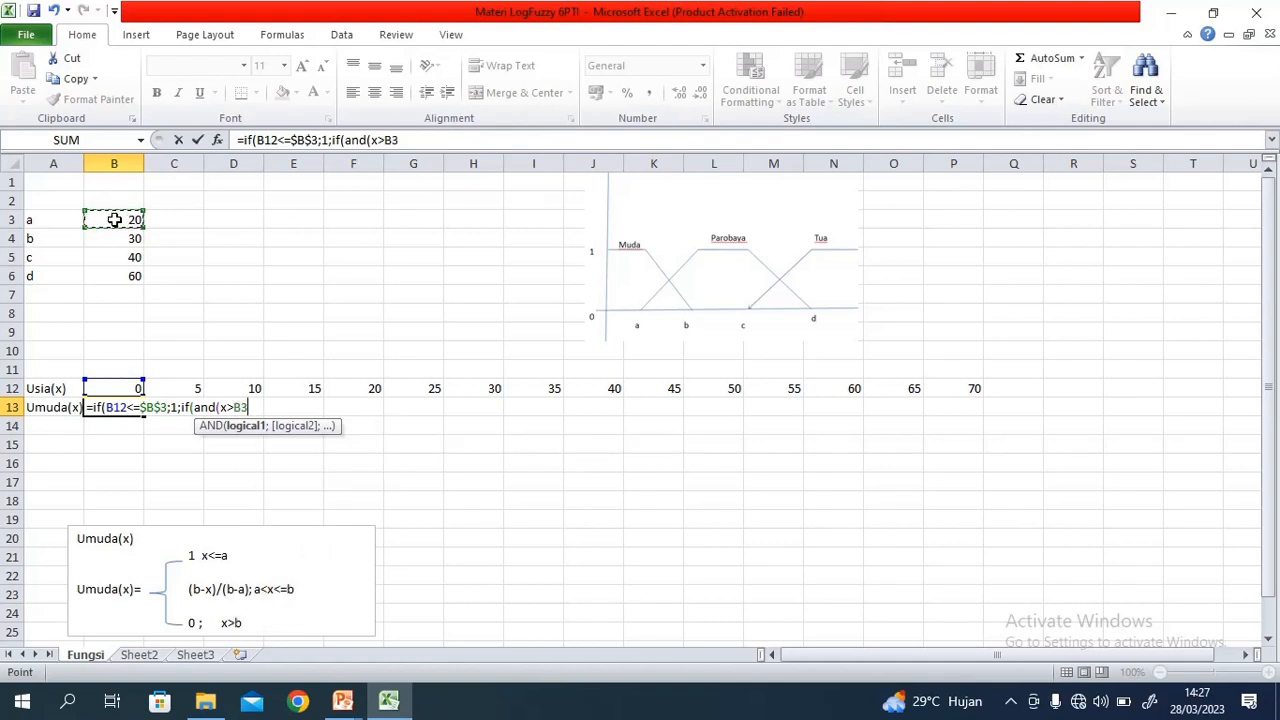
key(F4)
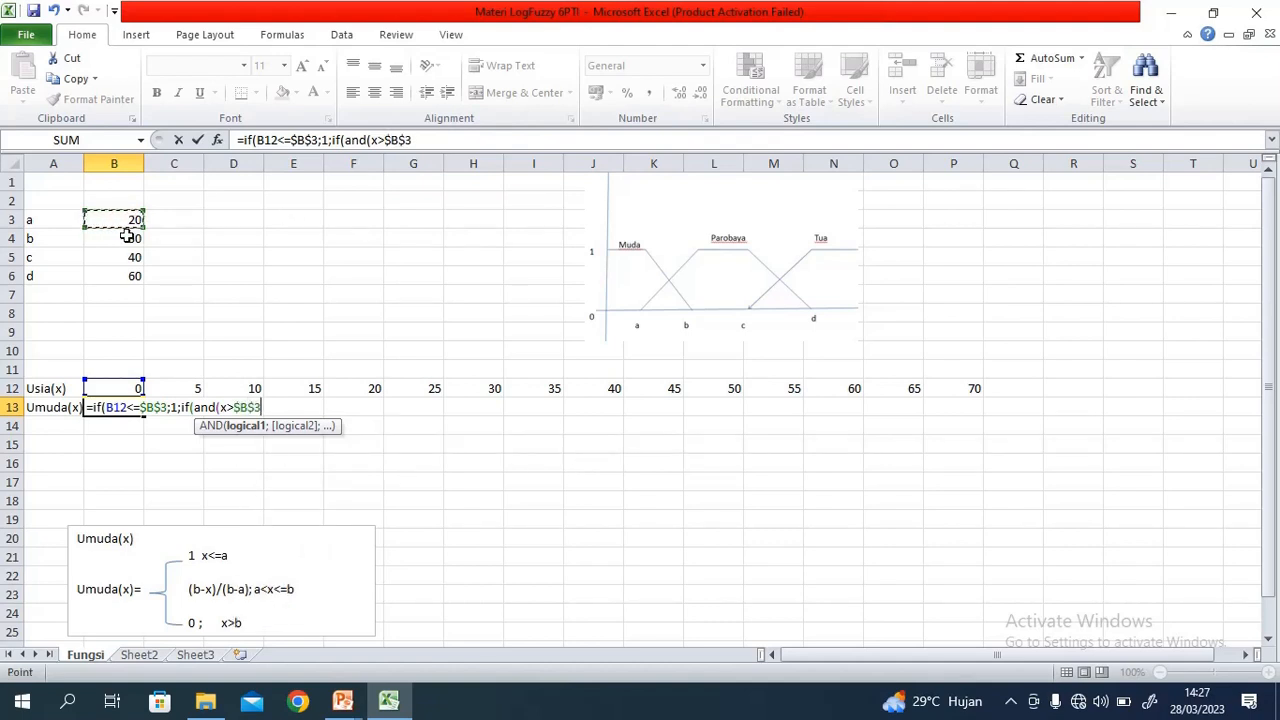
Add x<=$B$4 as the second AND condition, with an absolute reference to parameter b, and close the AND test
text(;)
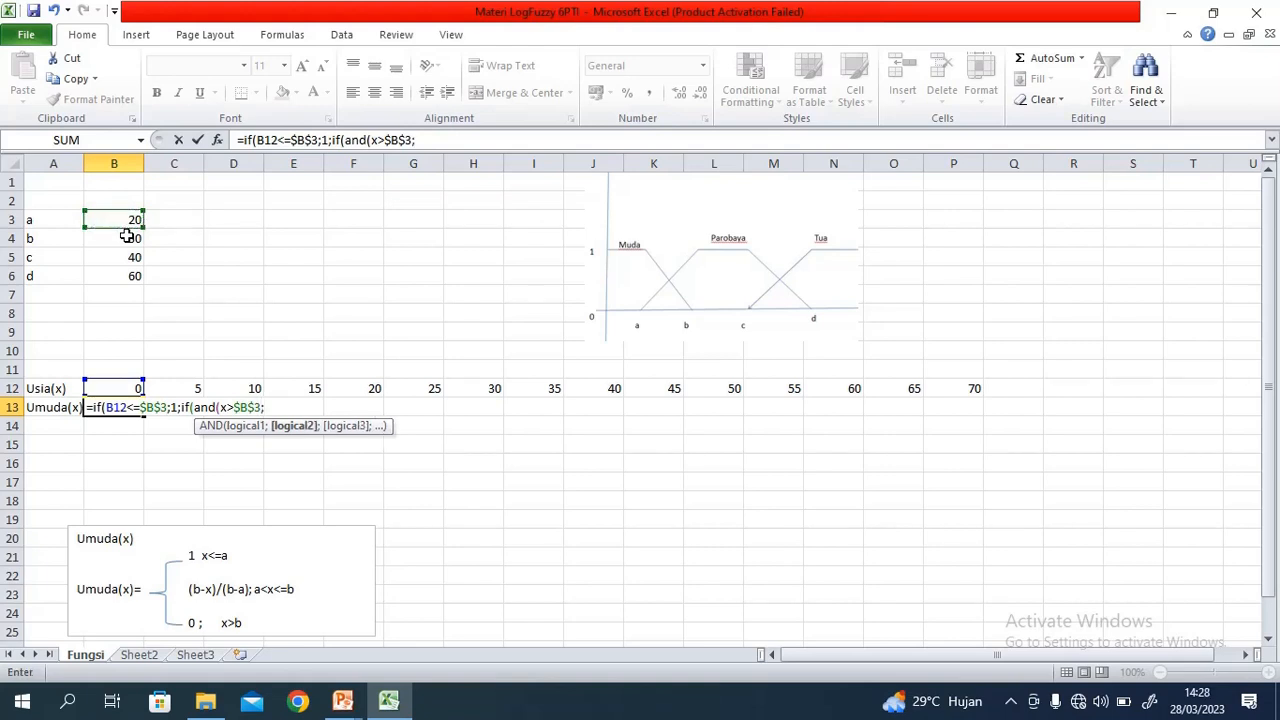
text(x)
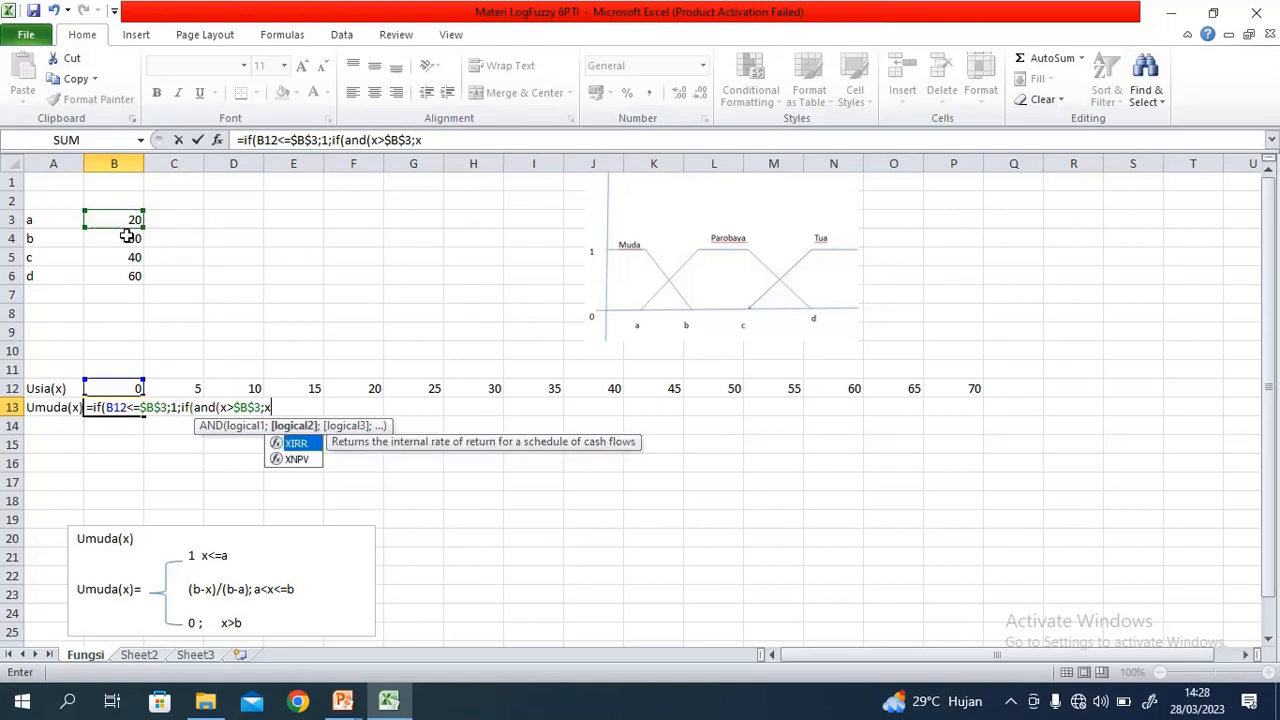
text(<=)
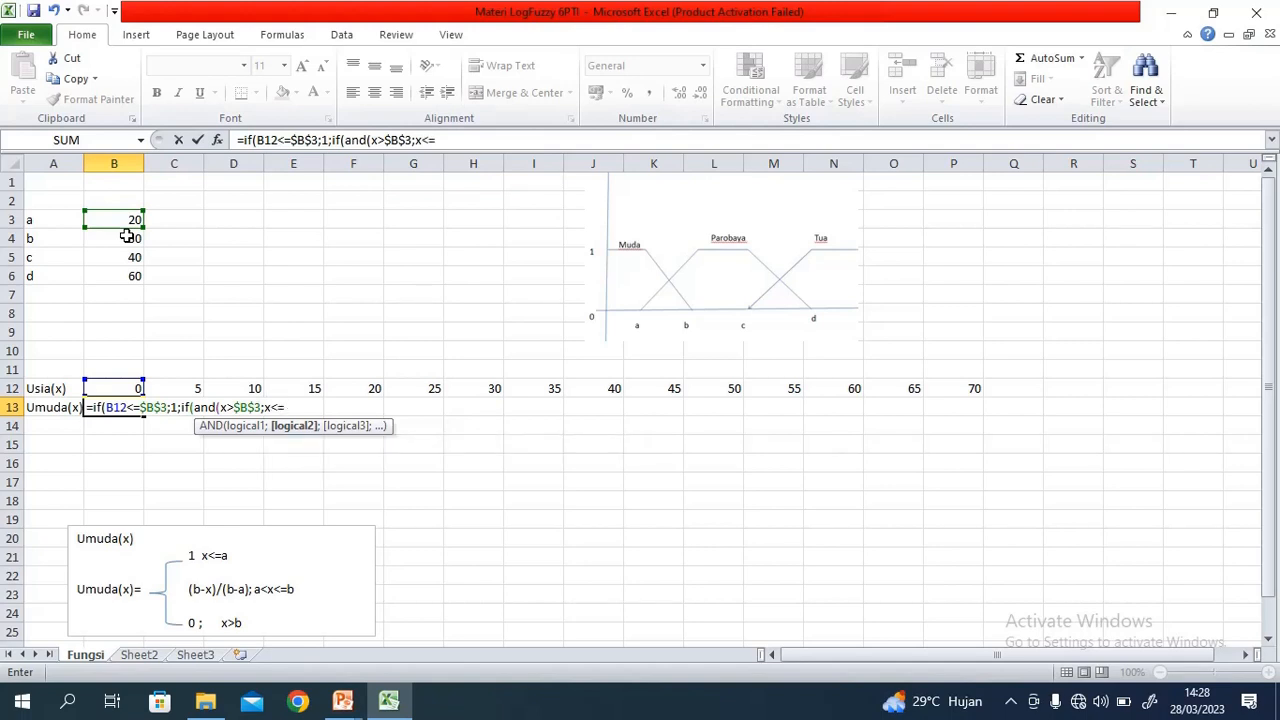
click(107, 237)
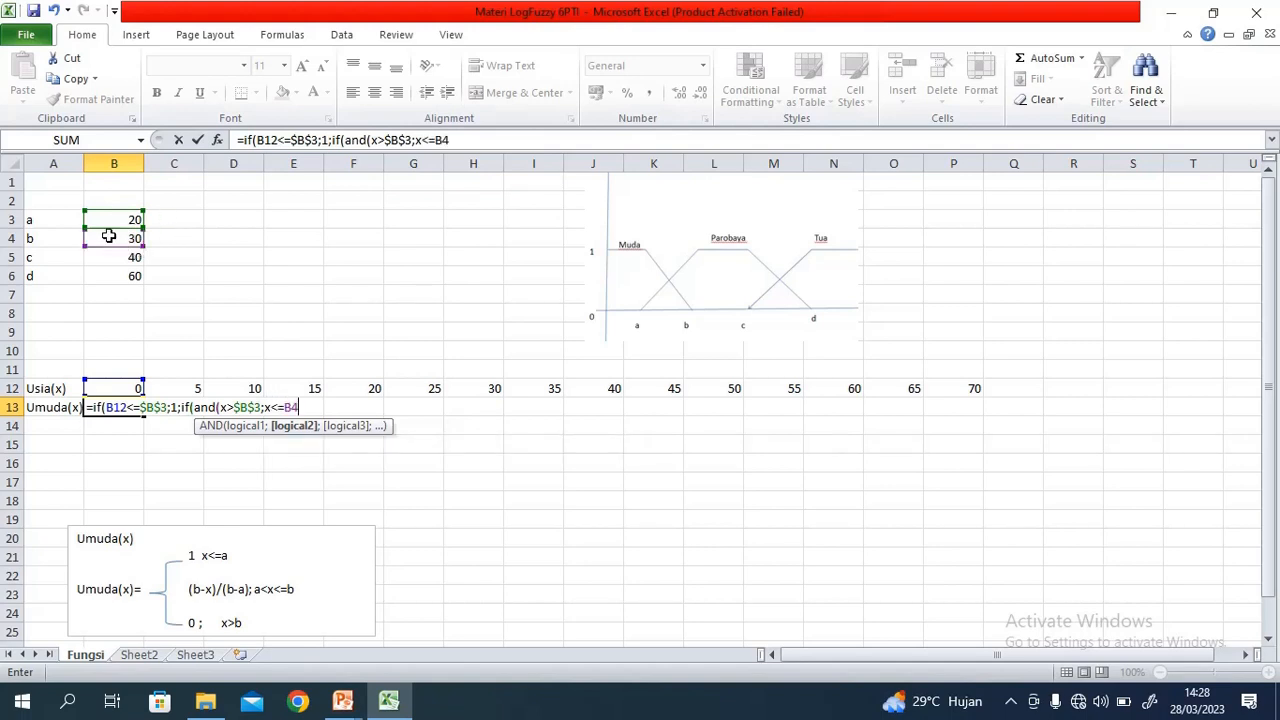
key(F4)
text())
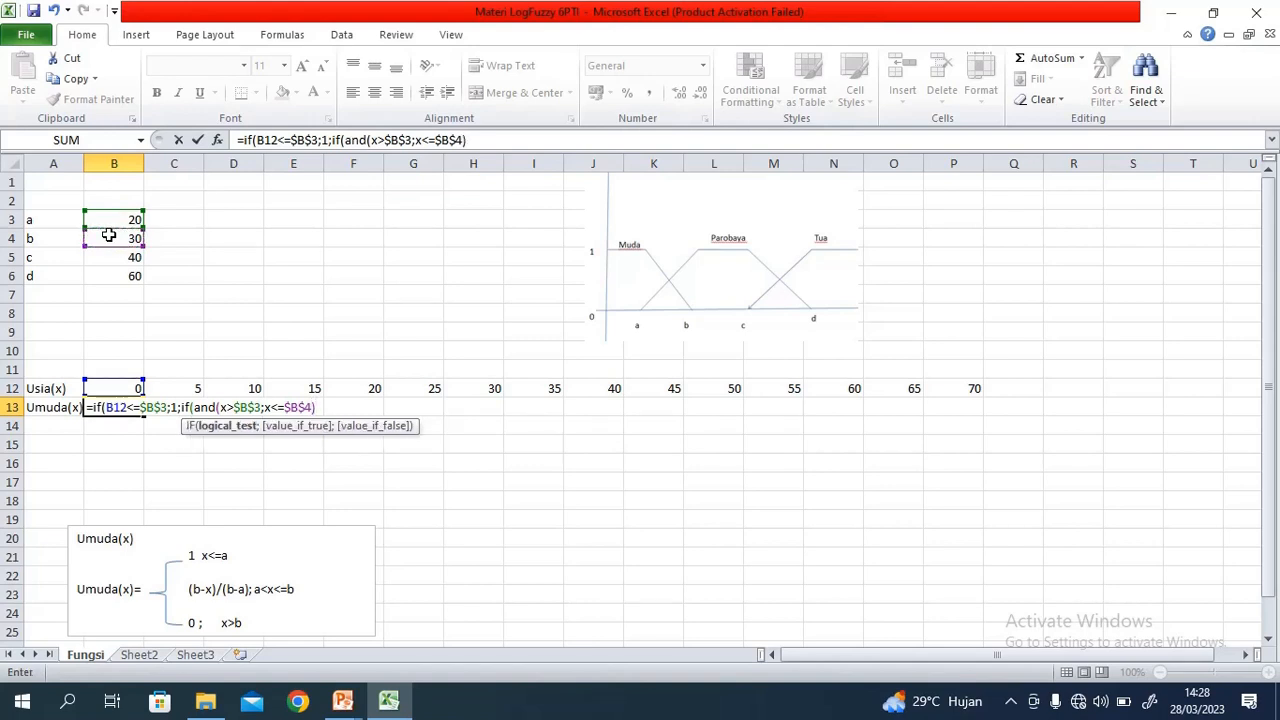
Enter the numerator ($B$4-B12) as the start of the nested IF's true value
text(;)
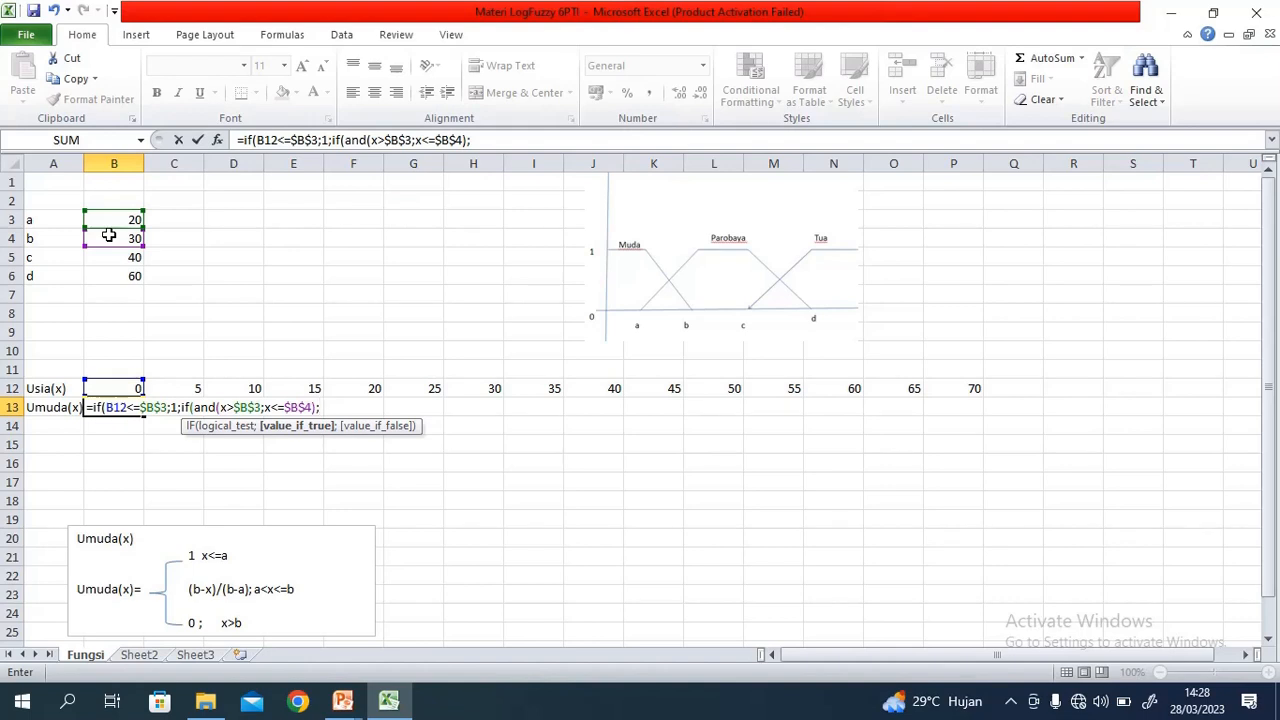
text(()
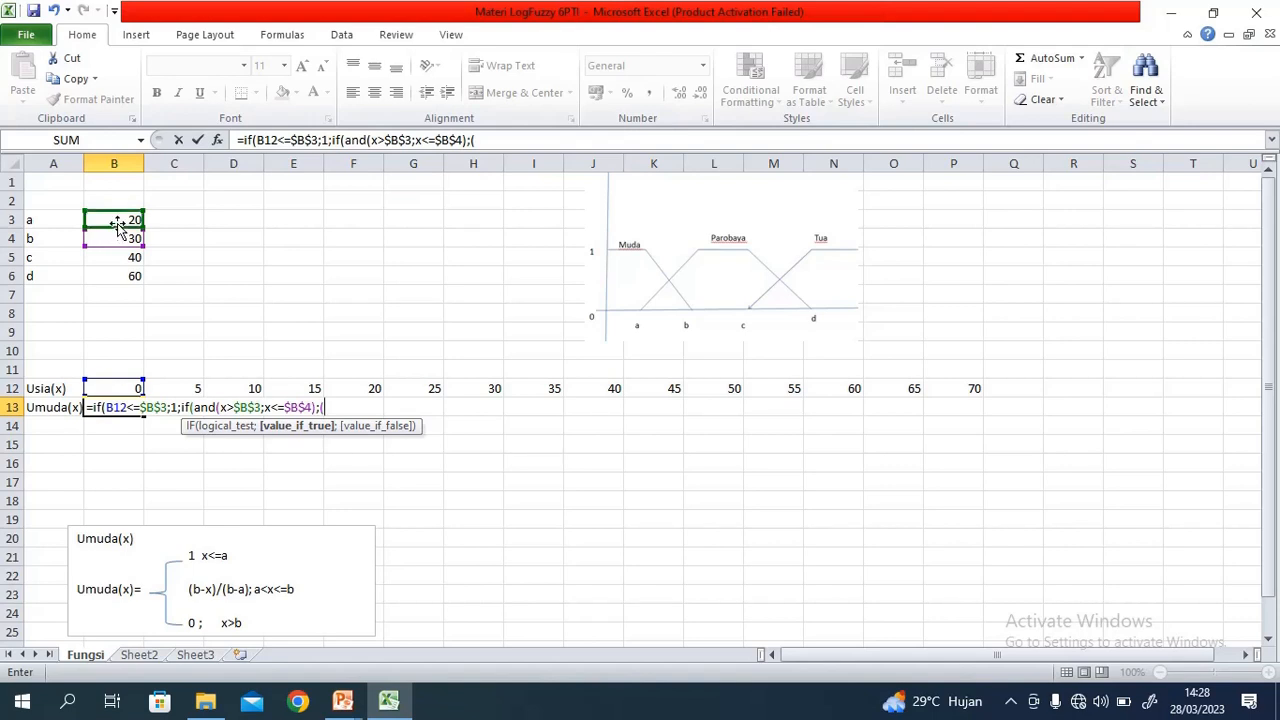
click(116, 220)
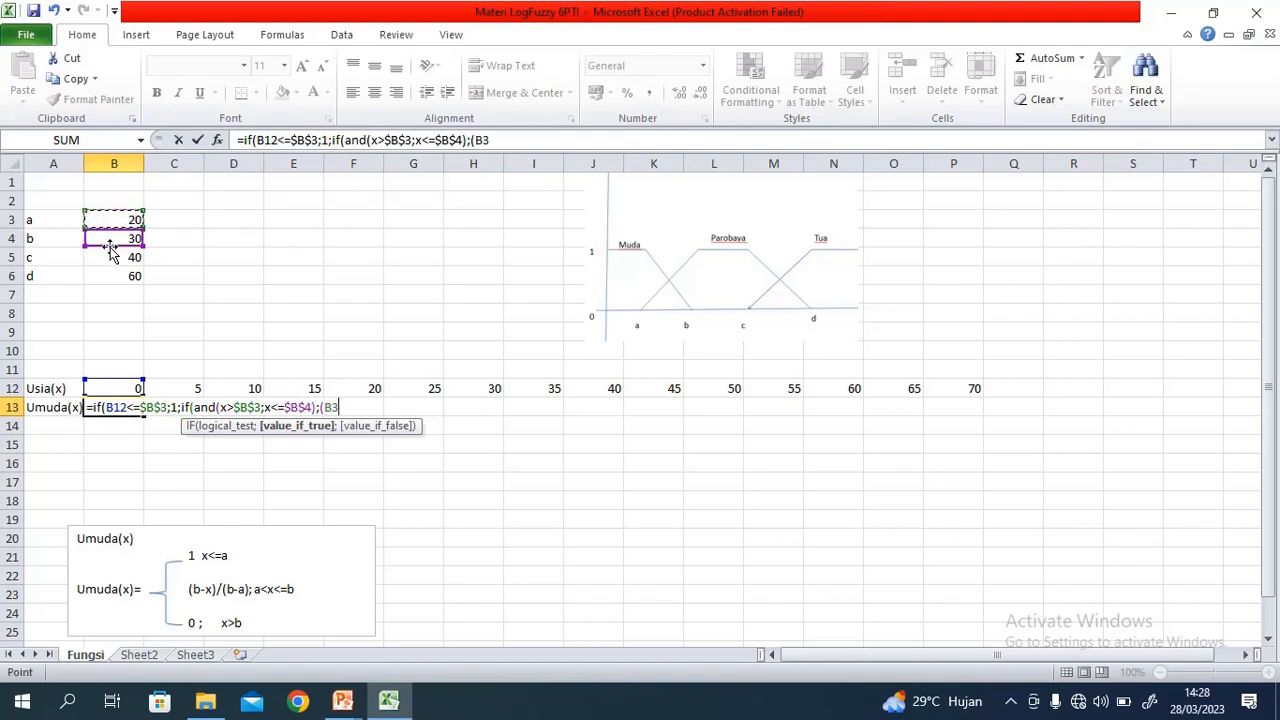
click(111, 244)
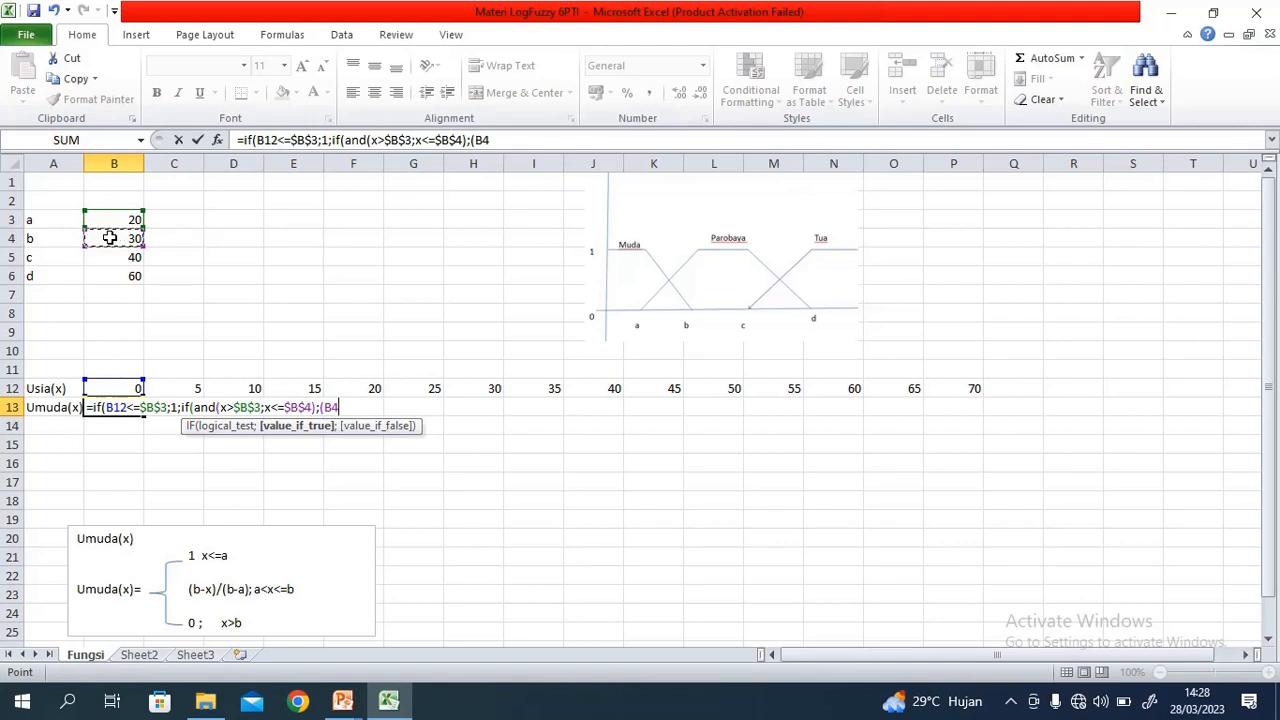
key(F4)
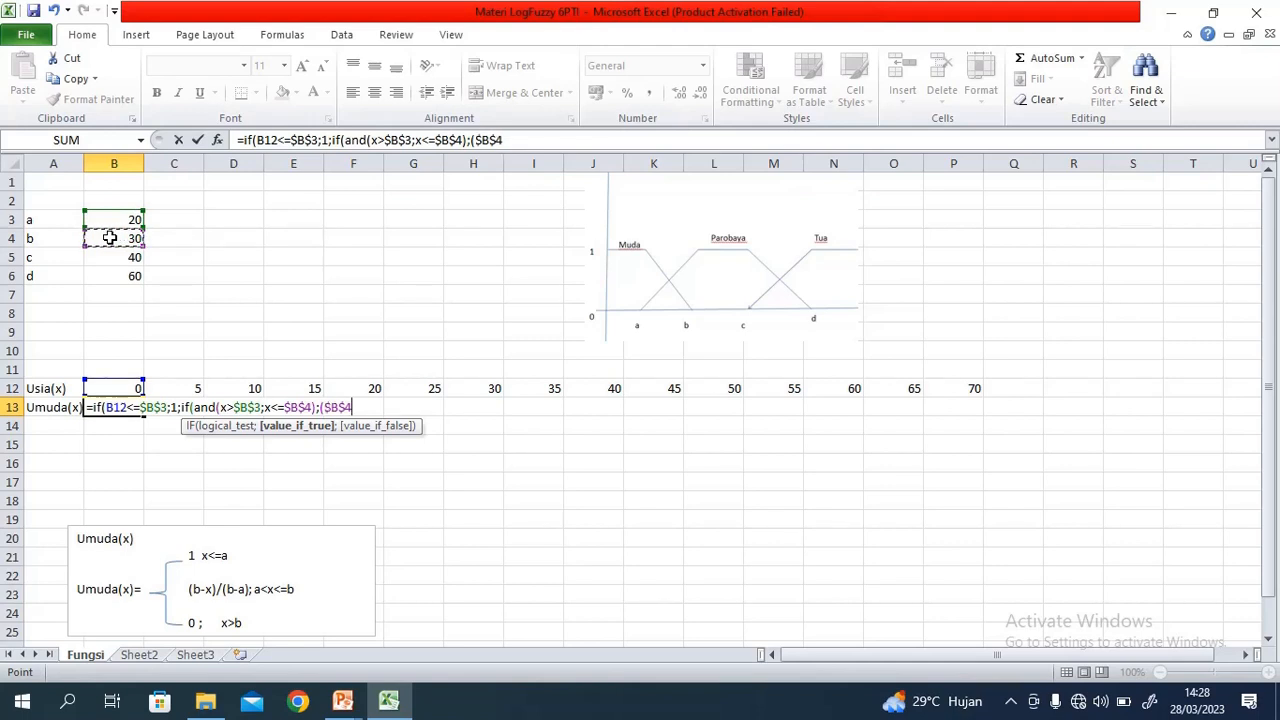
text(-)
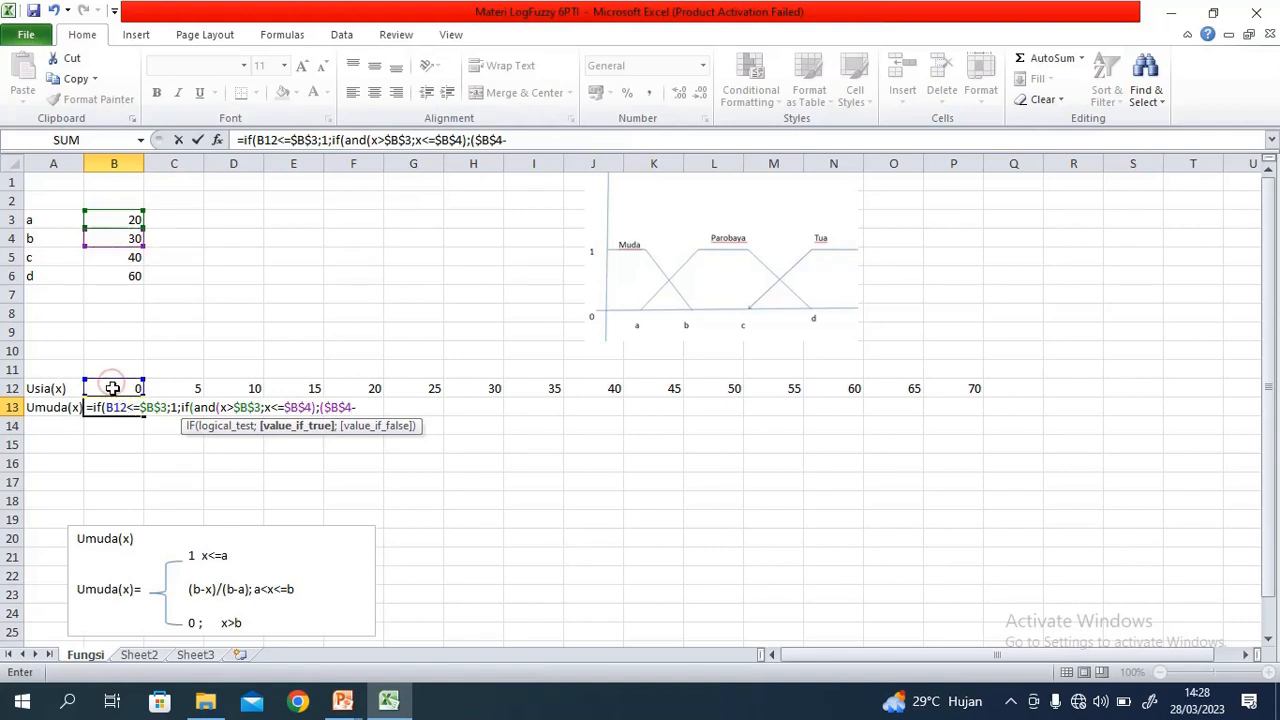
click(113, 388)
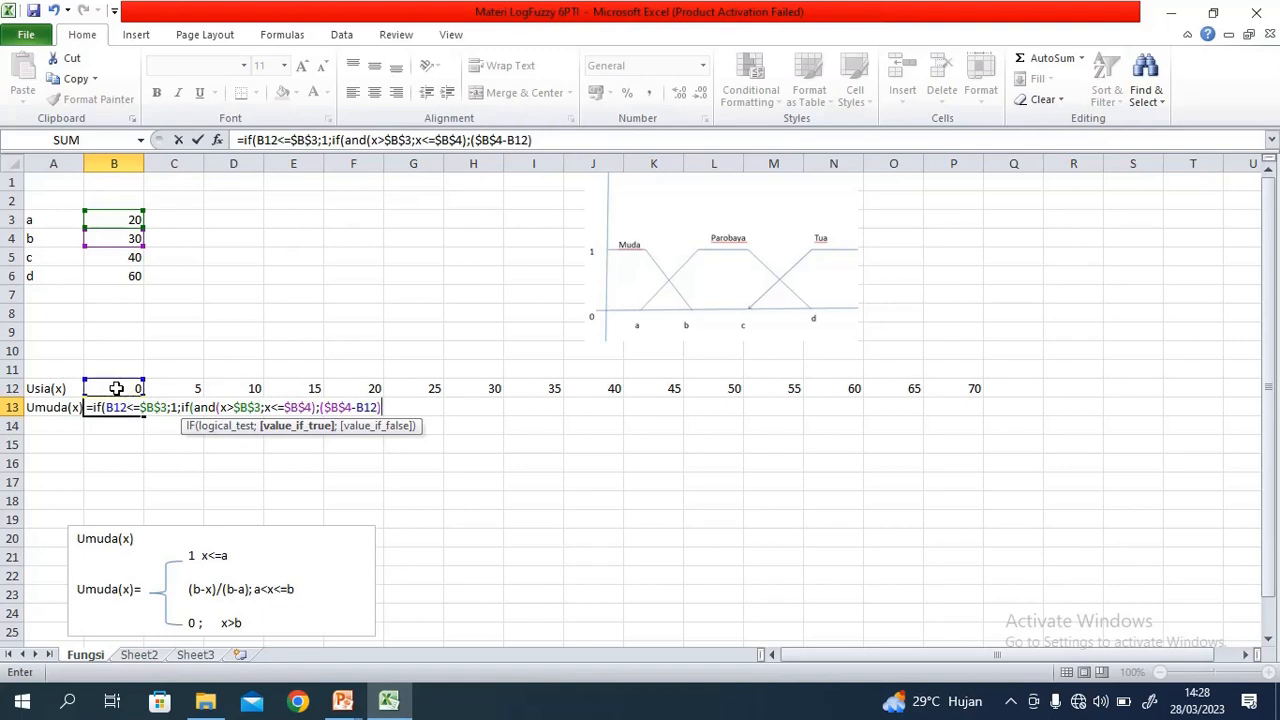
Divide the numerator by ($B$4-$B$3) and end the nested IF's true value with a semicolon
text(/()
click(115, 240)
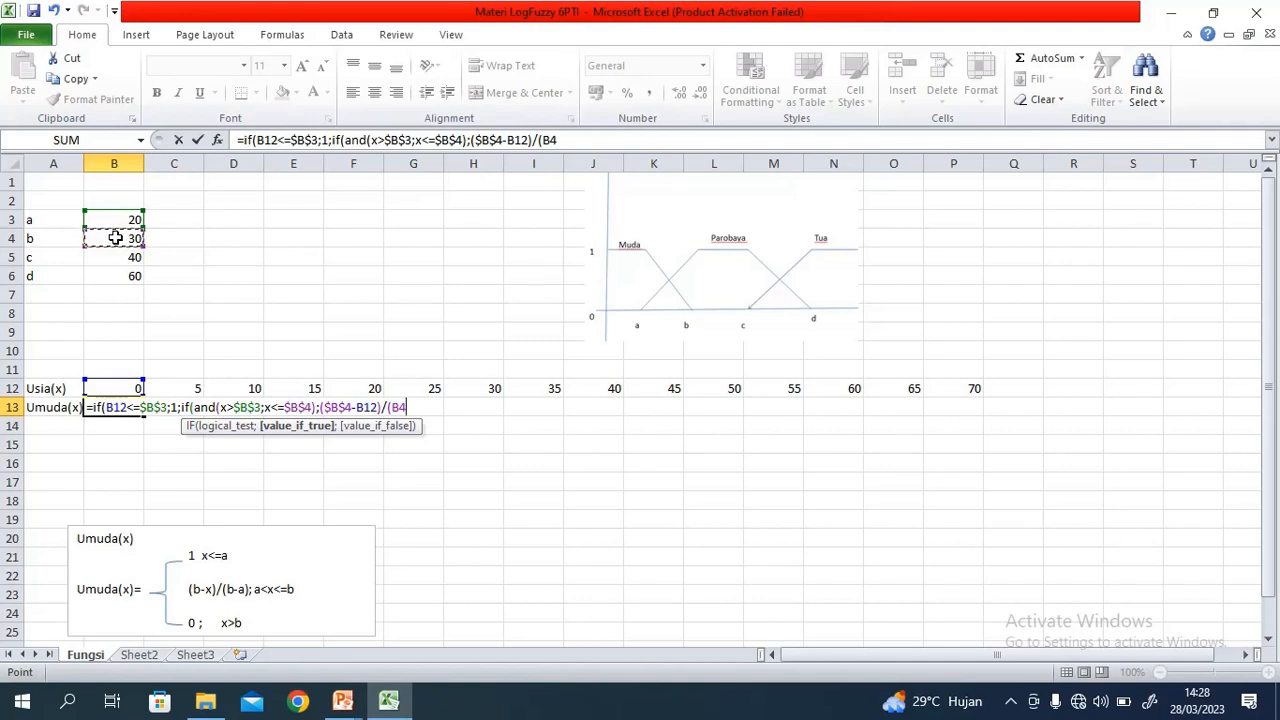
key(F4)
text(-)
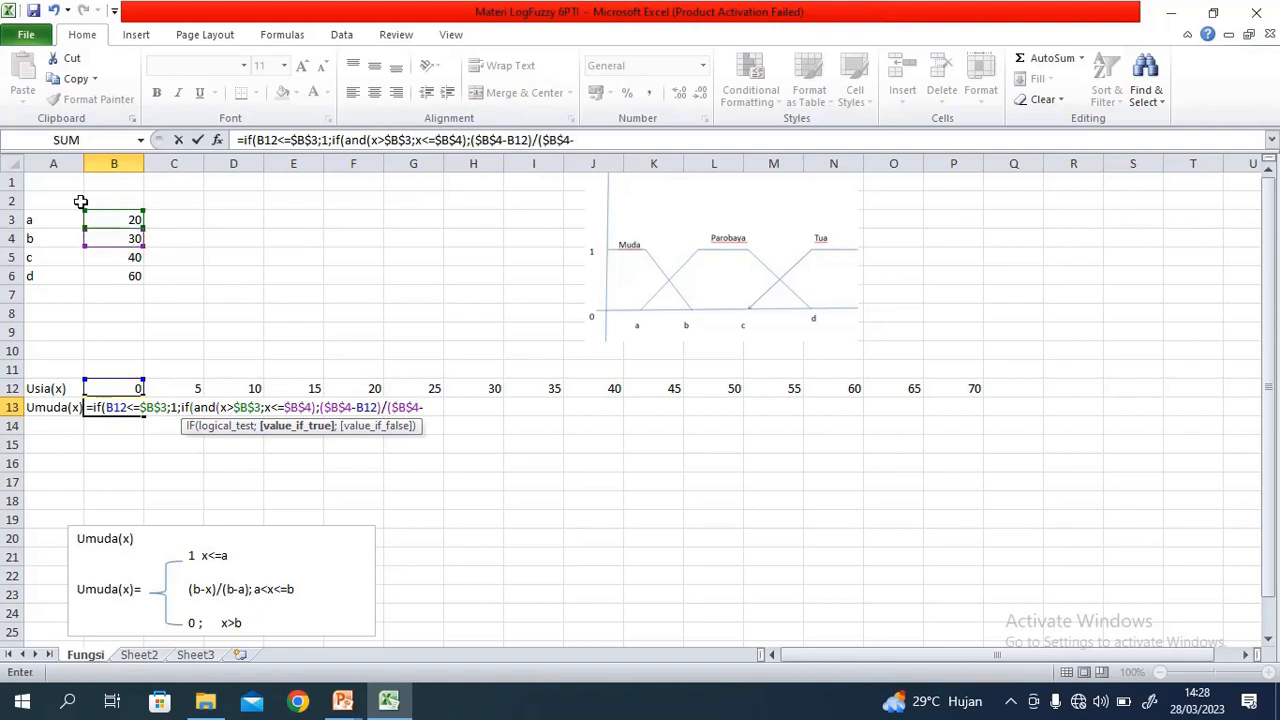
click(118, 220)
key(F4)
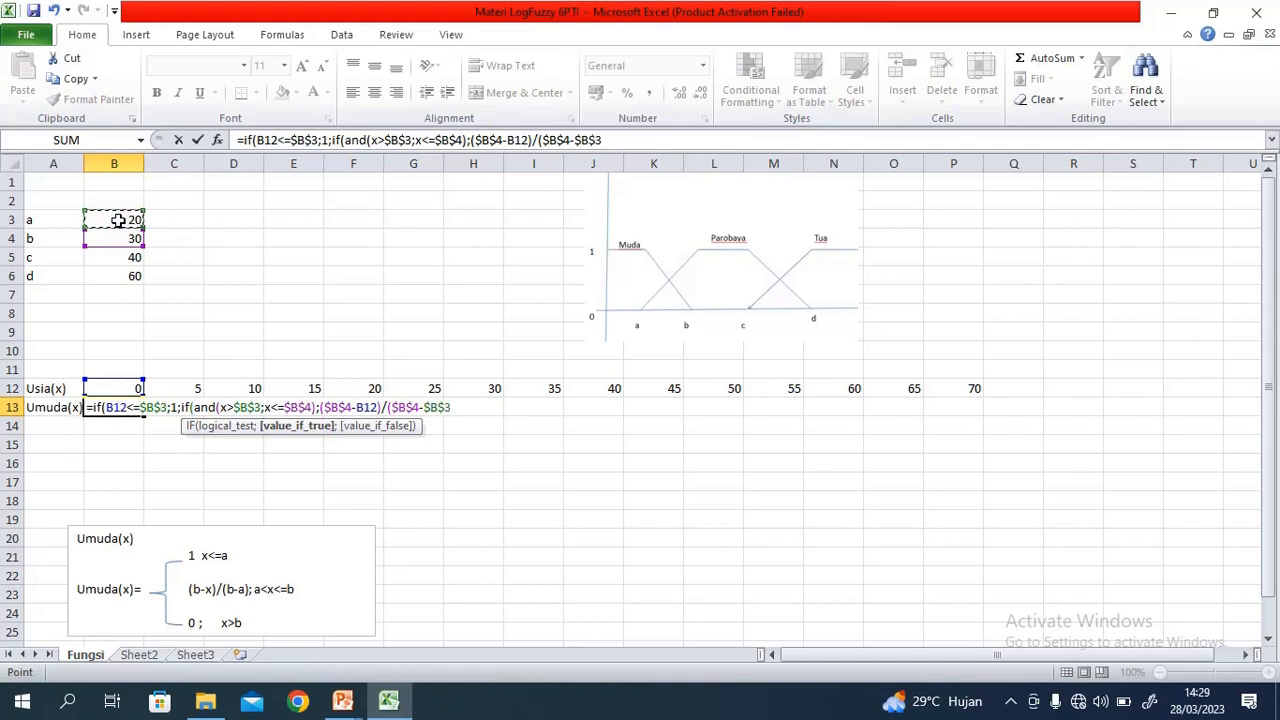
text();)
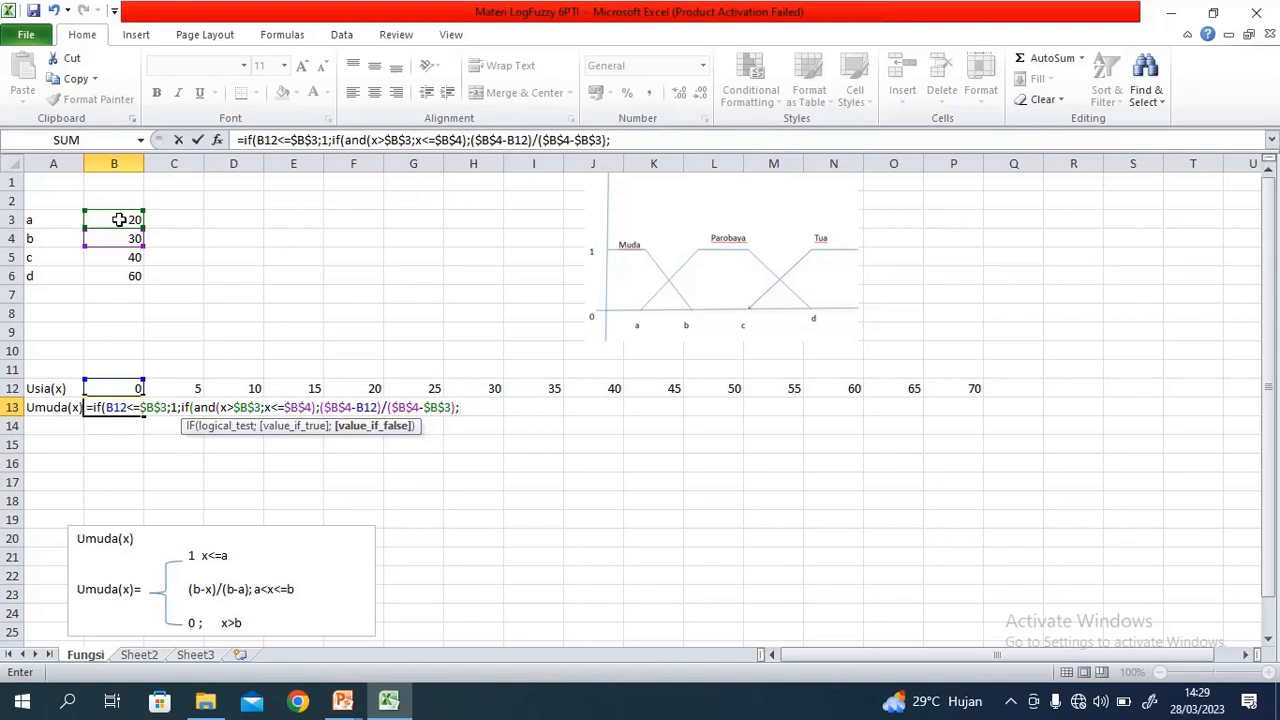
Finish the nested IF with 0 as its false value, enter the formula, and fill it from B13 across to P13
text(0))
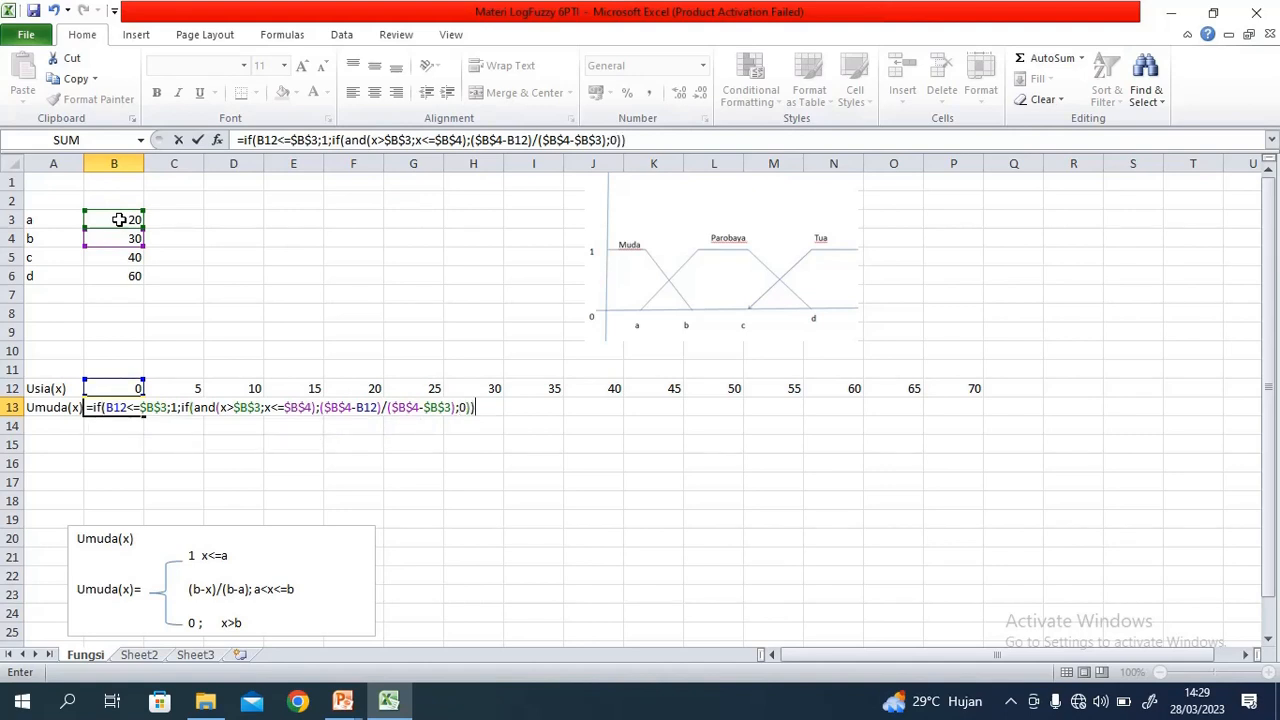
key(Return)
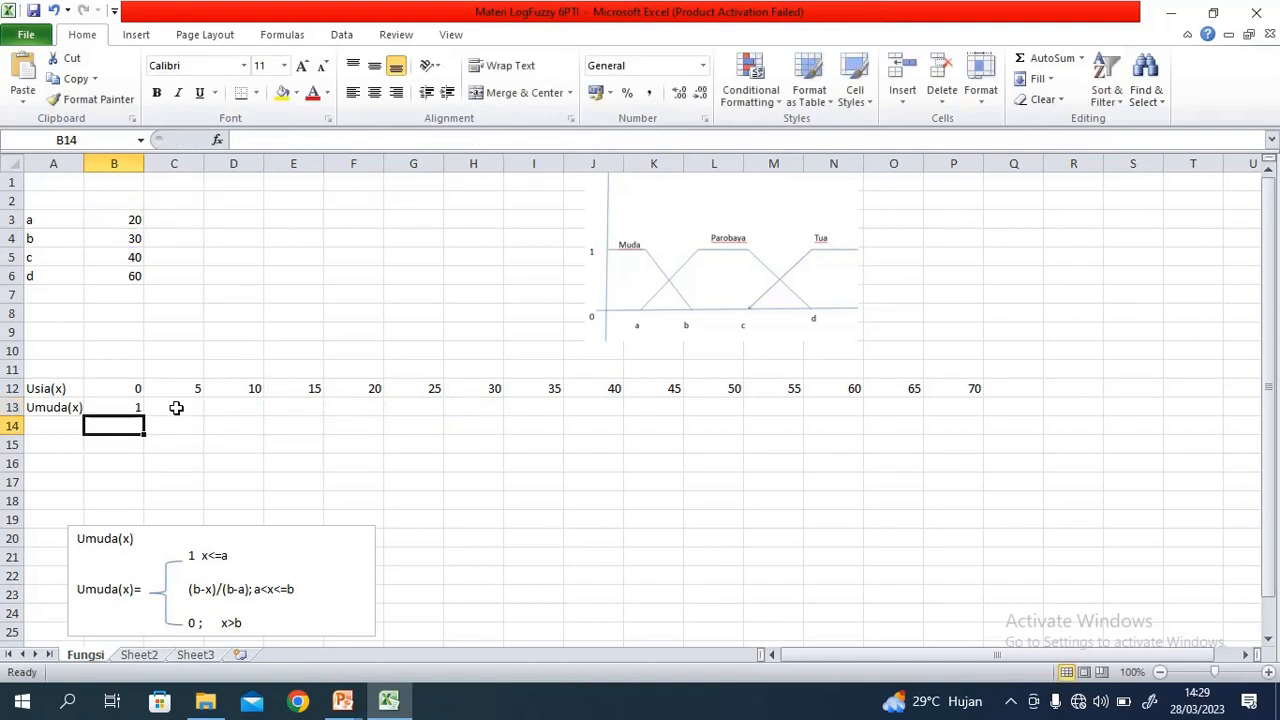
click(134, 388)
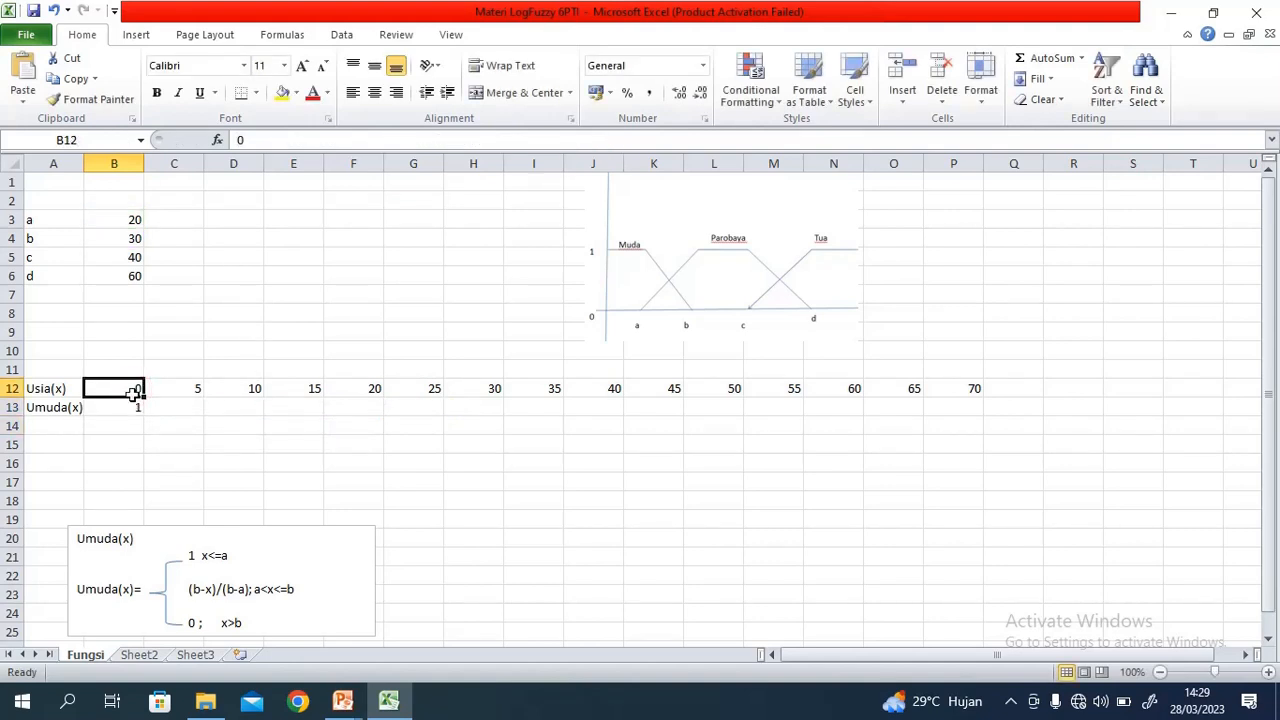
click(129, 406)
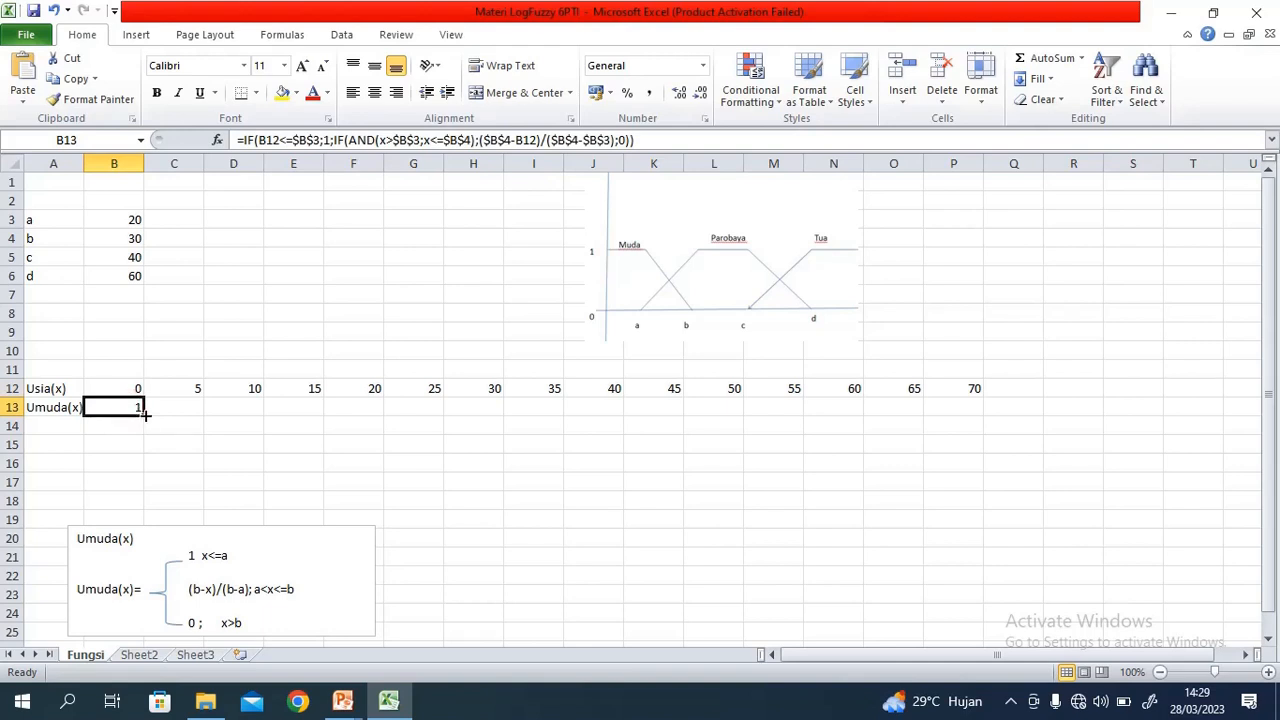
drag(145, 413, 958, 437)
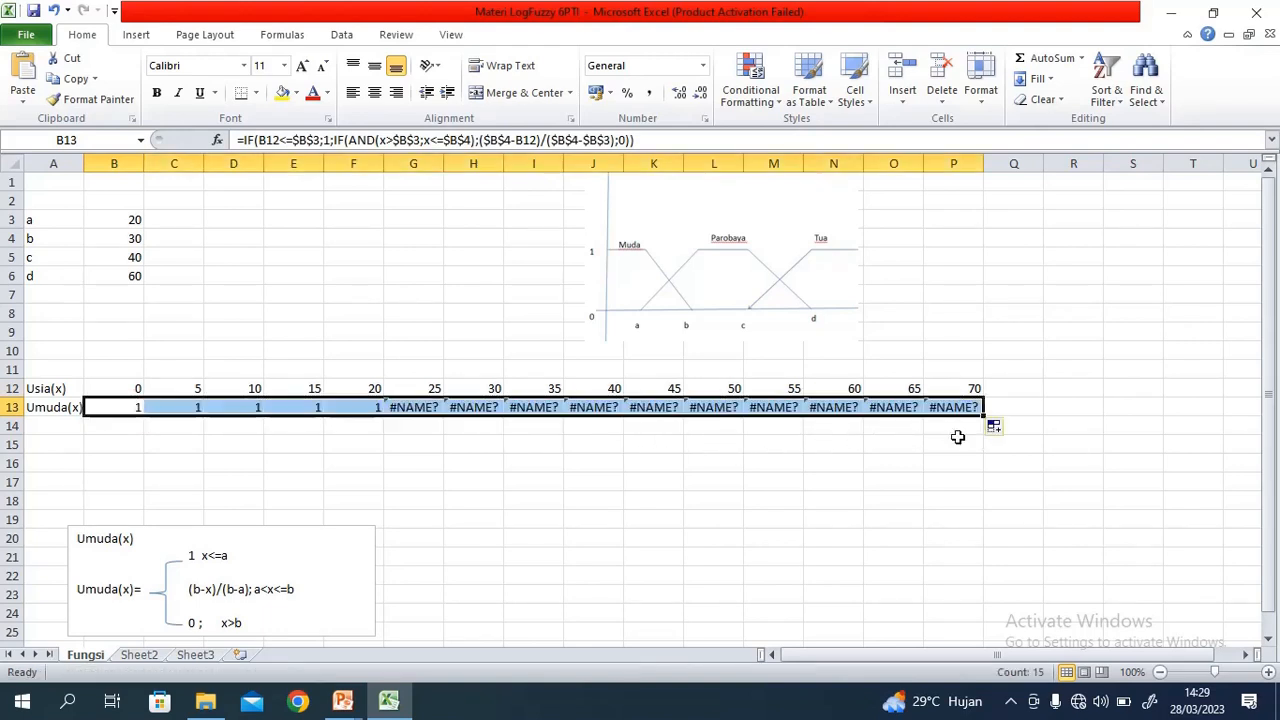
Check the formulas in F13 and G13, and clear the Umuda(x) results in G13:P13
click(346, 411)
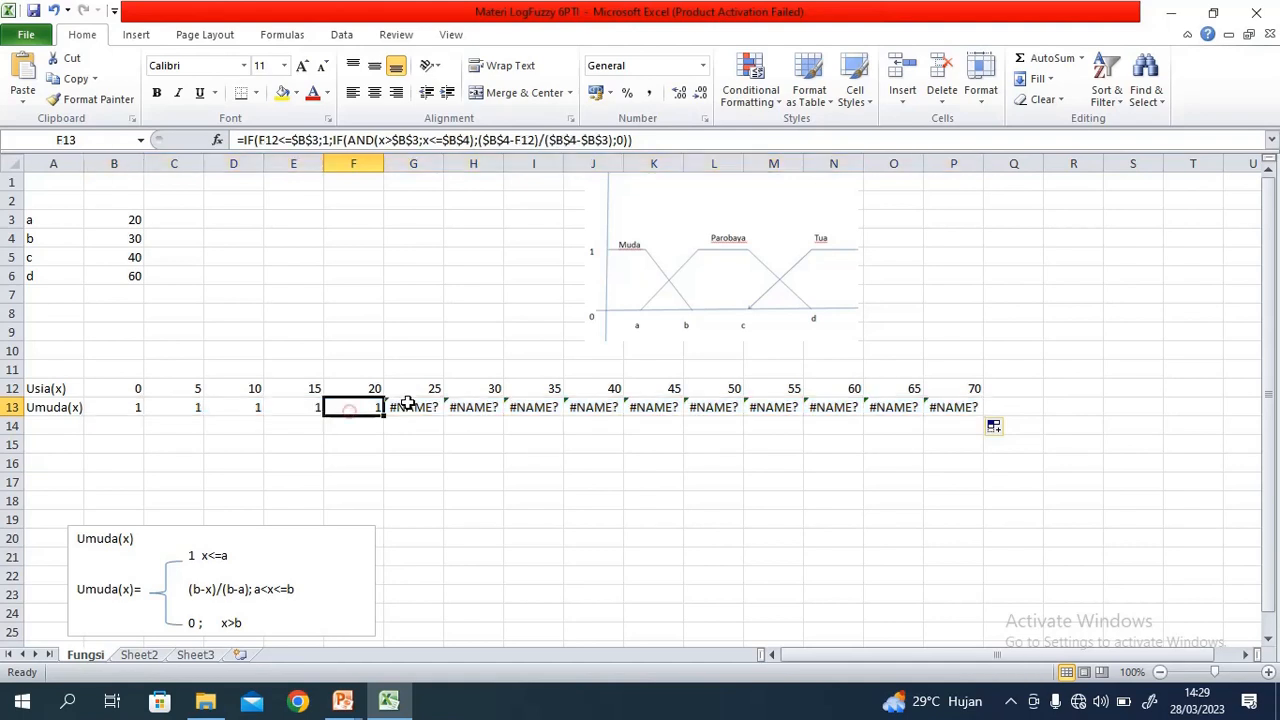
click(413, 408)
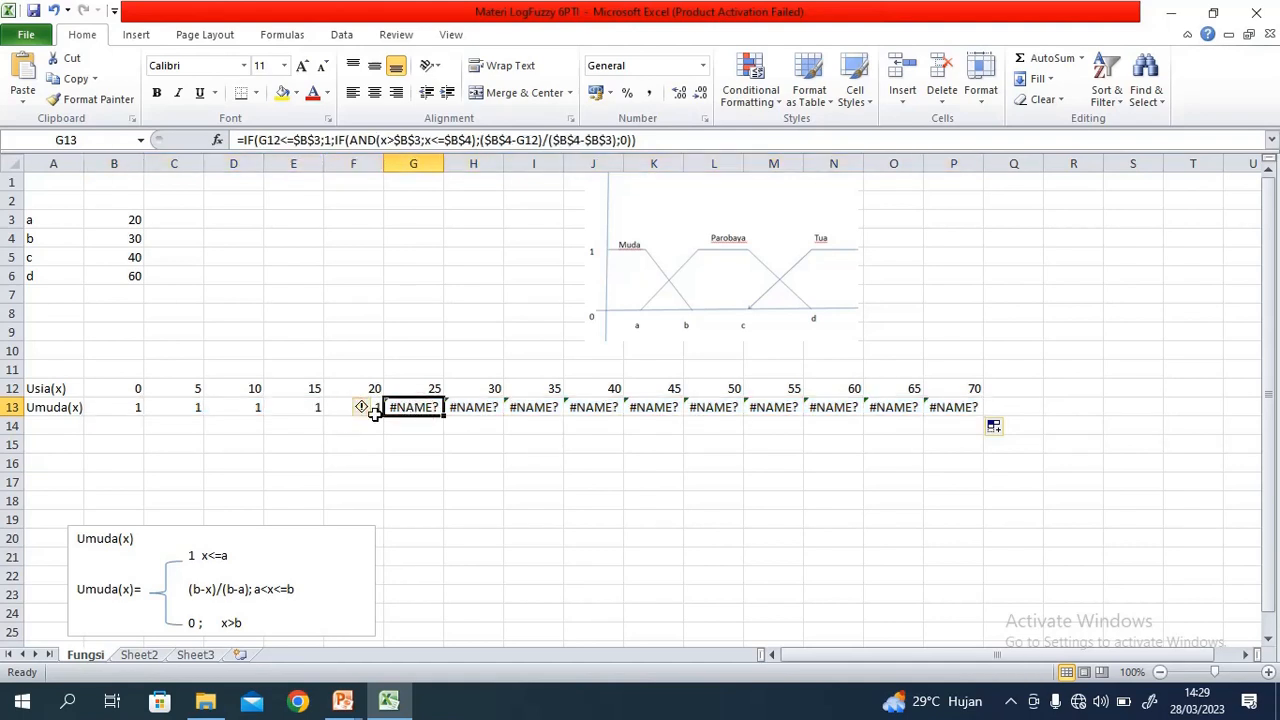
mouse_move(366, 414)
key(Delete)
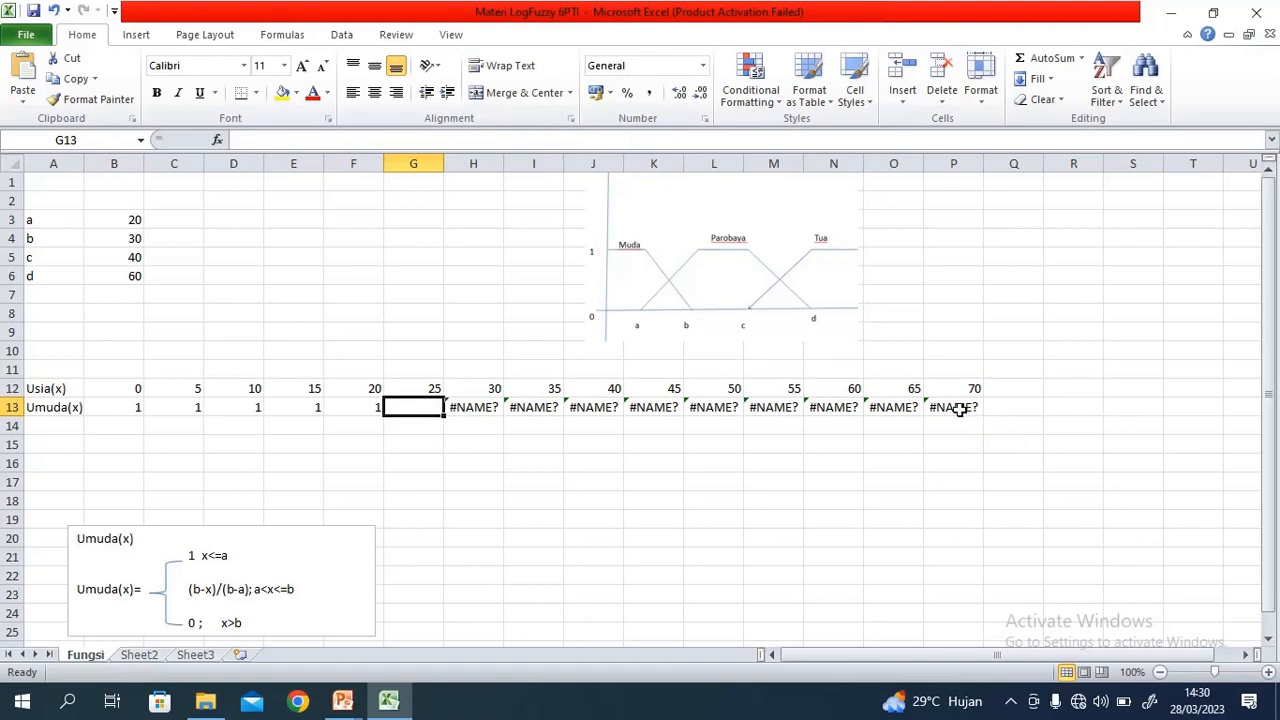
click(958, 410)
shift+click(424, 409)
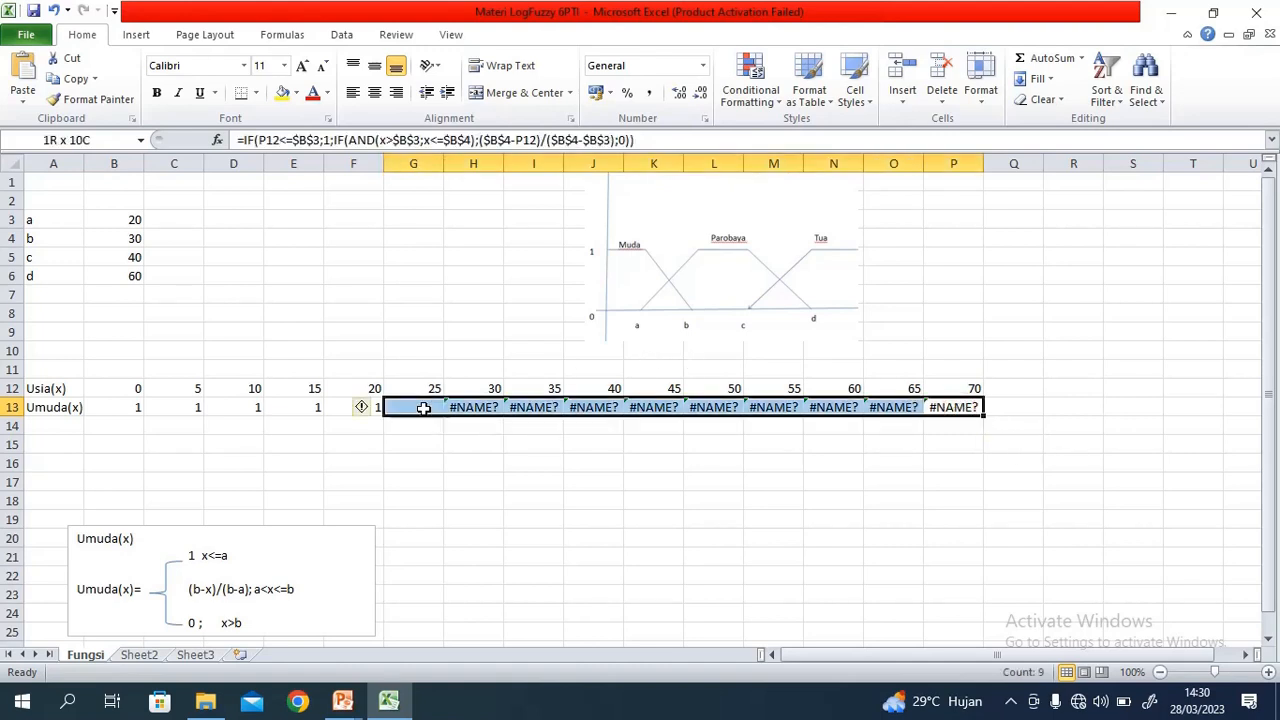
key(Delete)
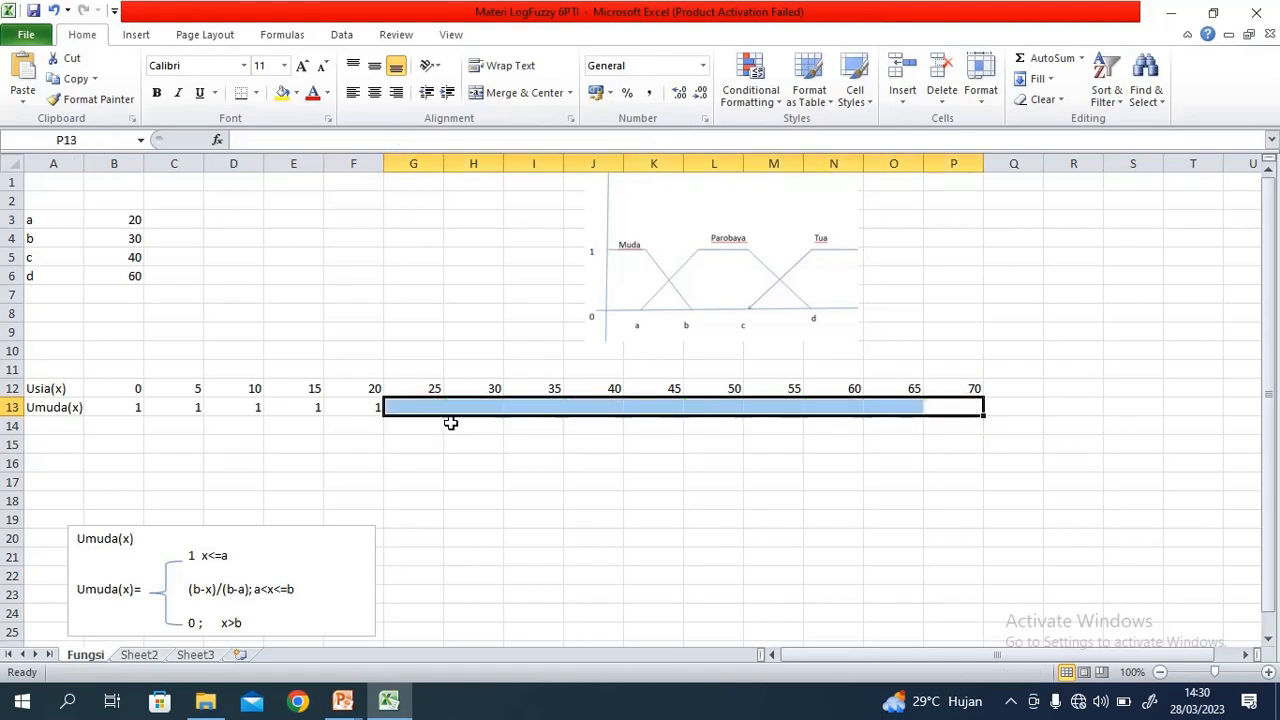
Fill the Umuda(x) formula from F13 across to P13
click(410, 445)
click(364, 410)
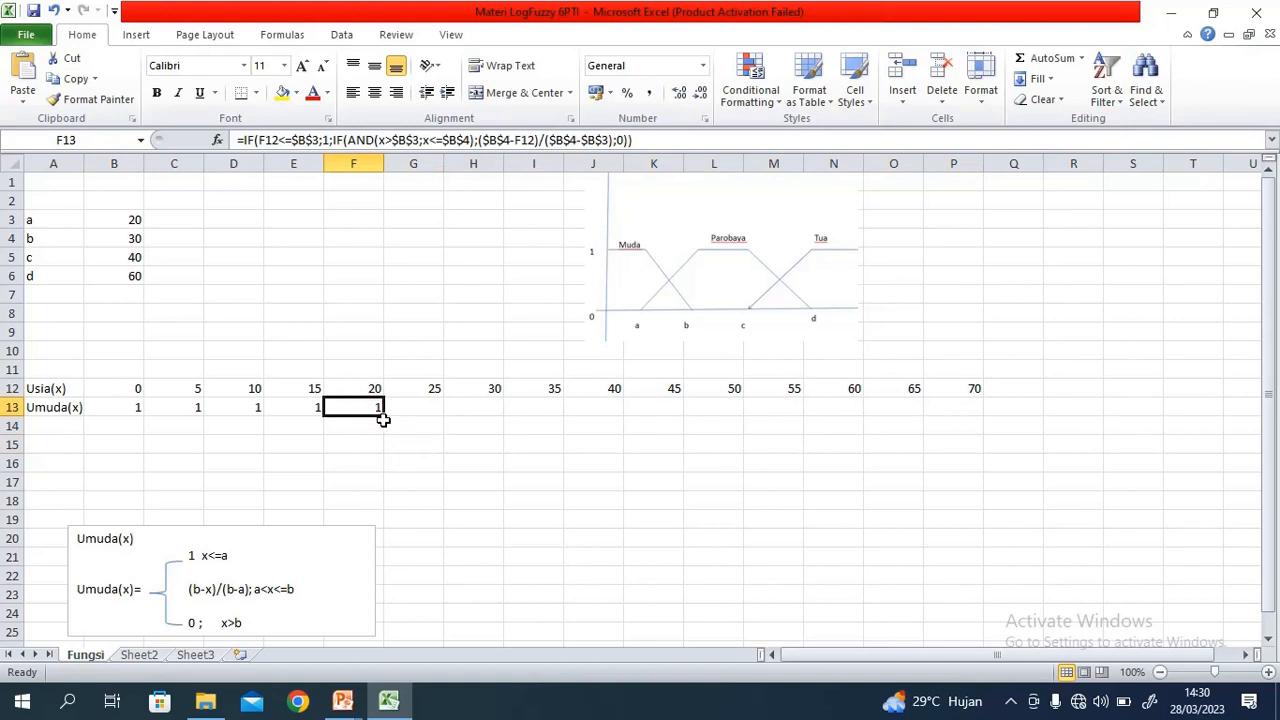
drag(385, 419, 975, 471)
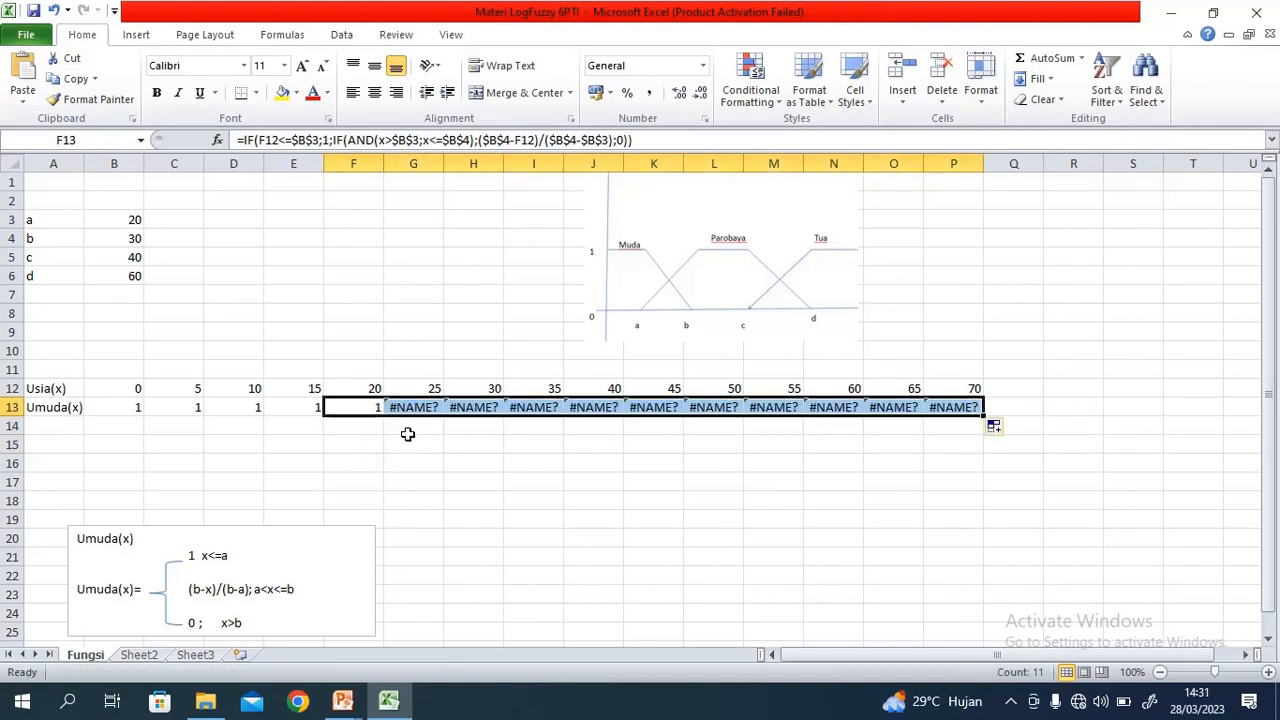
click(410, 404)
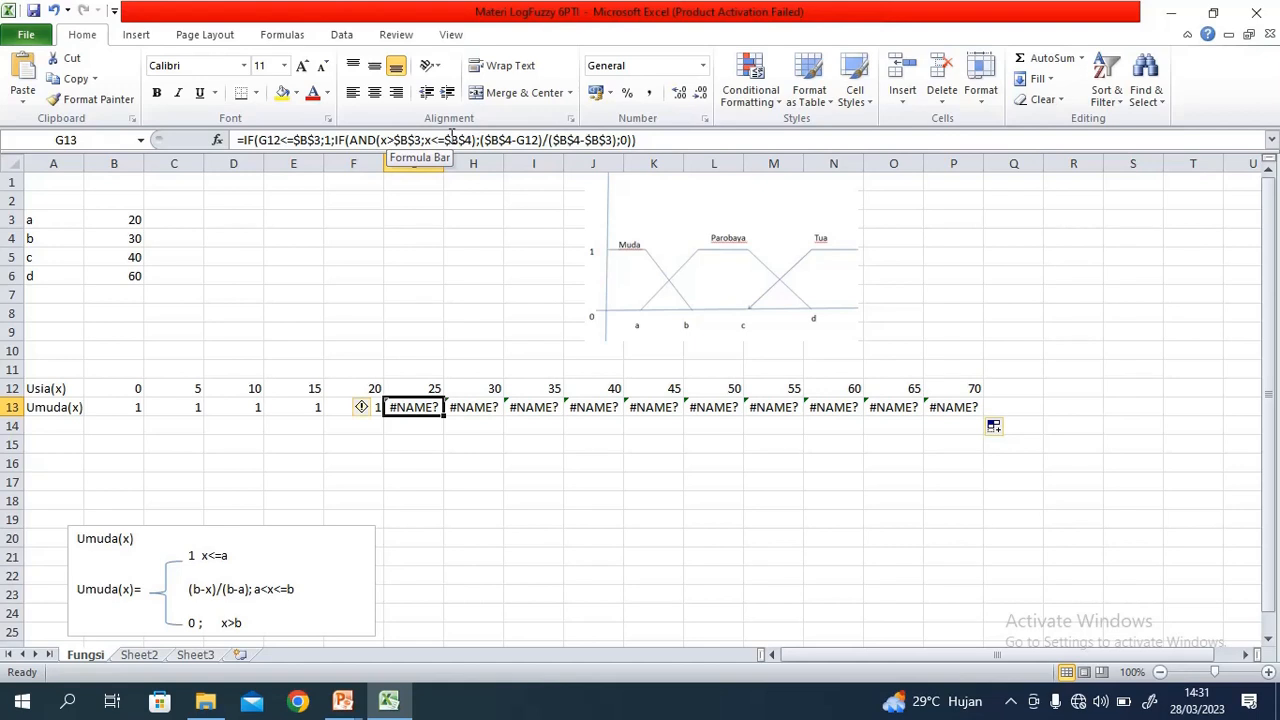
click(385, 140)
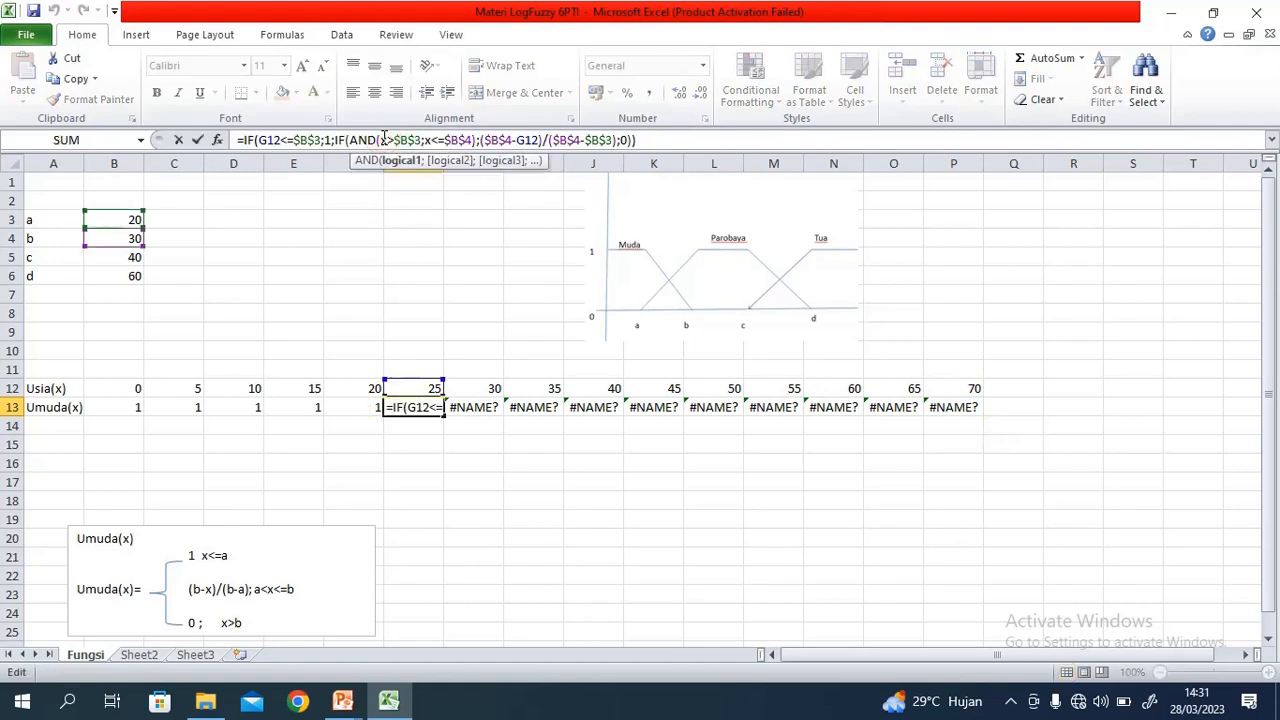
click(383, 141)
click(140, 407)
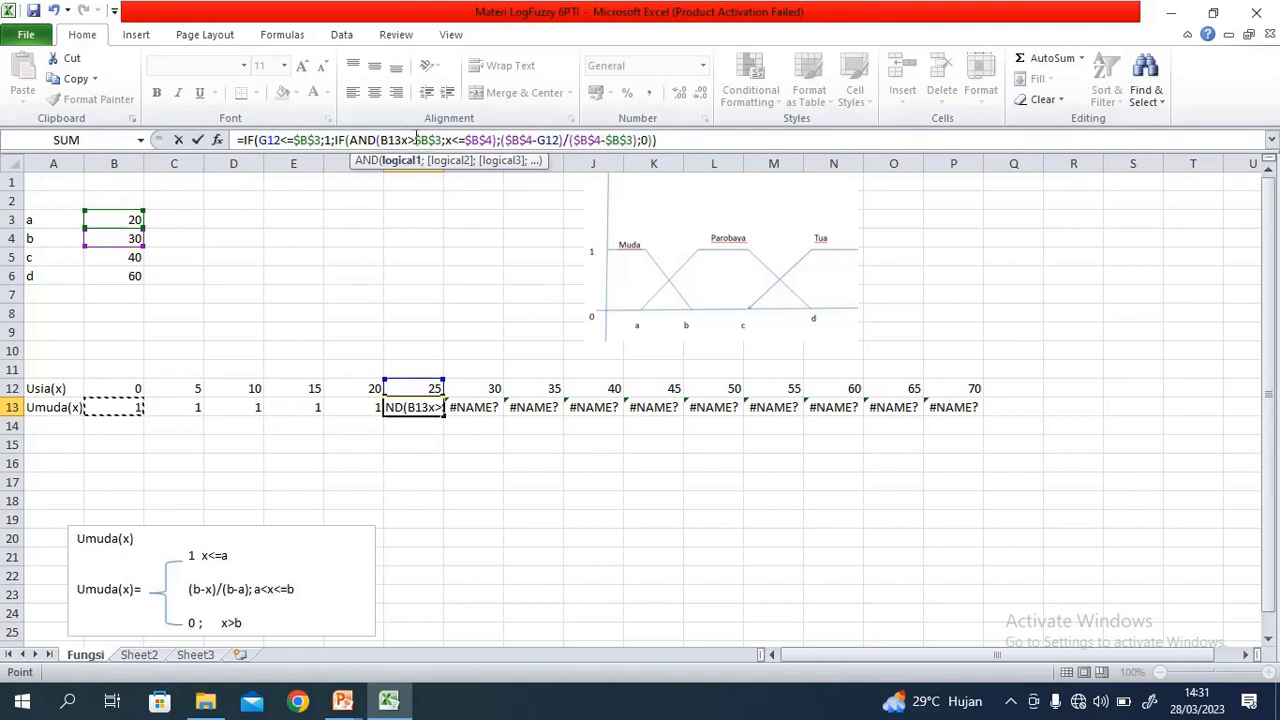
key(Escape)
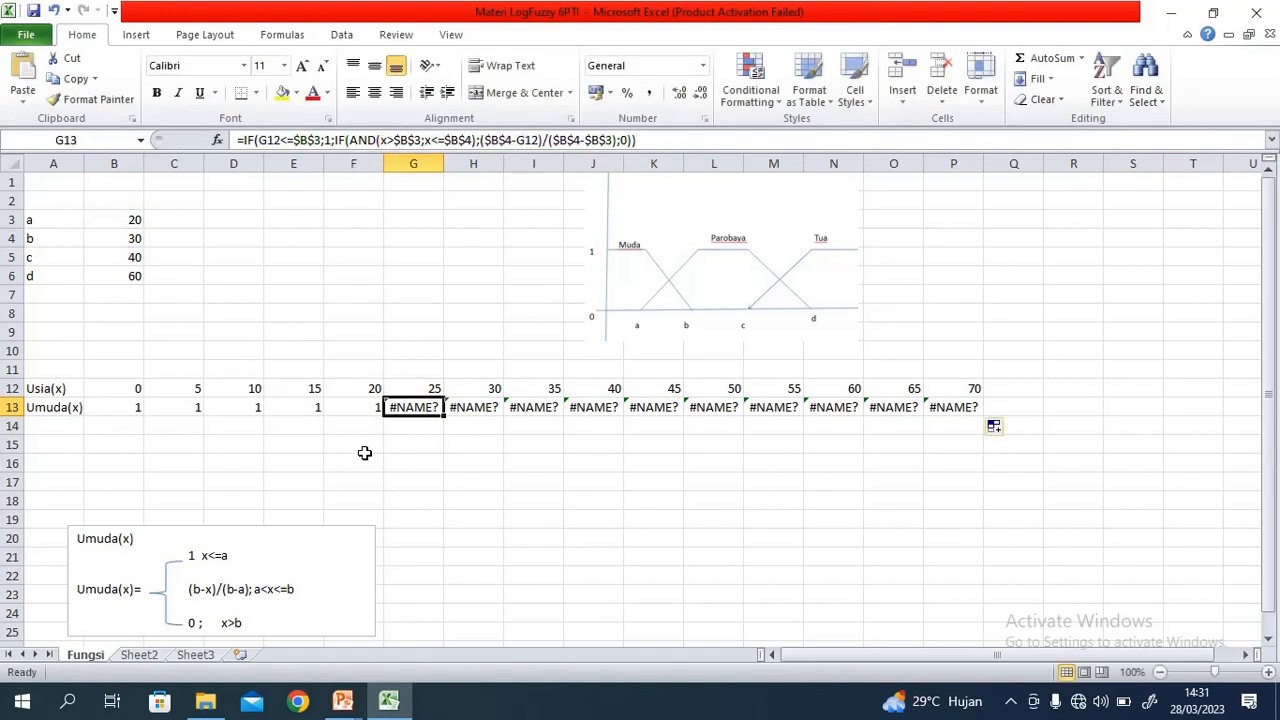
Replace x with B12 in both AND conditions of the B13 formula
click(133, 405)
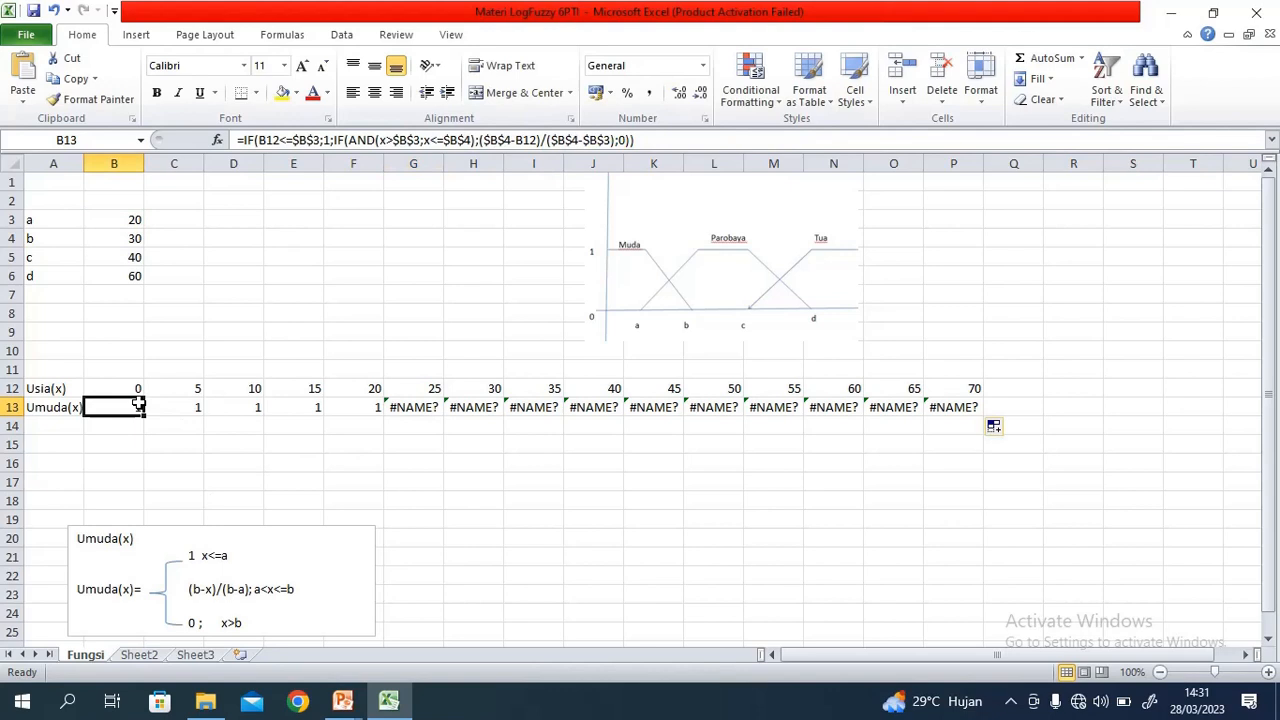
click(427, 141)
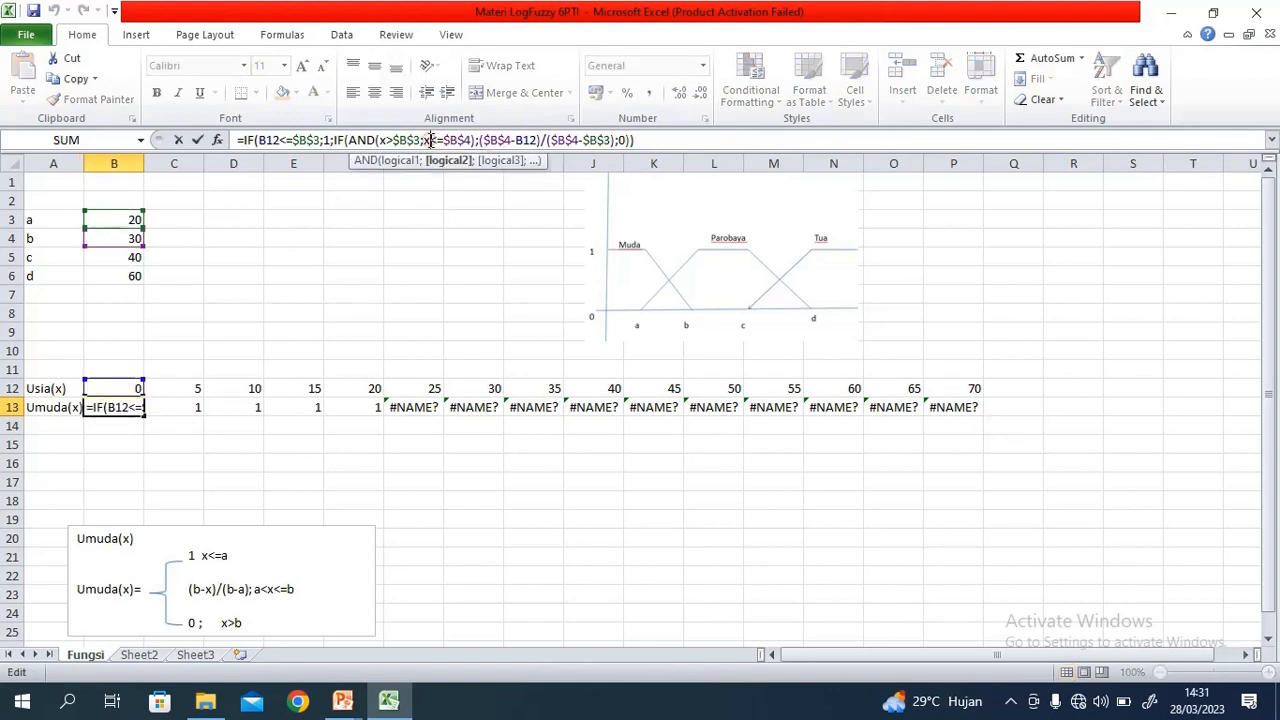
key(BackSpace)
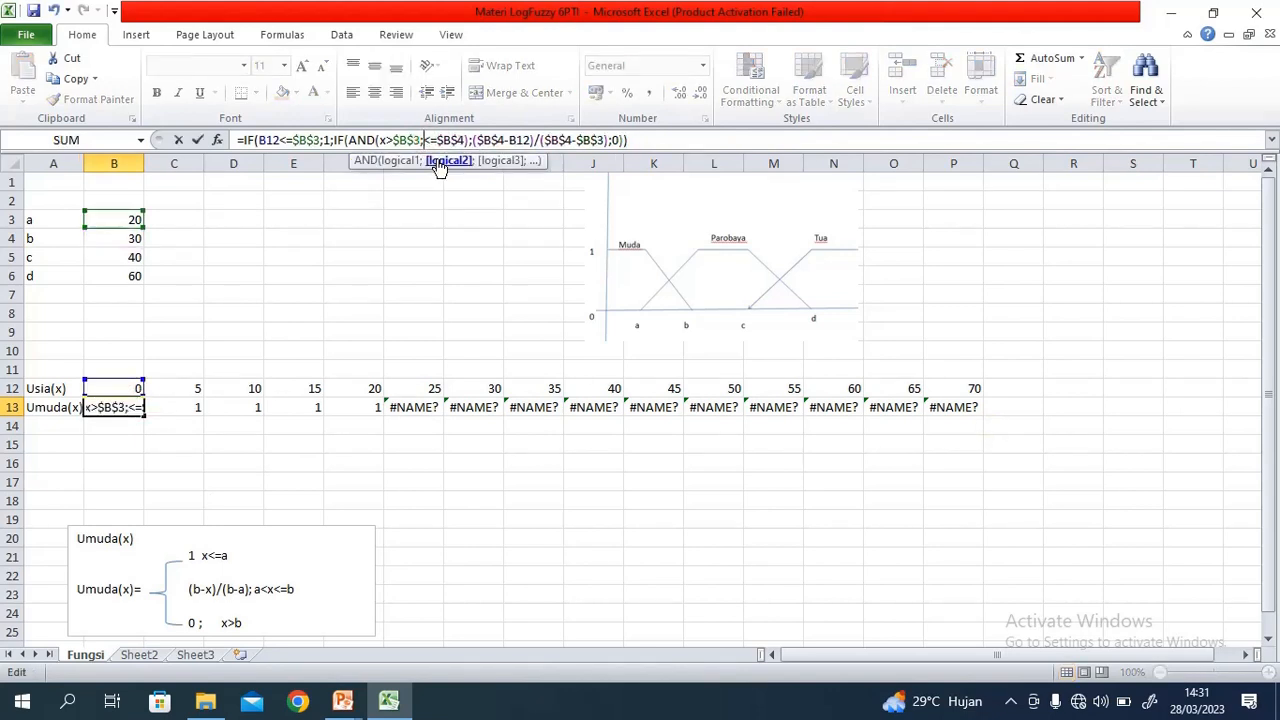
click(121, 387)
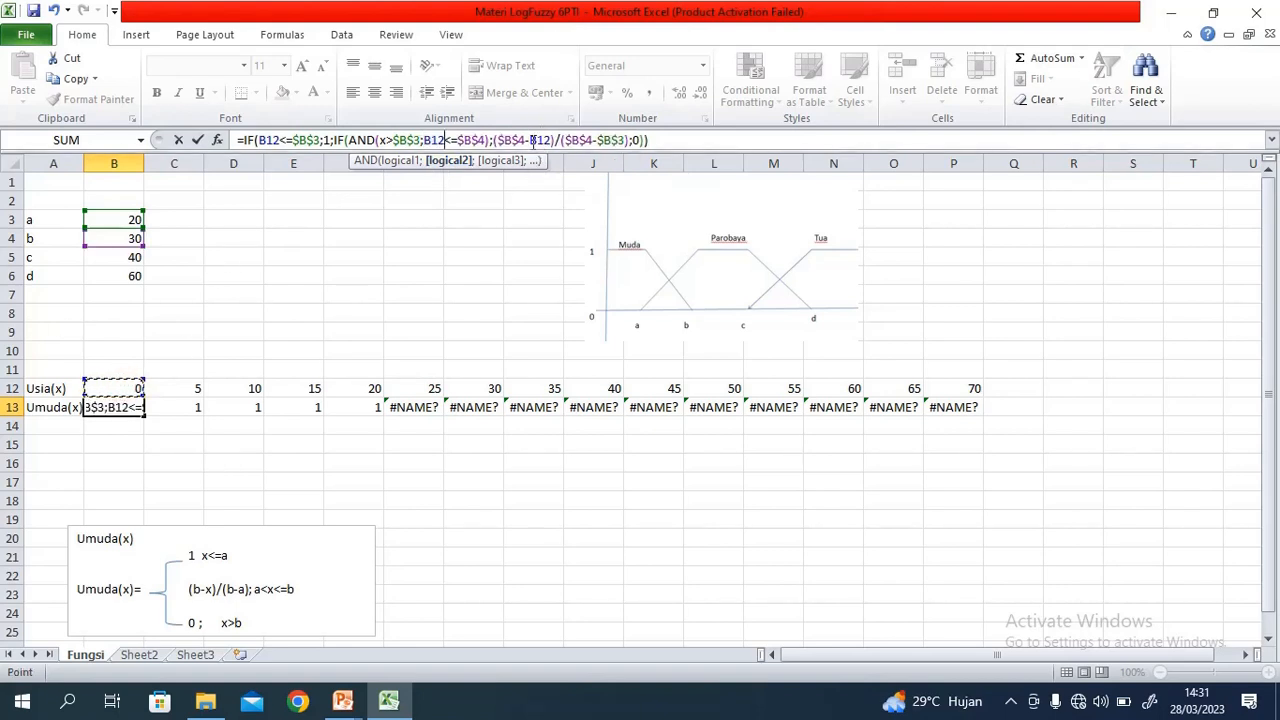
click(390, 140)
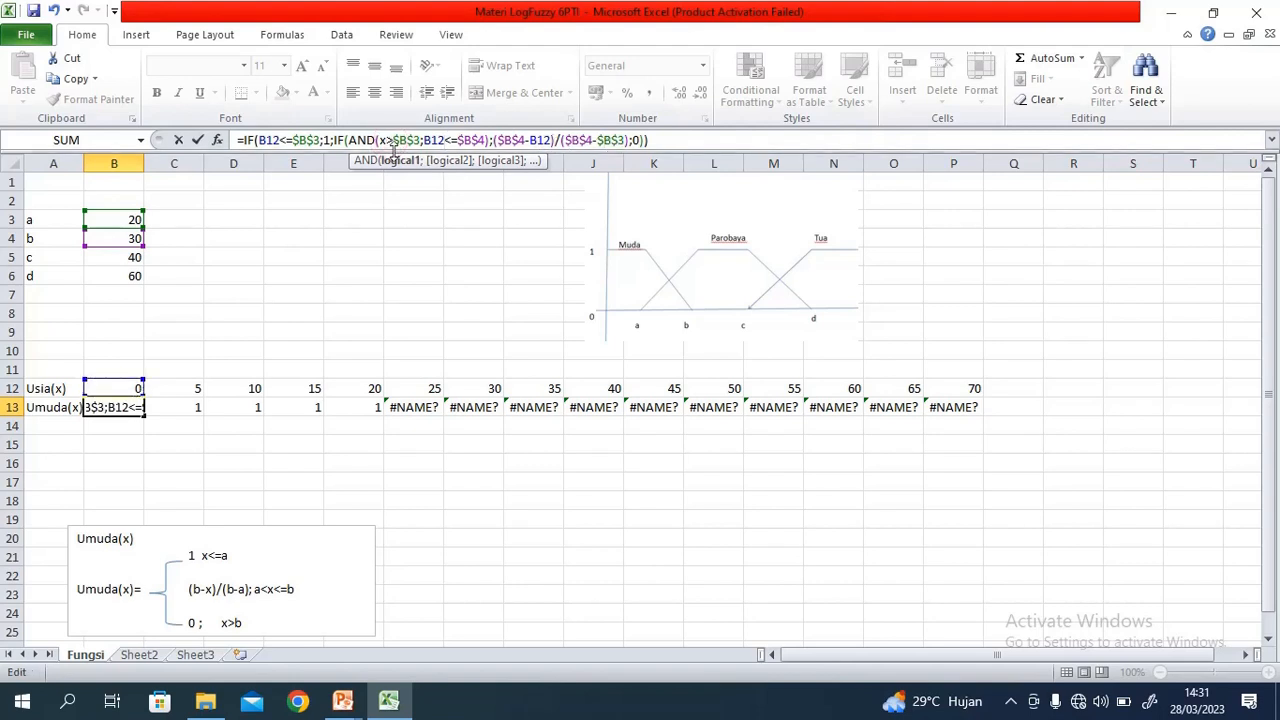
key(BackSpace)
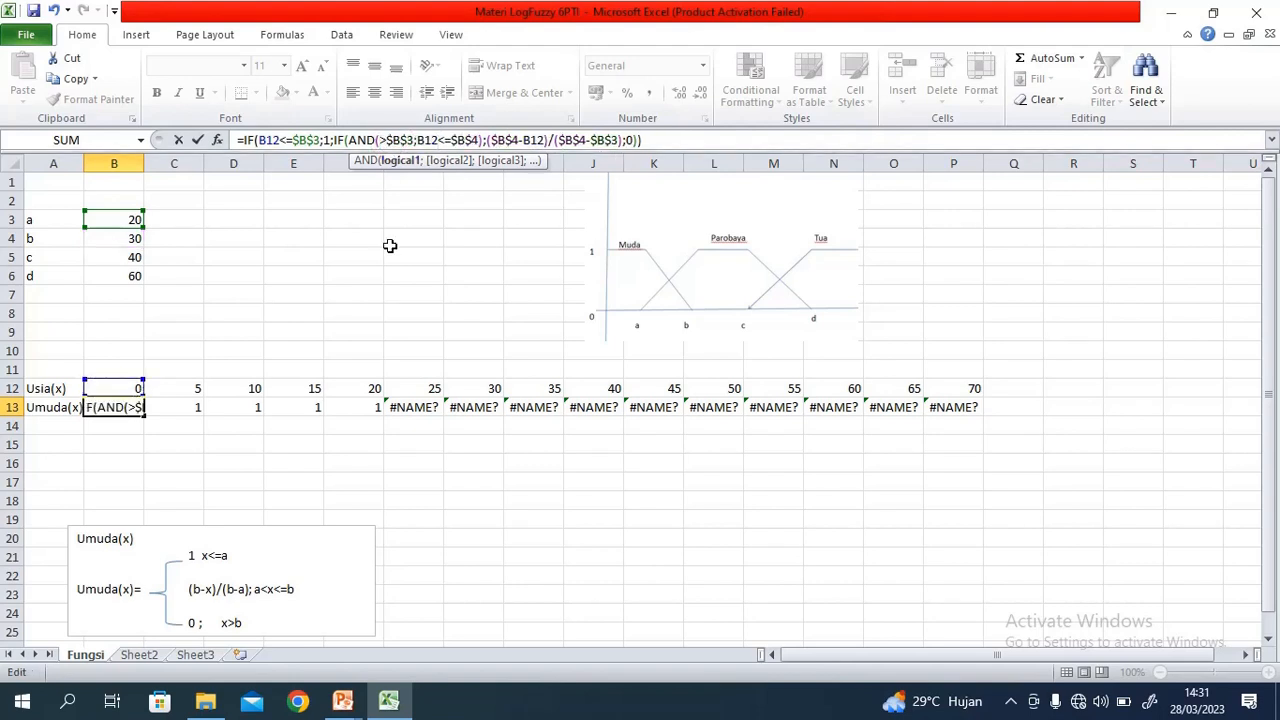
click(115, 388)
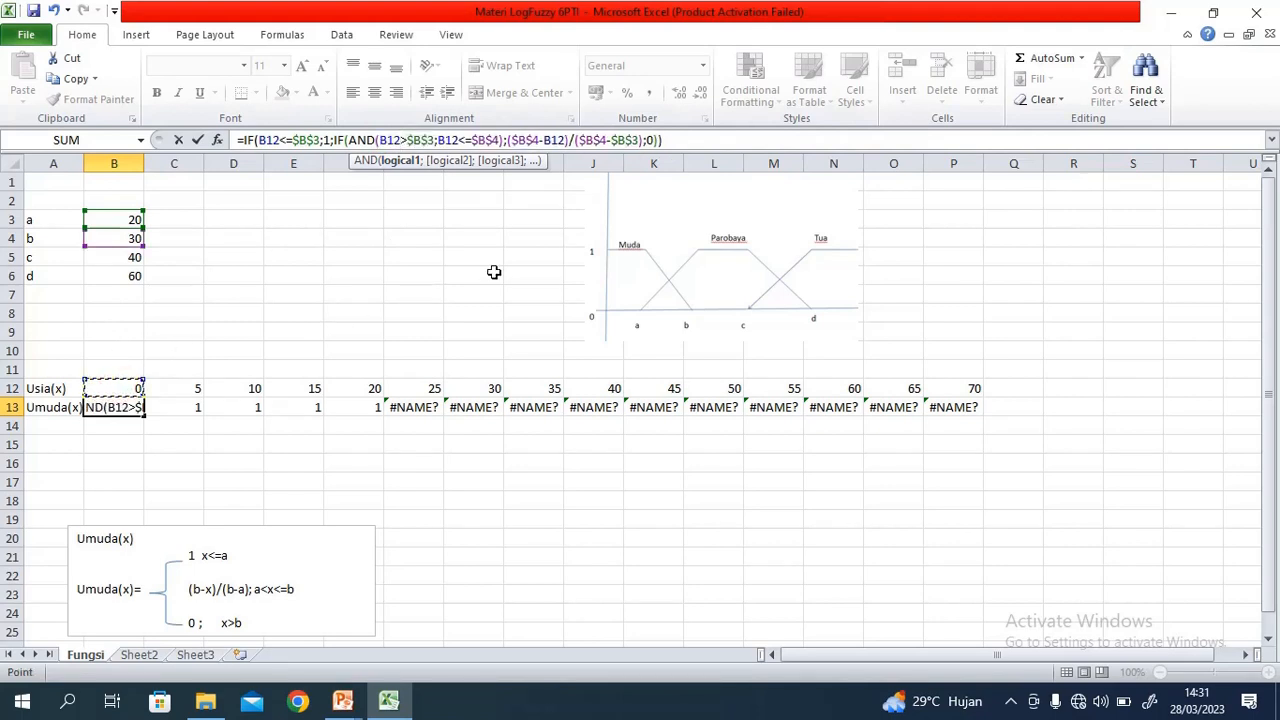
key(Return)
Fill the corrected Umuda(x) formula from B13 across to P13
click(122, 392)
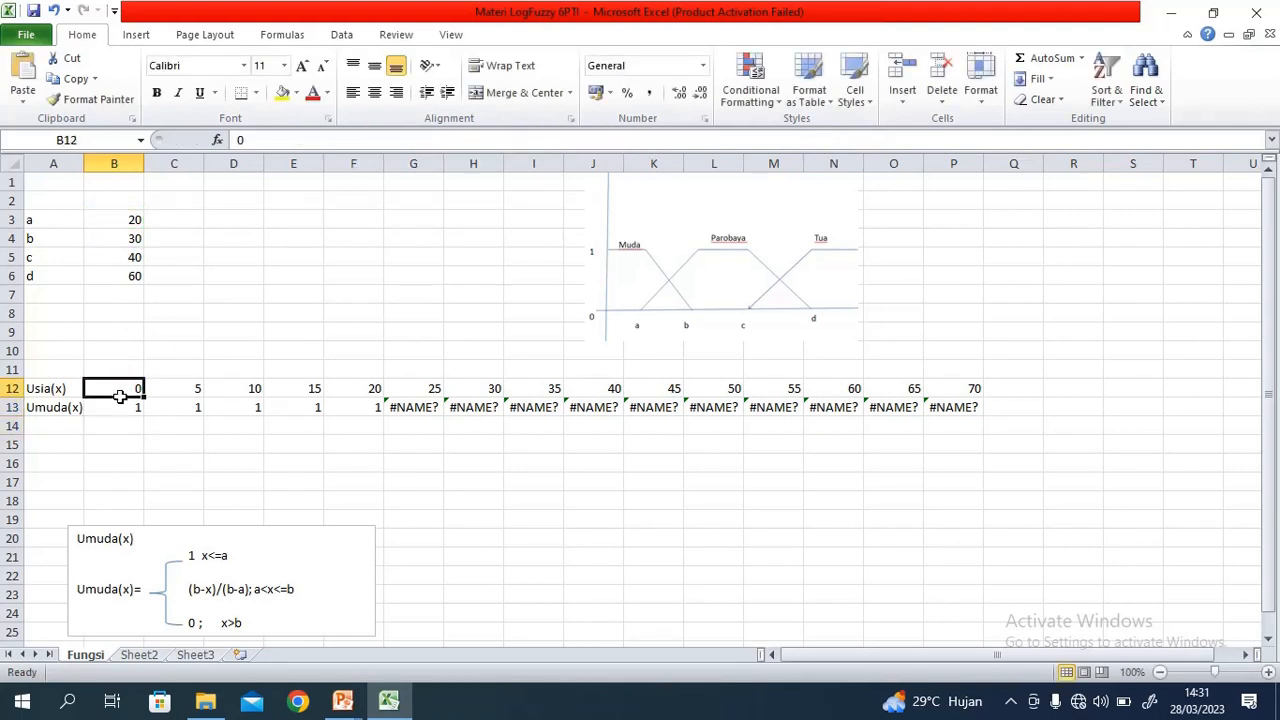
click(135, 407)
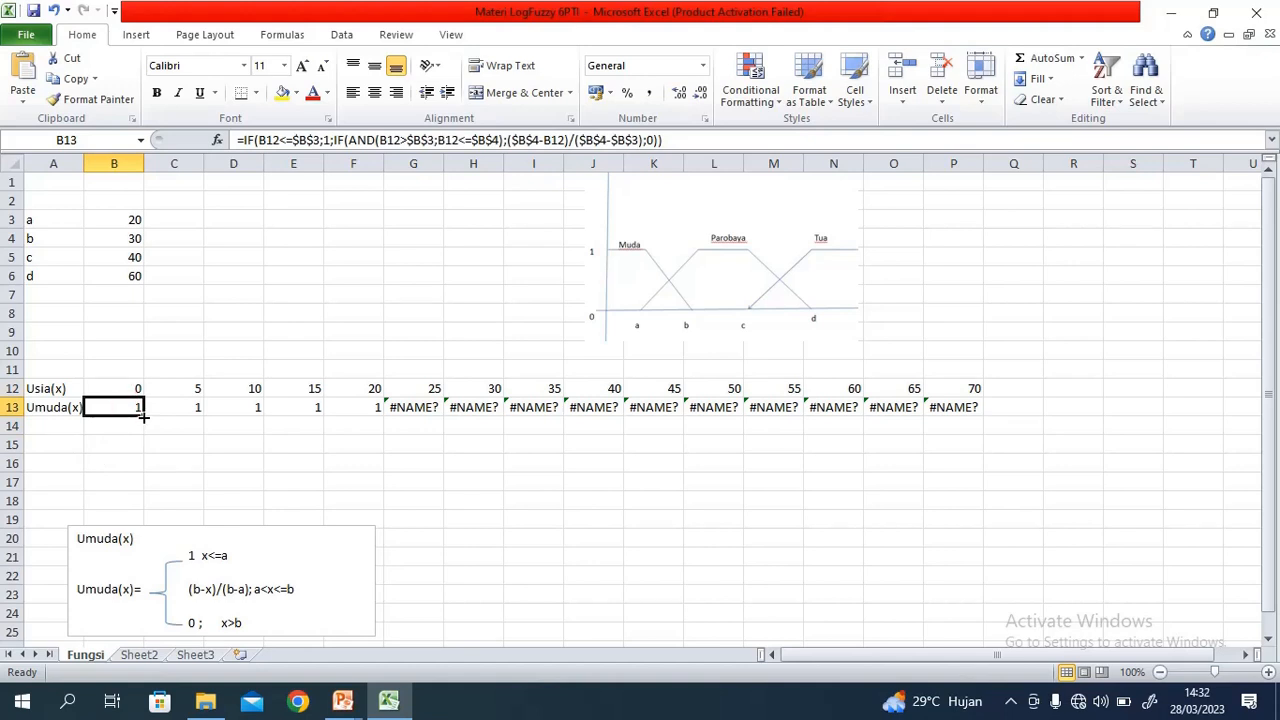
drag(144, 415, 982, 468)
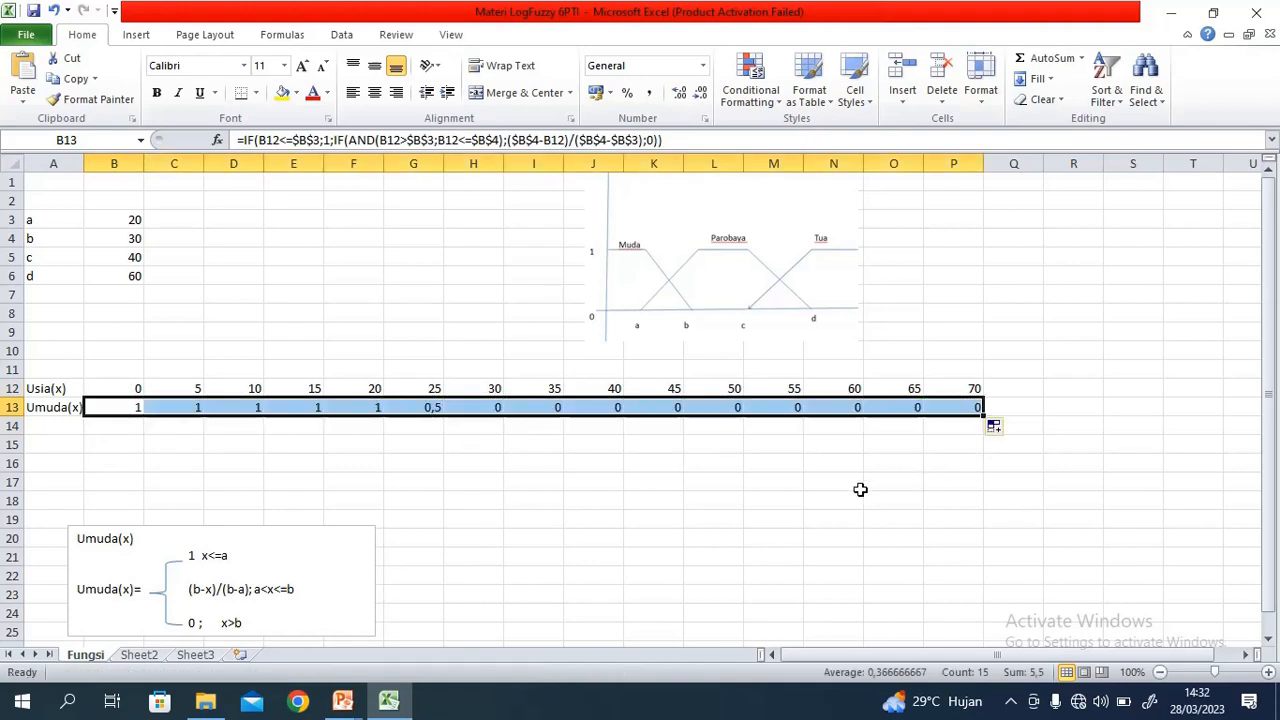
click(580, 451)
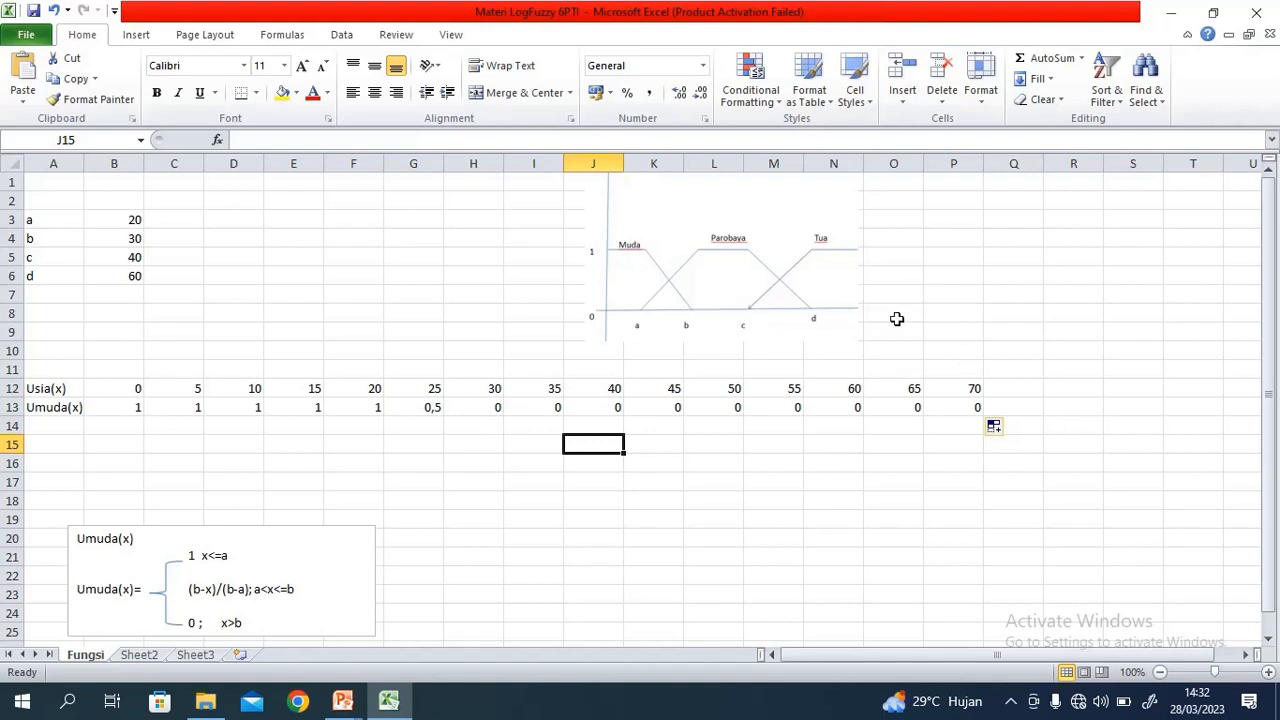
Insert an XY scatter chart with smooth lines from the Usia(x) and Umuda(x) rows, A12:P13
drag(44, 388, 946, 406)
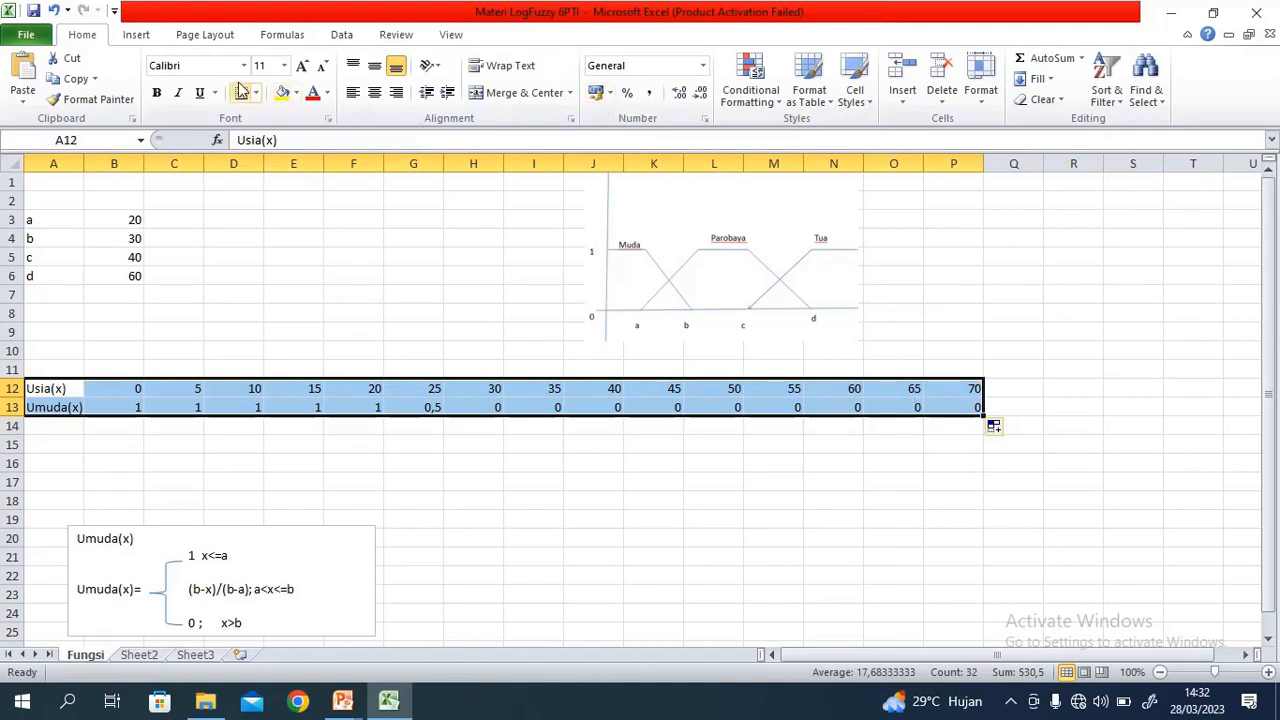
click(138, 35)
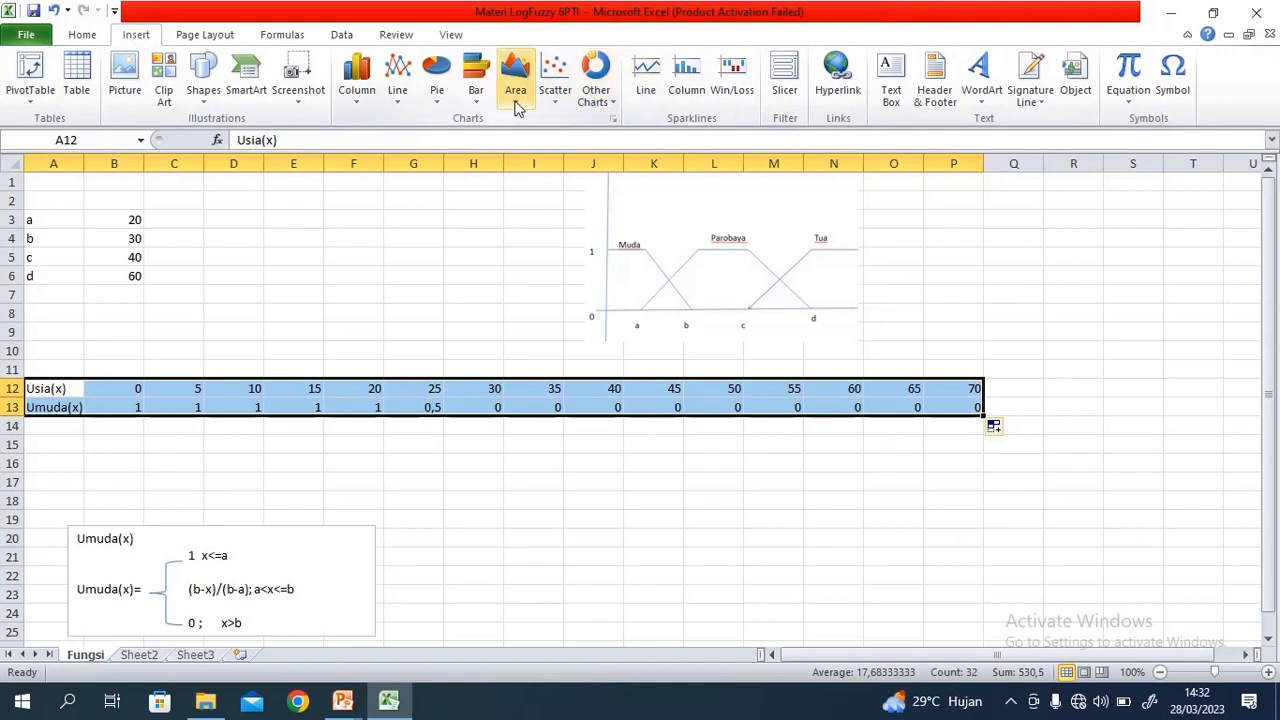
click(397, 94)
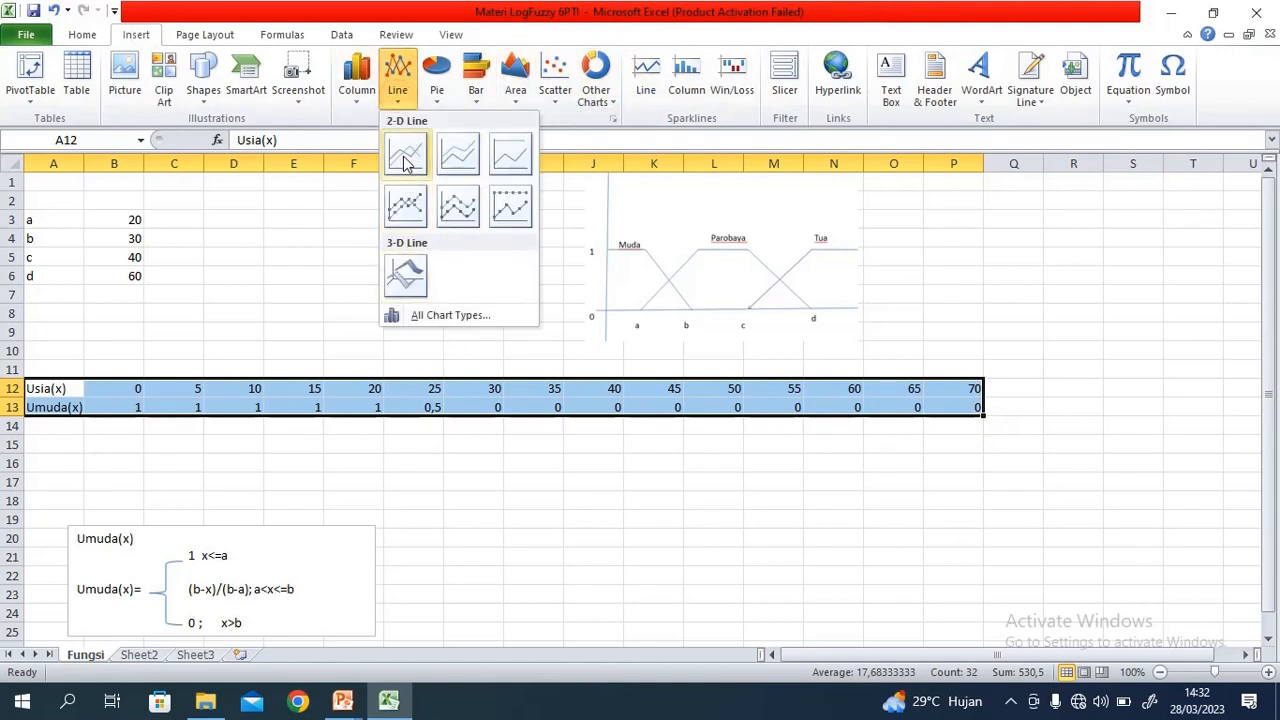
click(445, 316)
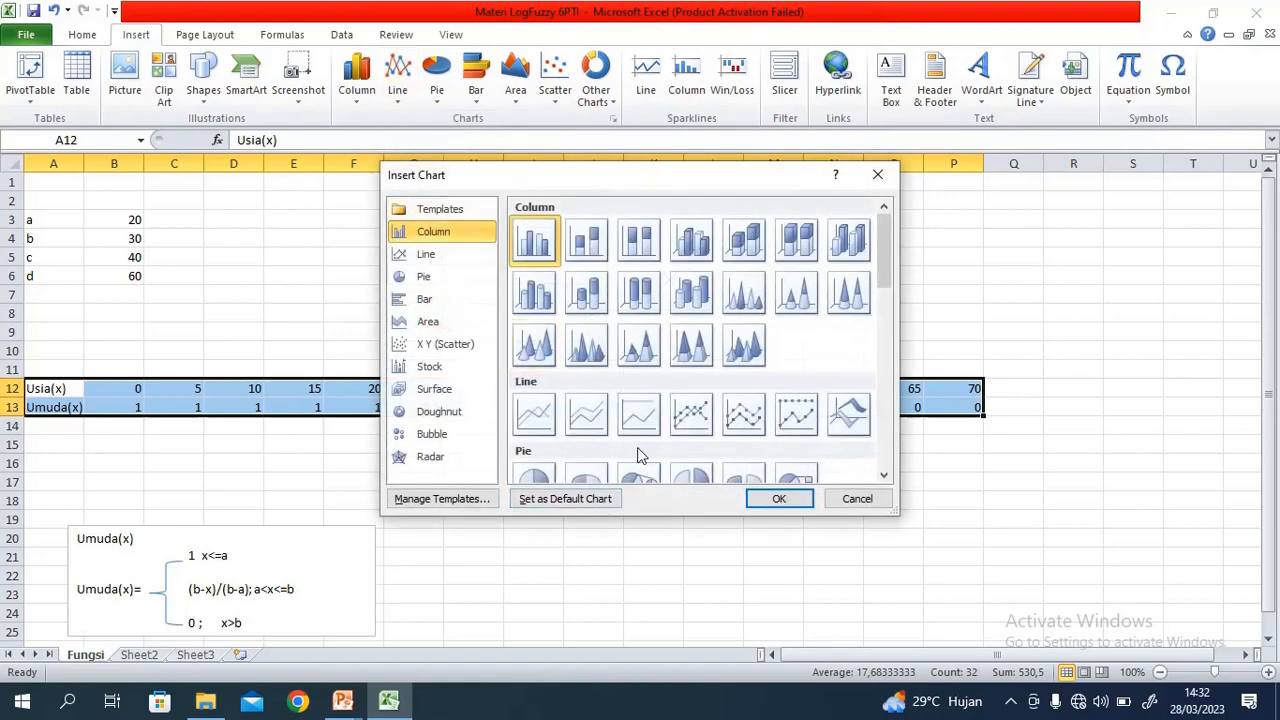
scroll(649, 429, down, 3)
scroll(649, 429, up, 3)
scroll(649, 429, down, 5)
click(639, 323)
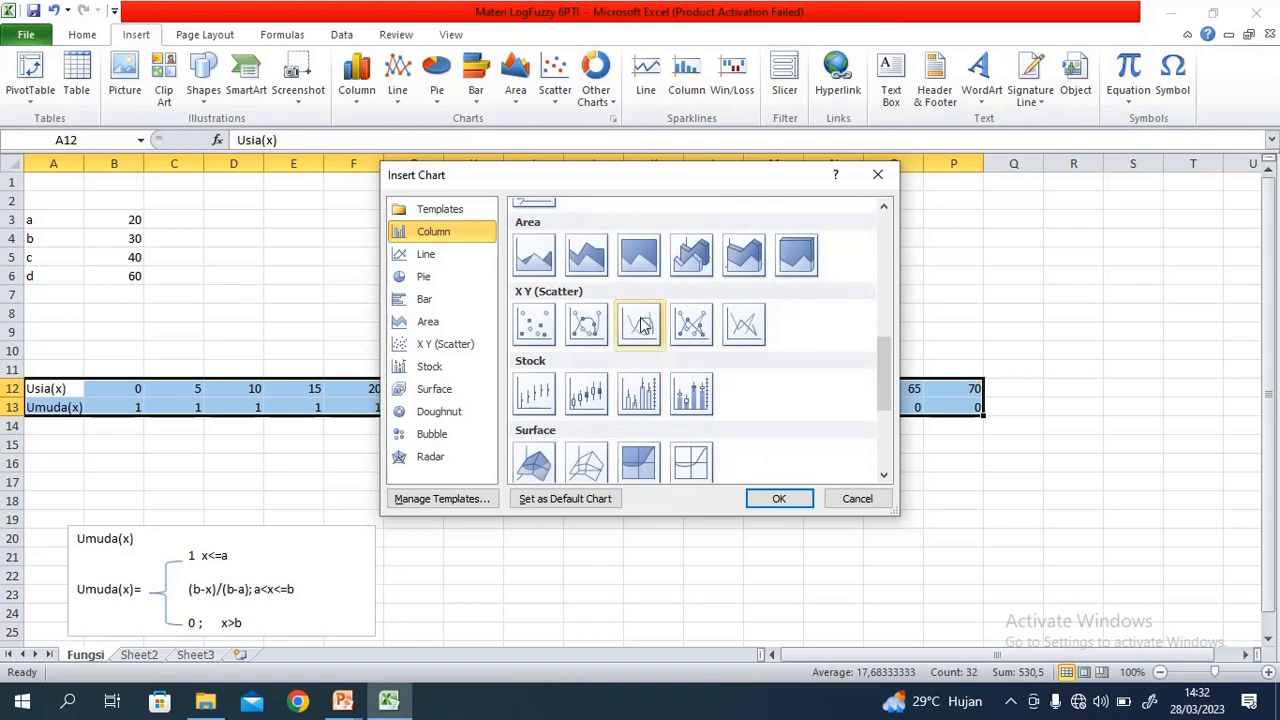
click(776, 499)
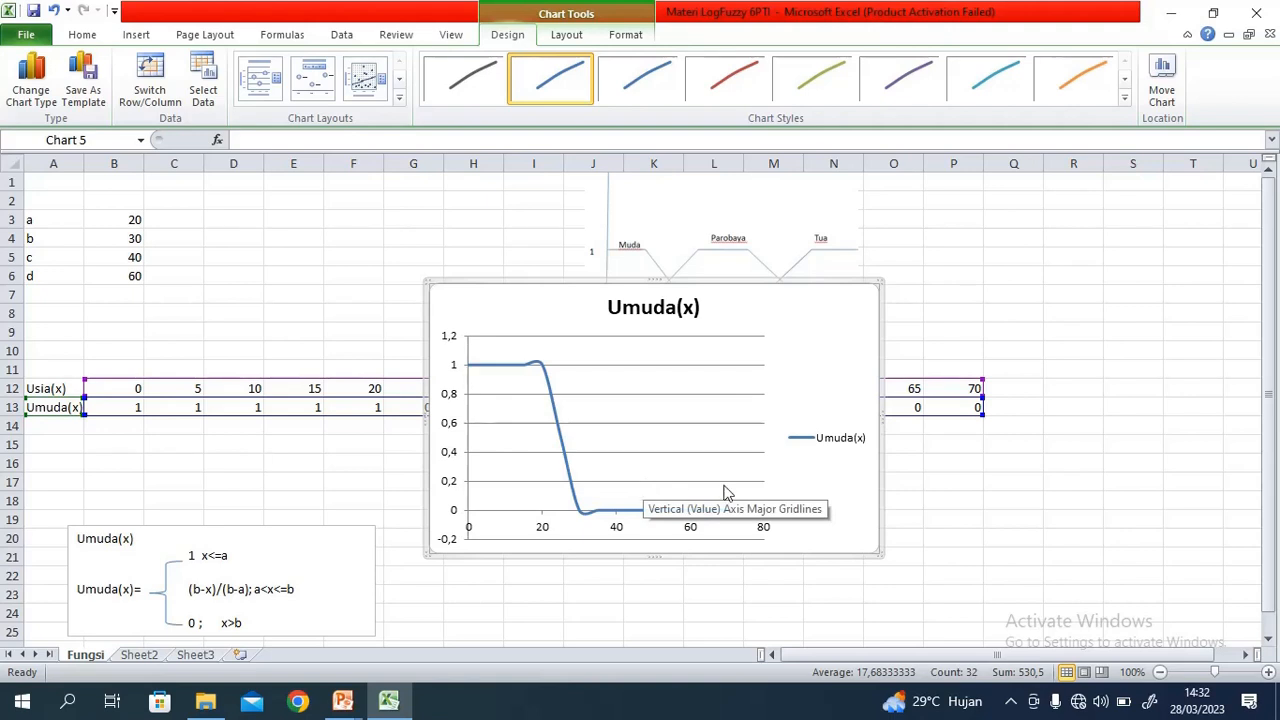
click(684, 410)
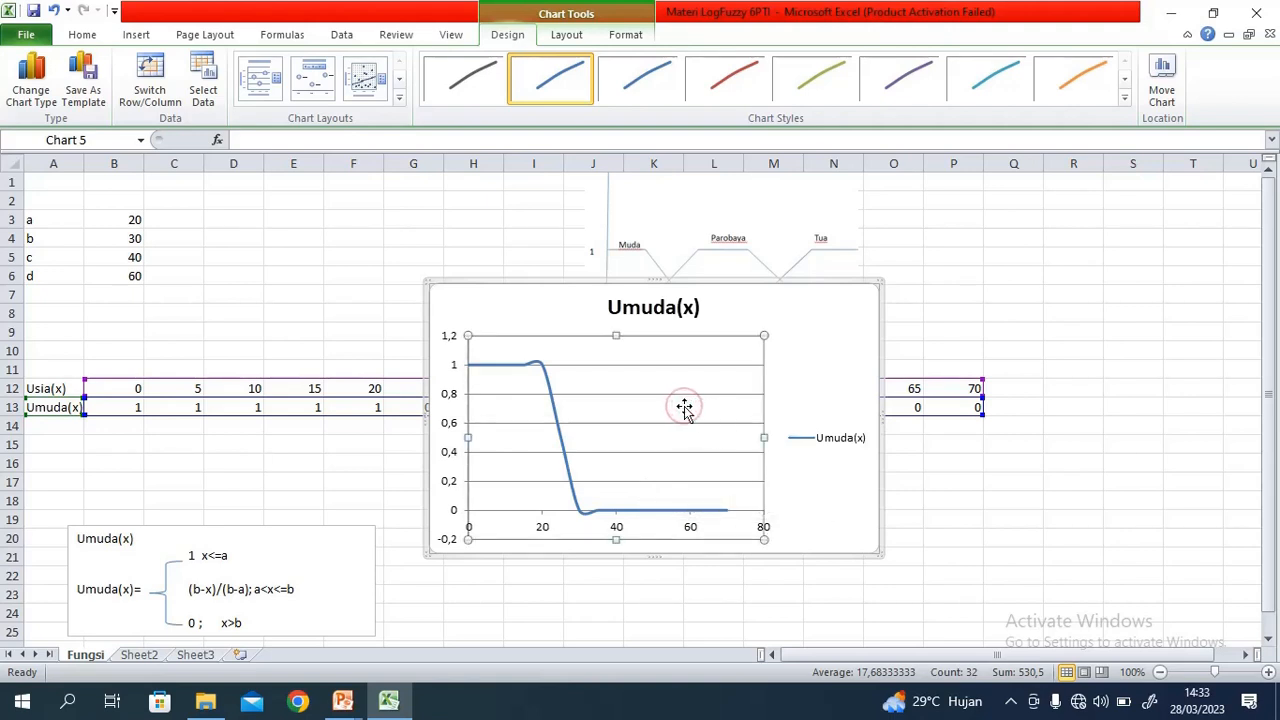
click(851, 517)
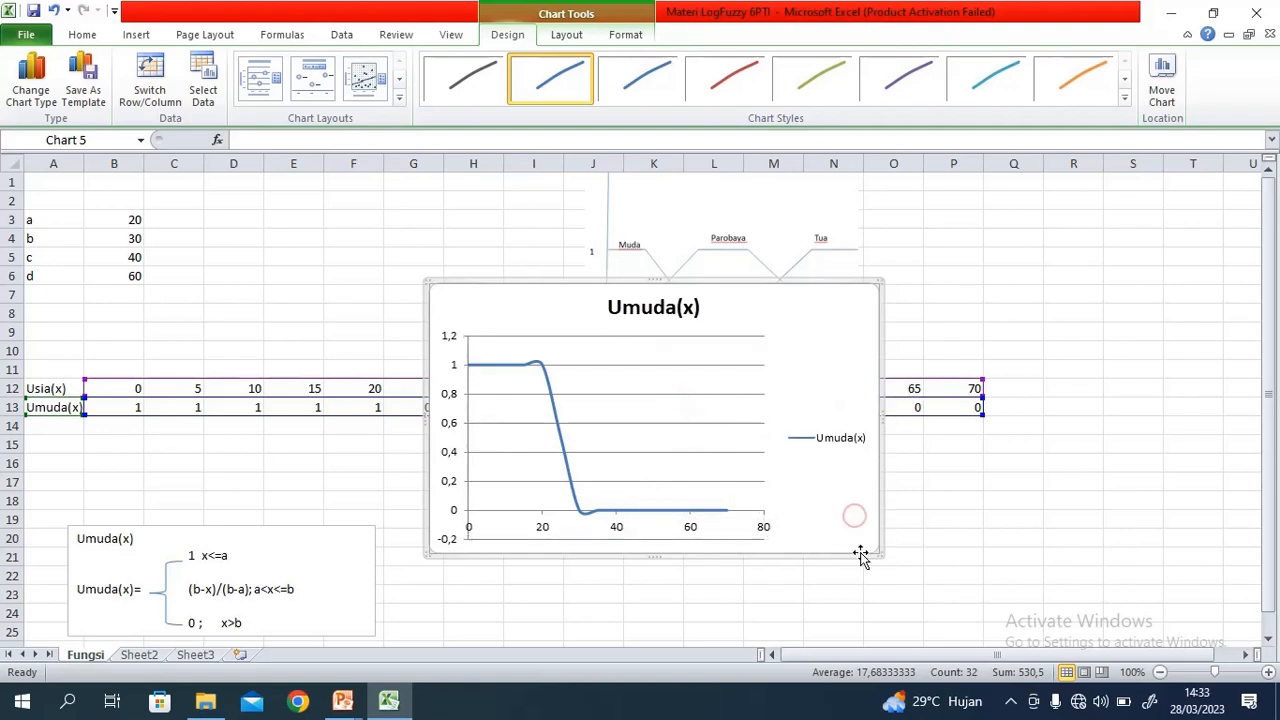
Move the Umuda(x) chart off the data table so it sits just beyond column P, starting at column Q
drag(858, 535, 1160, 446)
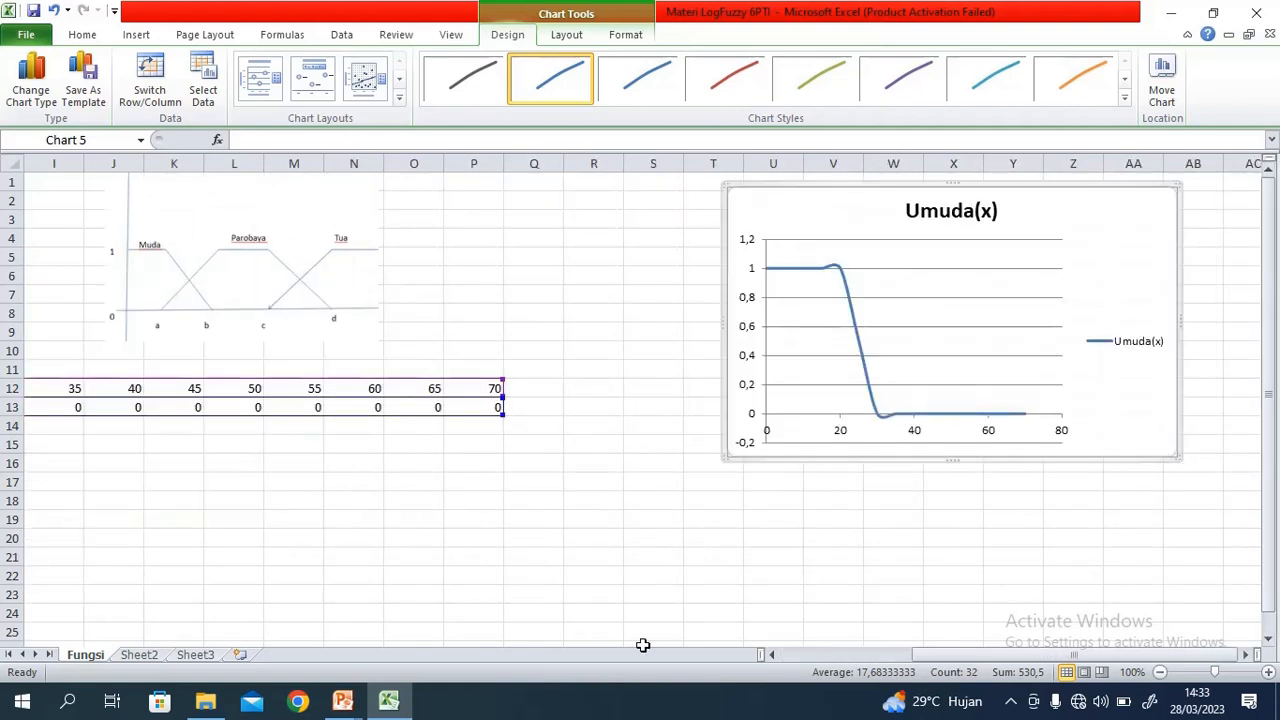
drag(1018, 655, 910, 672)
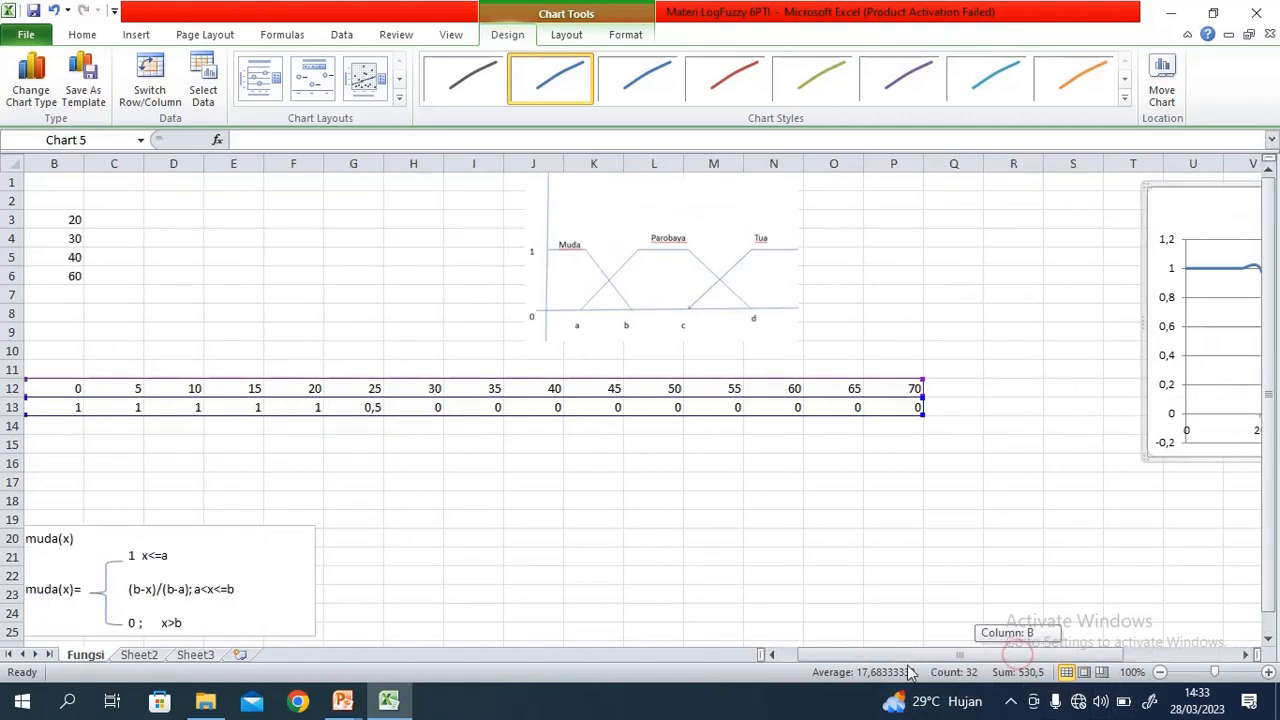
click(1186, 262)
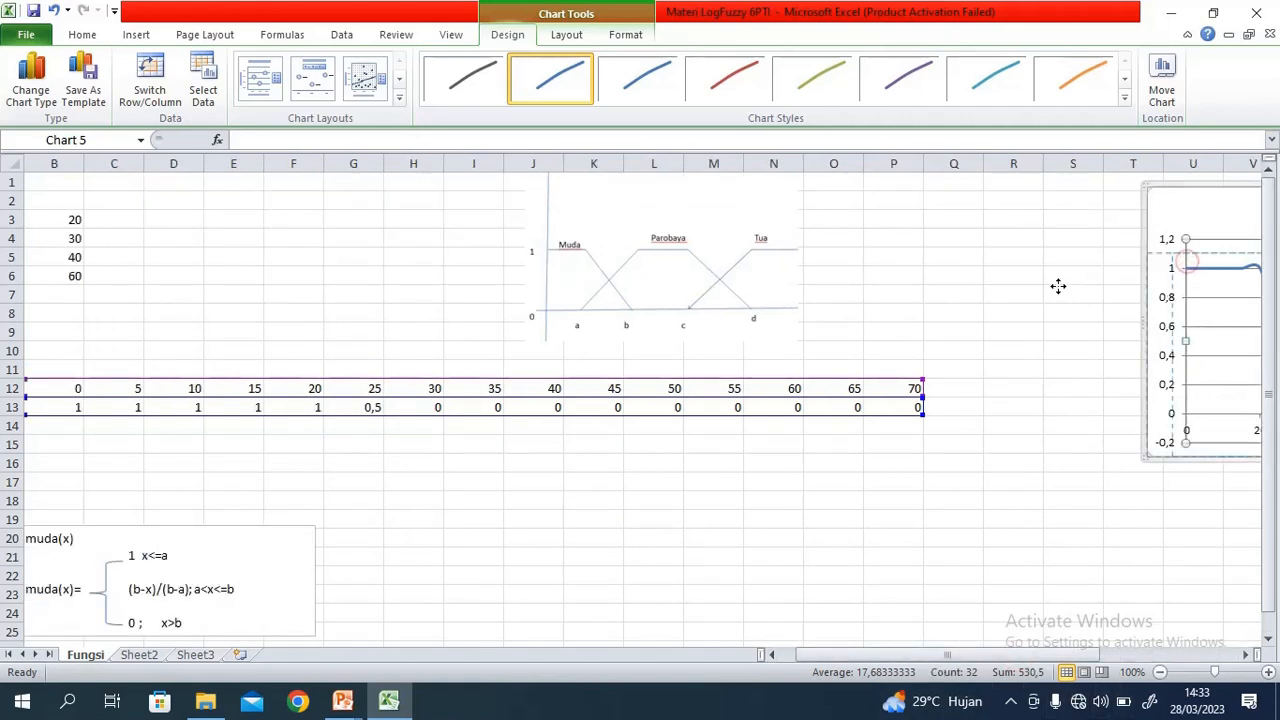
drag(1218, 237, 995, 221)
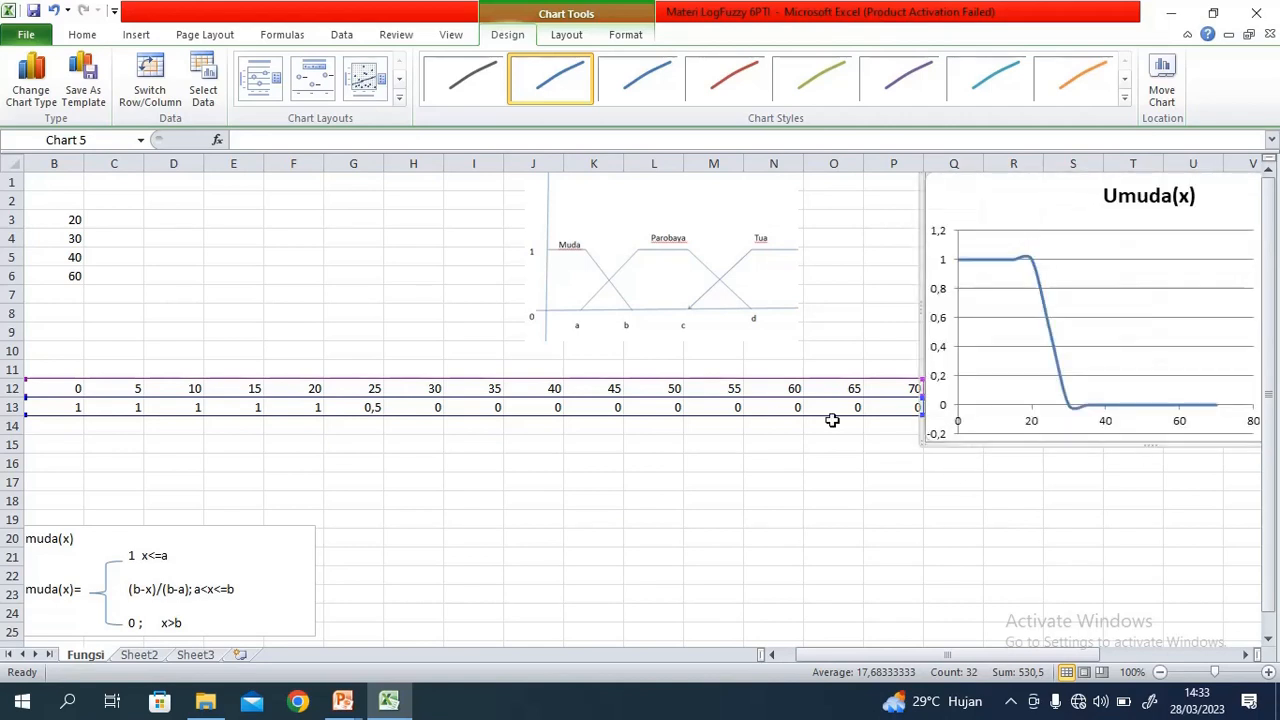
Set the width of columns B through P to 5
click(777, 408)
drag(70, 388, 895, 410)
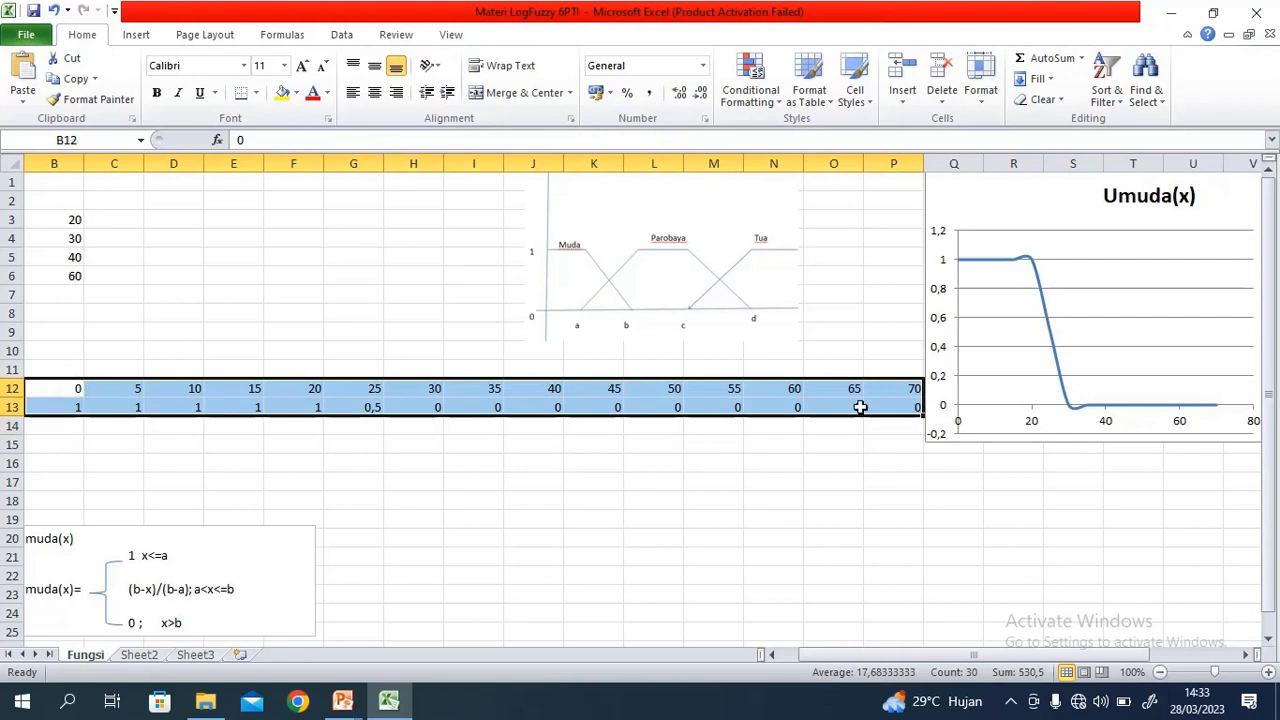
right_click(858, 406)
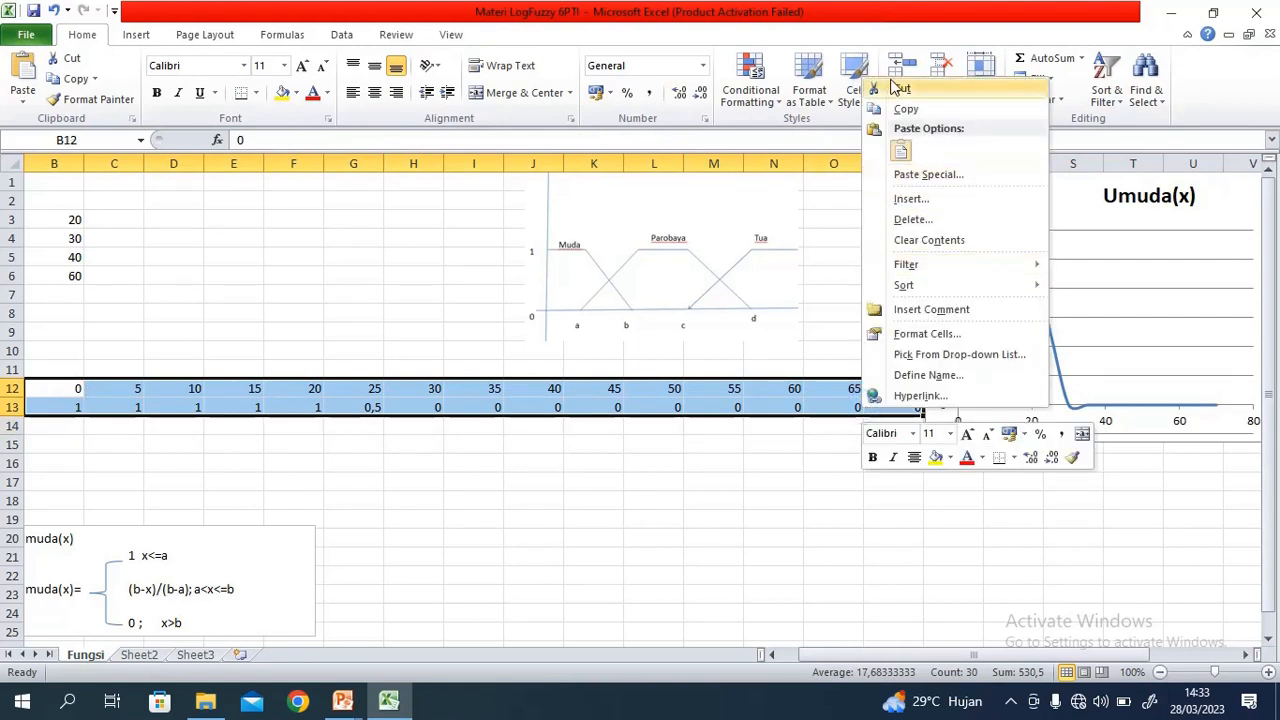
click(1204, 108)
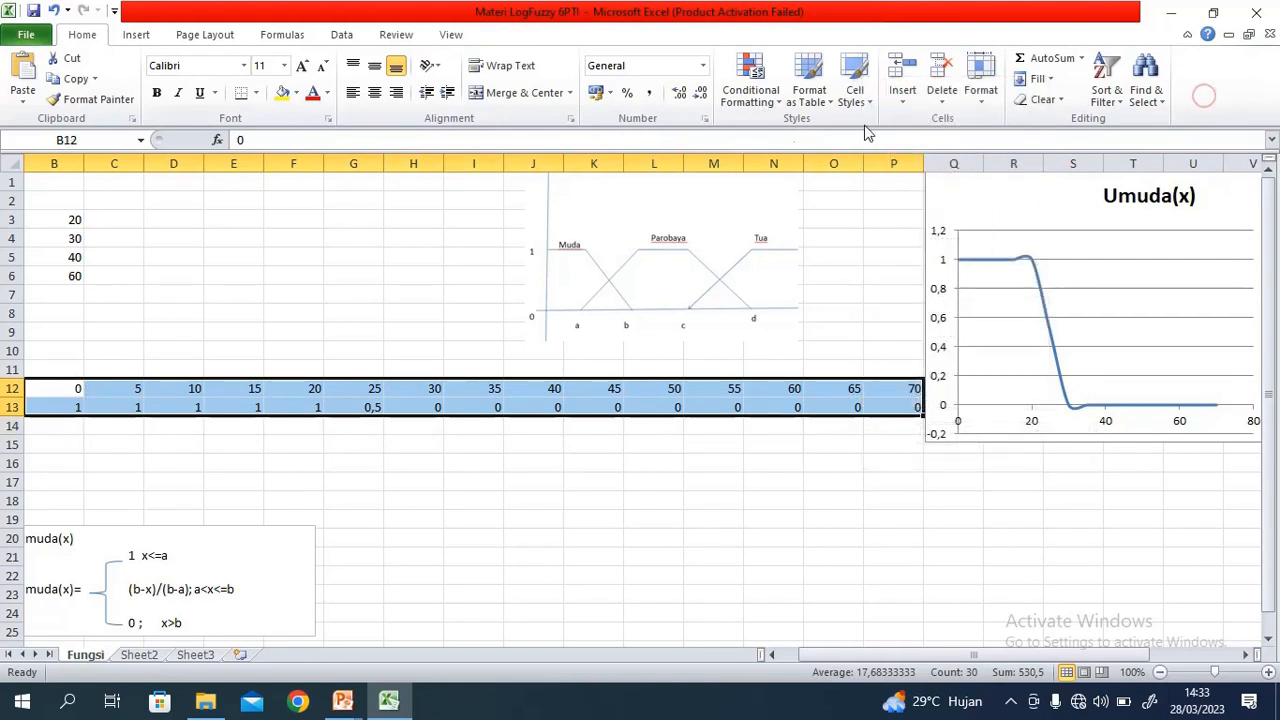
click(986, 112)
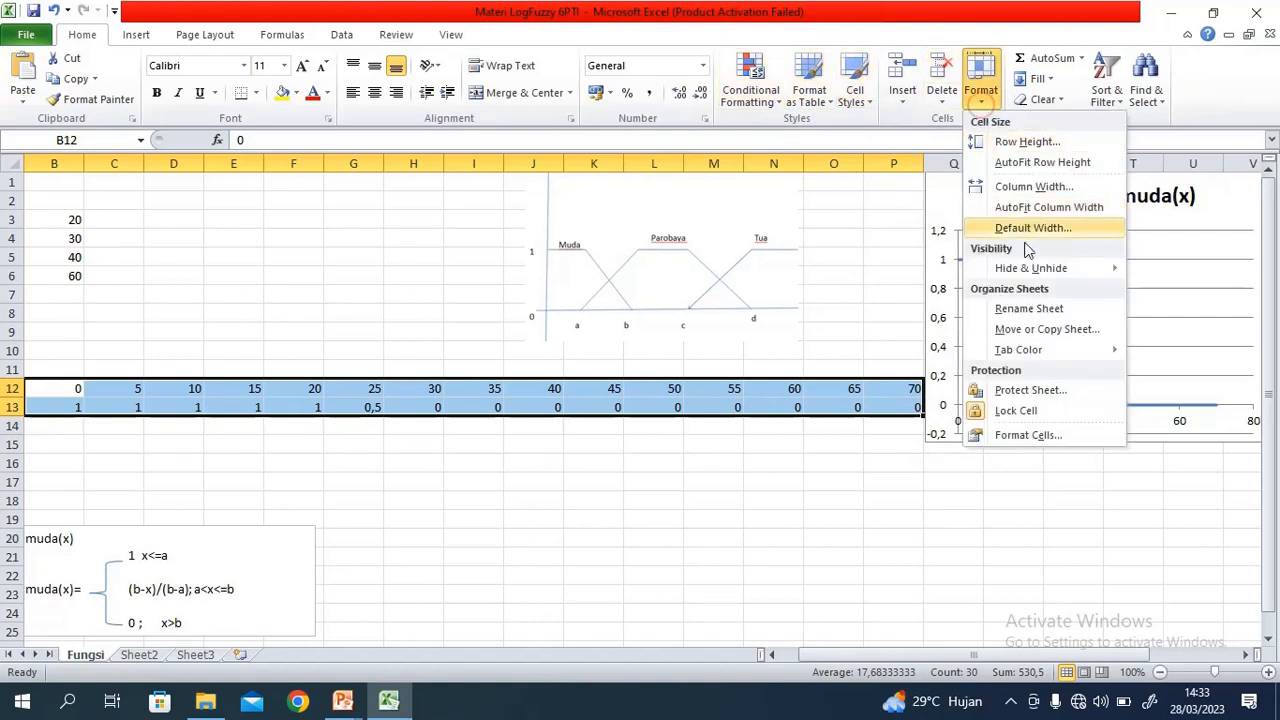
click(1034, 187)
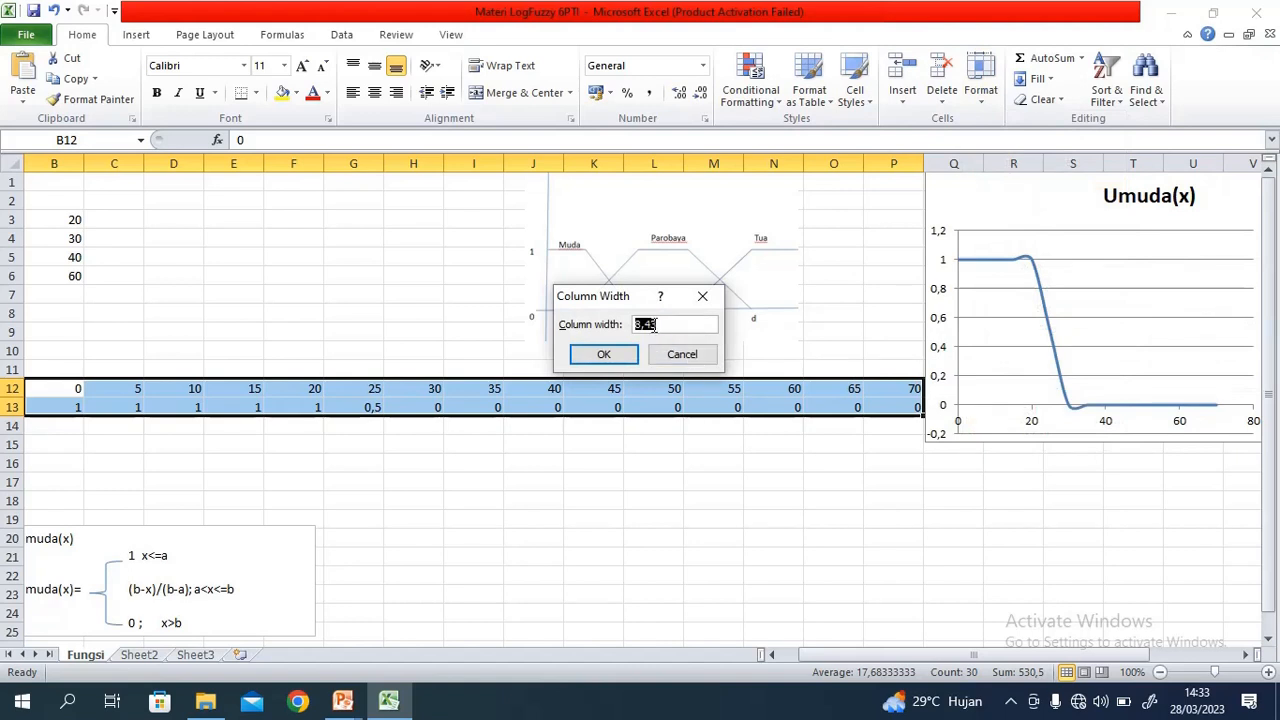
text(5)
key(Return)
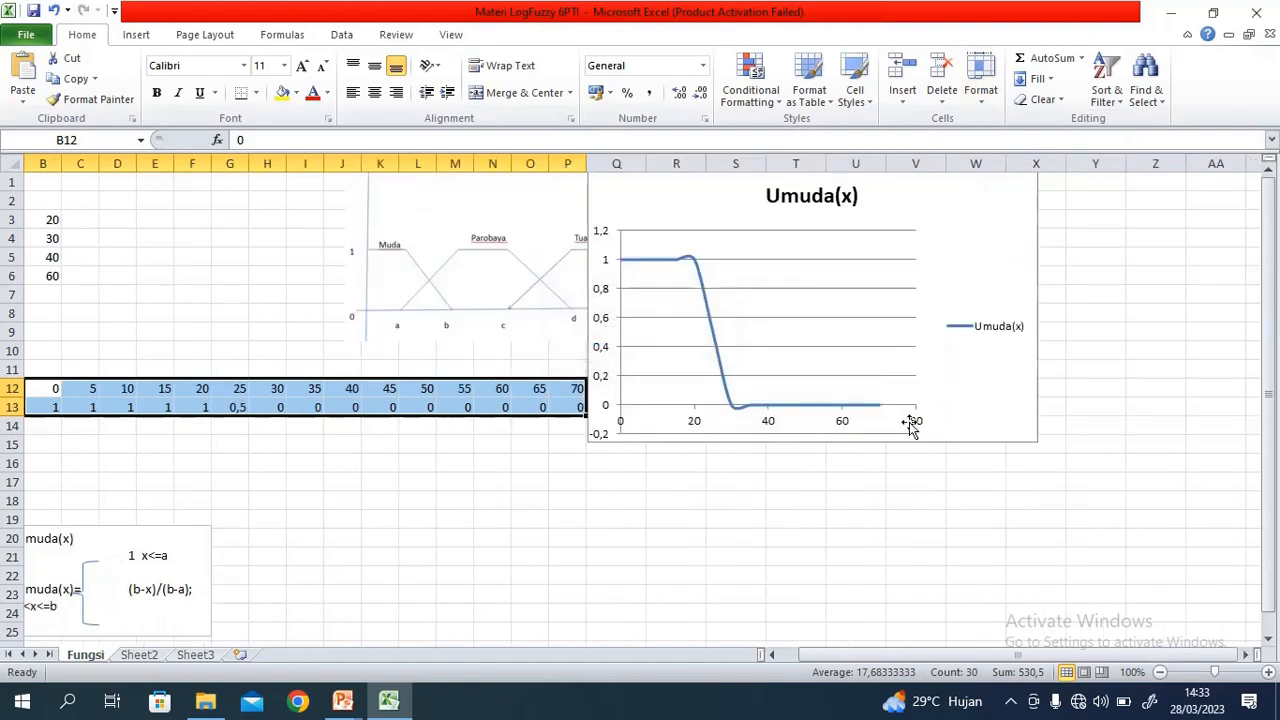
click(908, 421)
click(1168, 366)
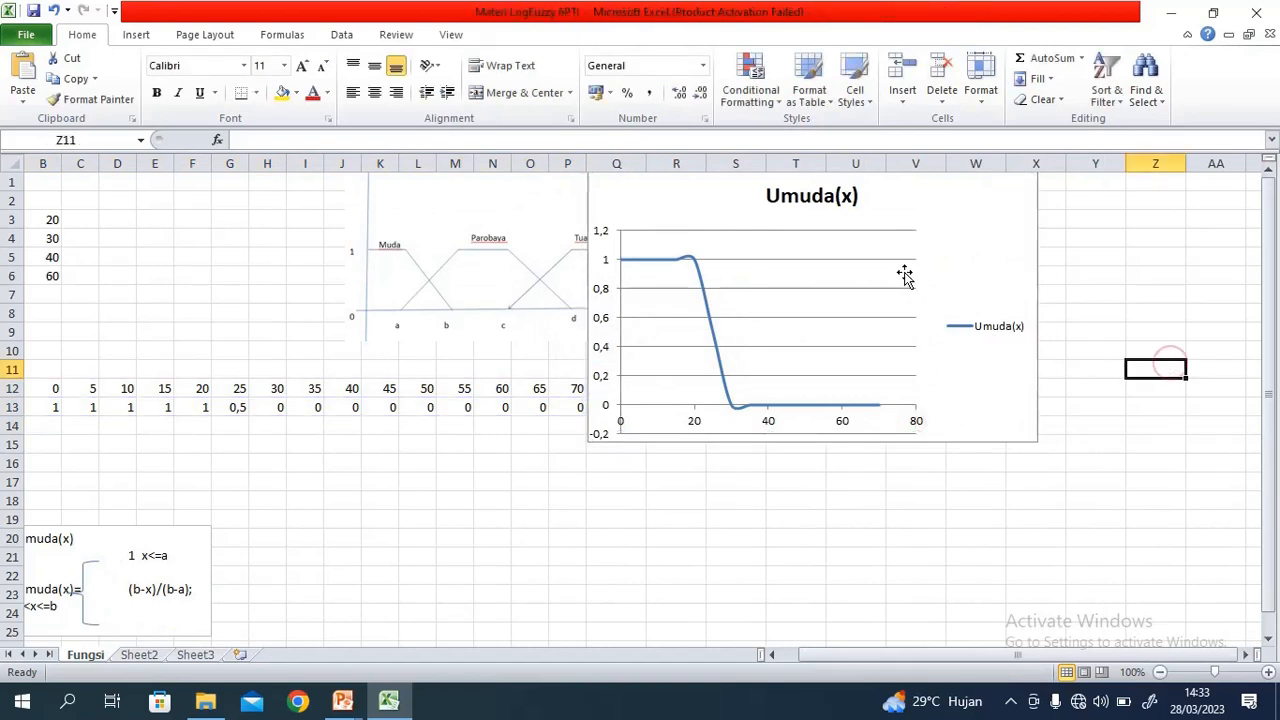
drag(903, 274, 990, 256)
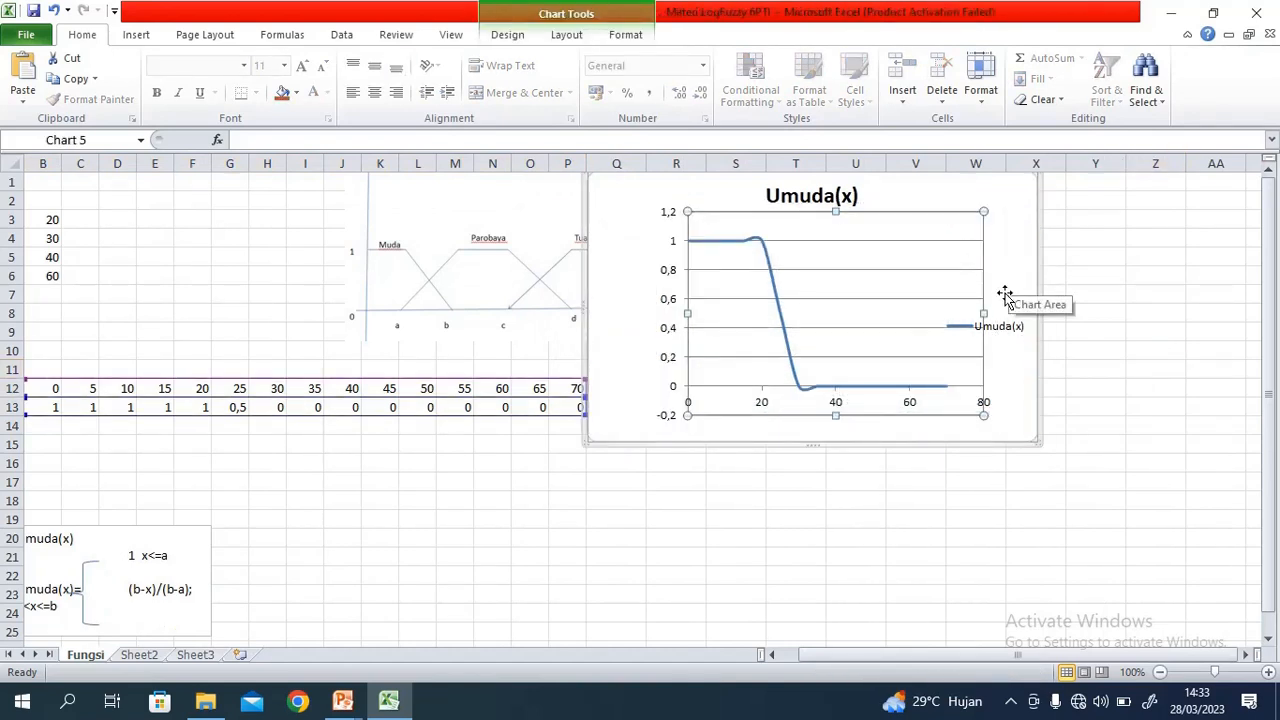
key(ctrl+z)
Move the whole Umuda(x) chart clear of the membership diagram, to about columns S through Z, and keep it selected
drag(987, 395, 1106, 372)
click(842, 518)
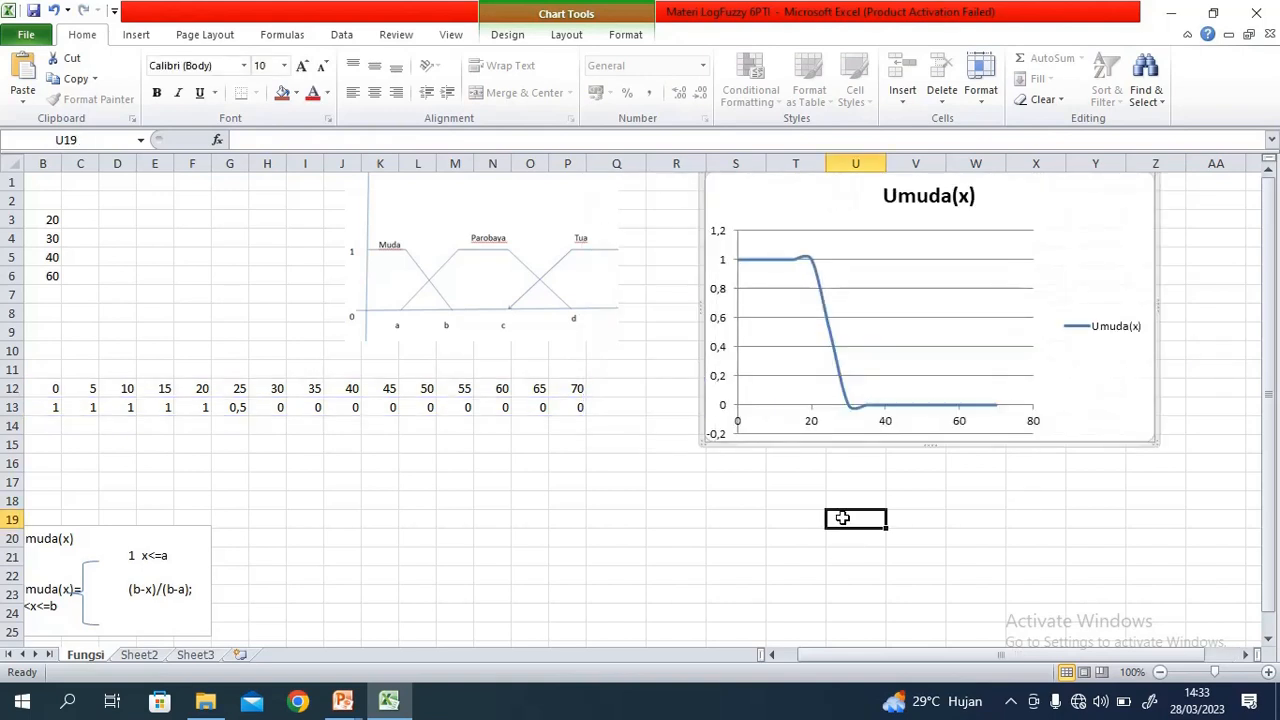
click(1052, 400)
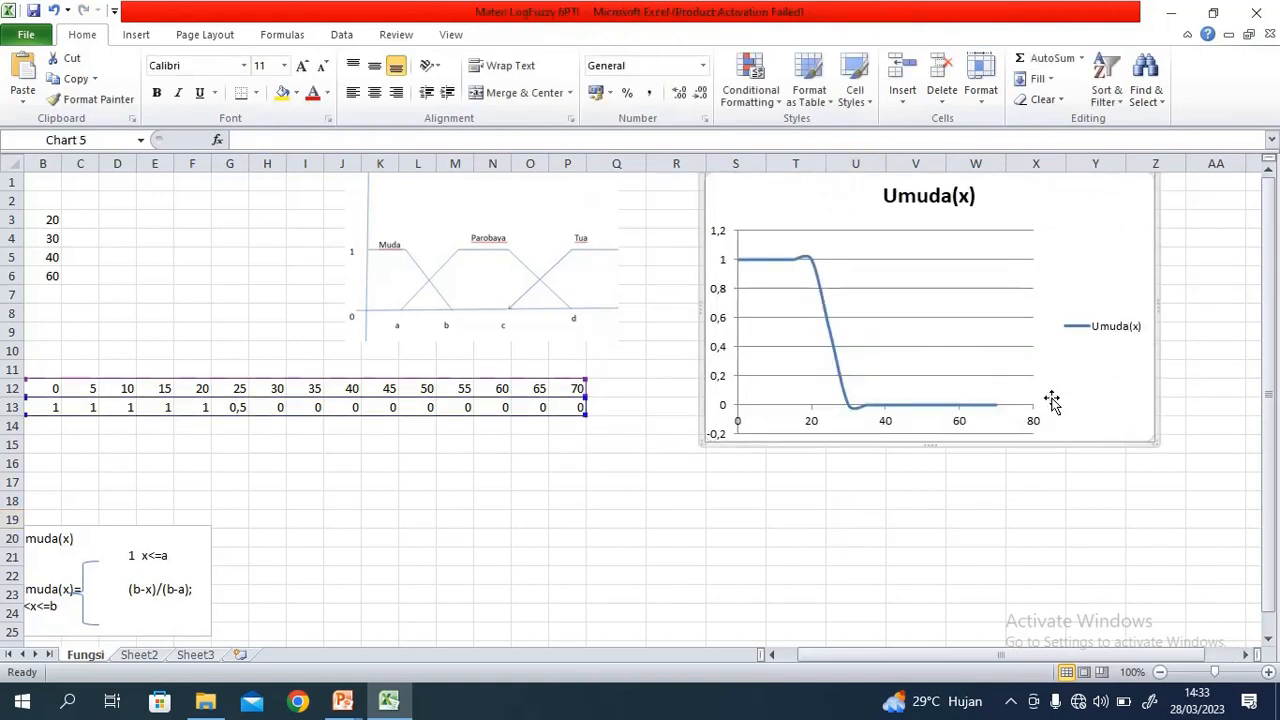
click(1151, 441)
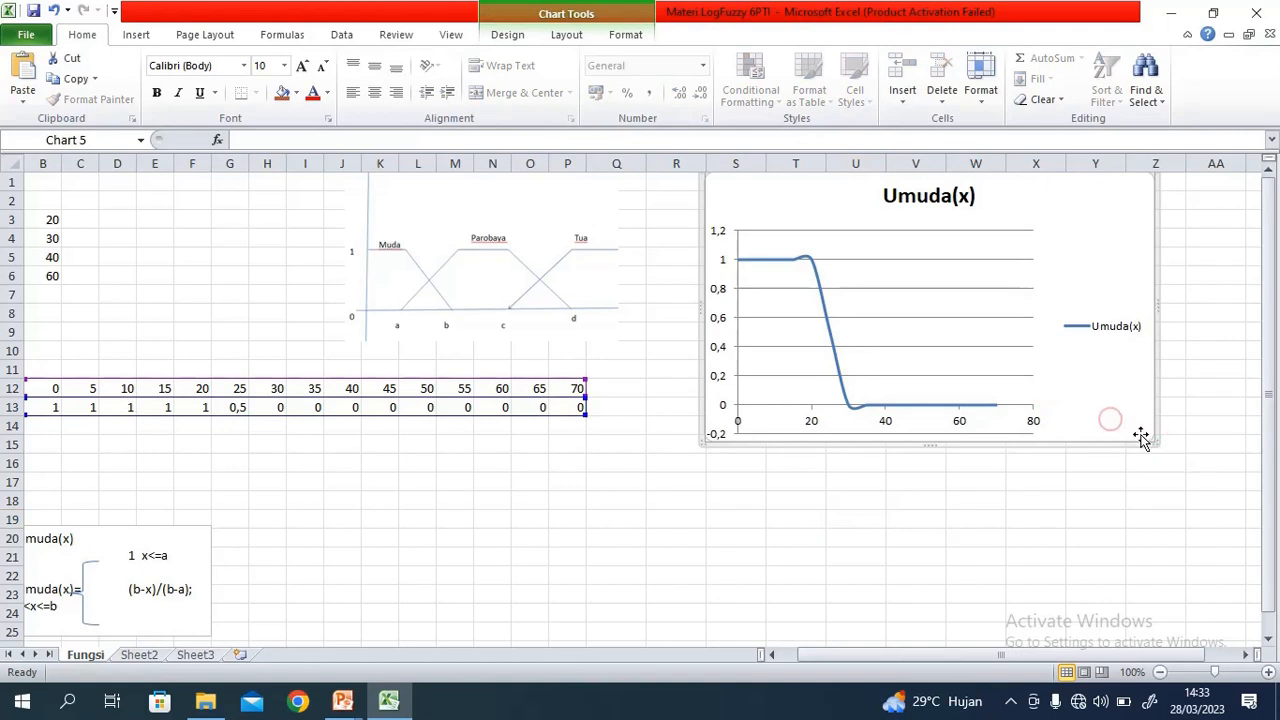